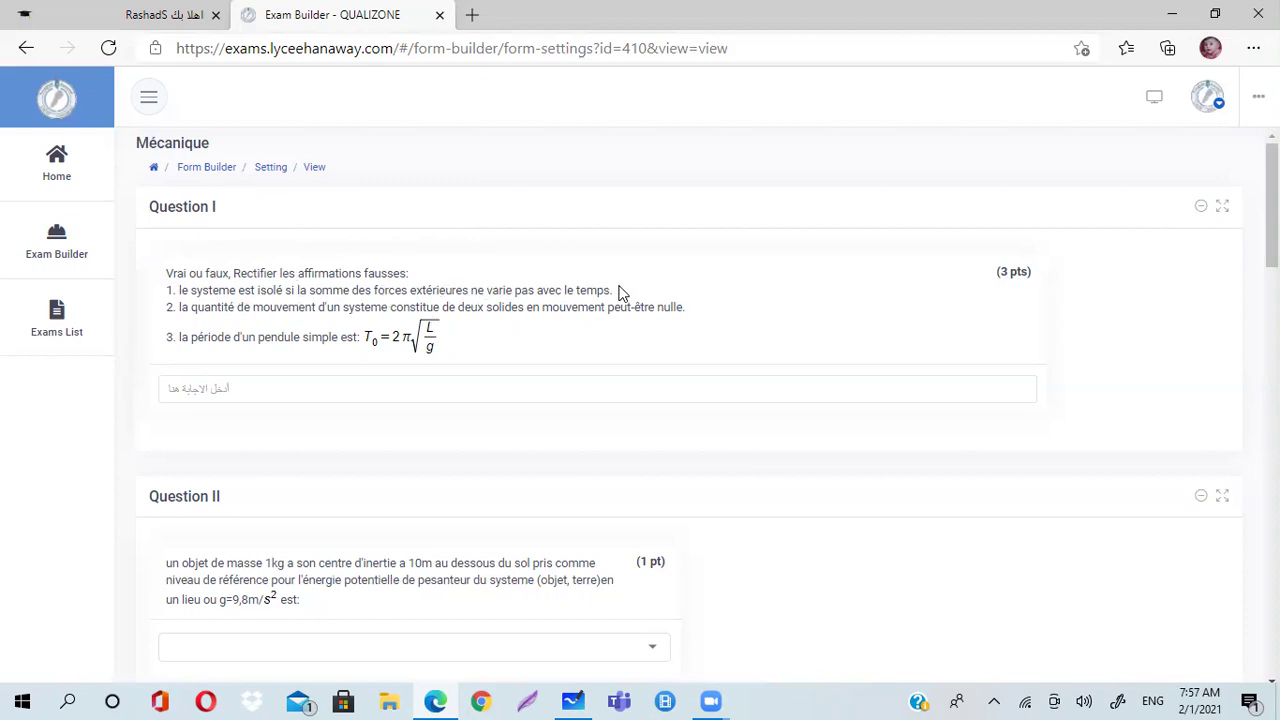
- Answer Question I's first statement with "1- faux- lasomme des forces exterieure est nulle"
left_click(201, 393)
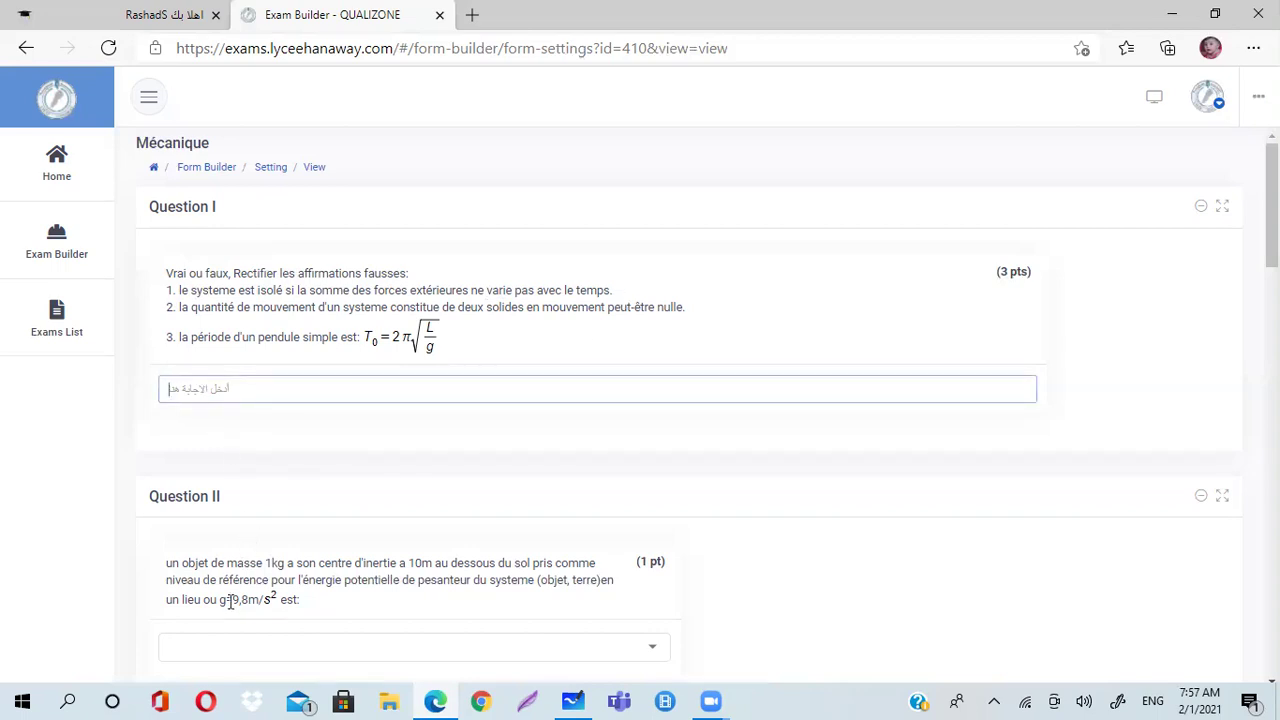
type("1-")
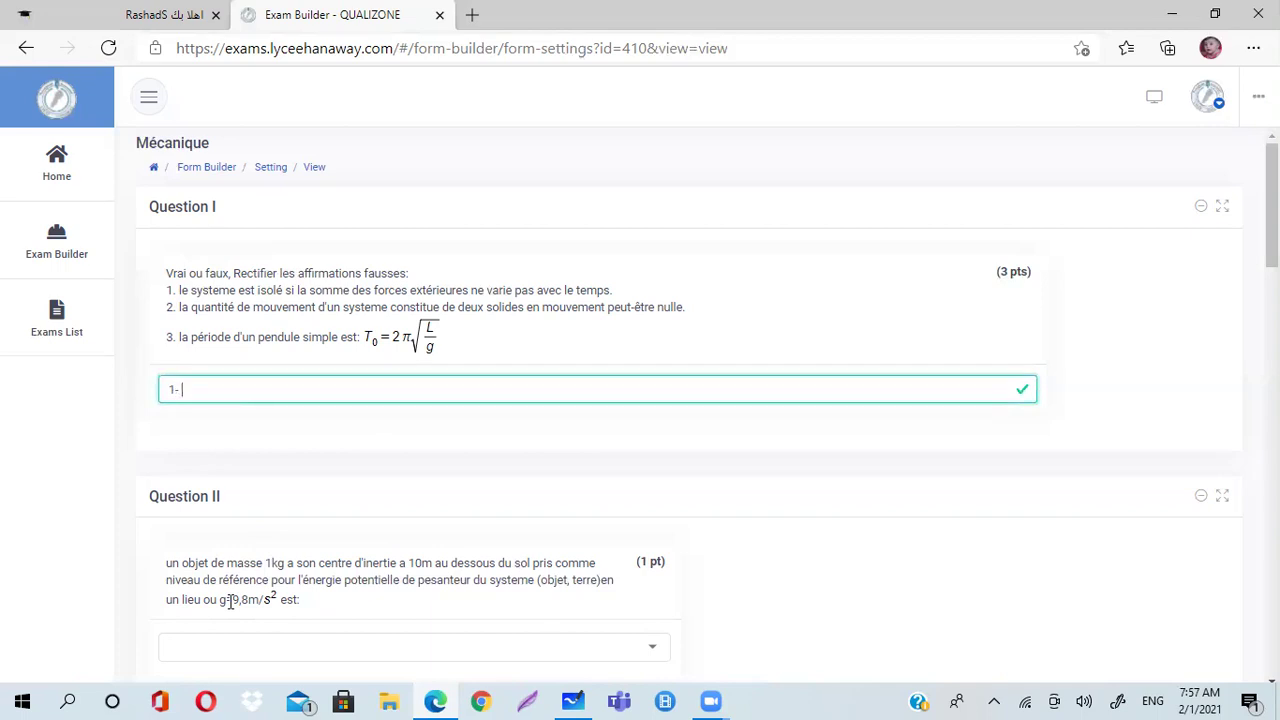
type(" faux")
type("- lasomme des ")
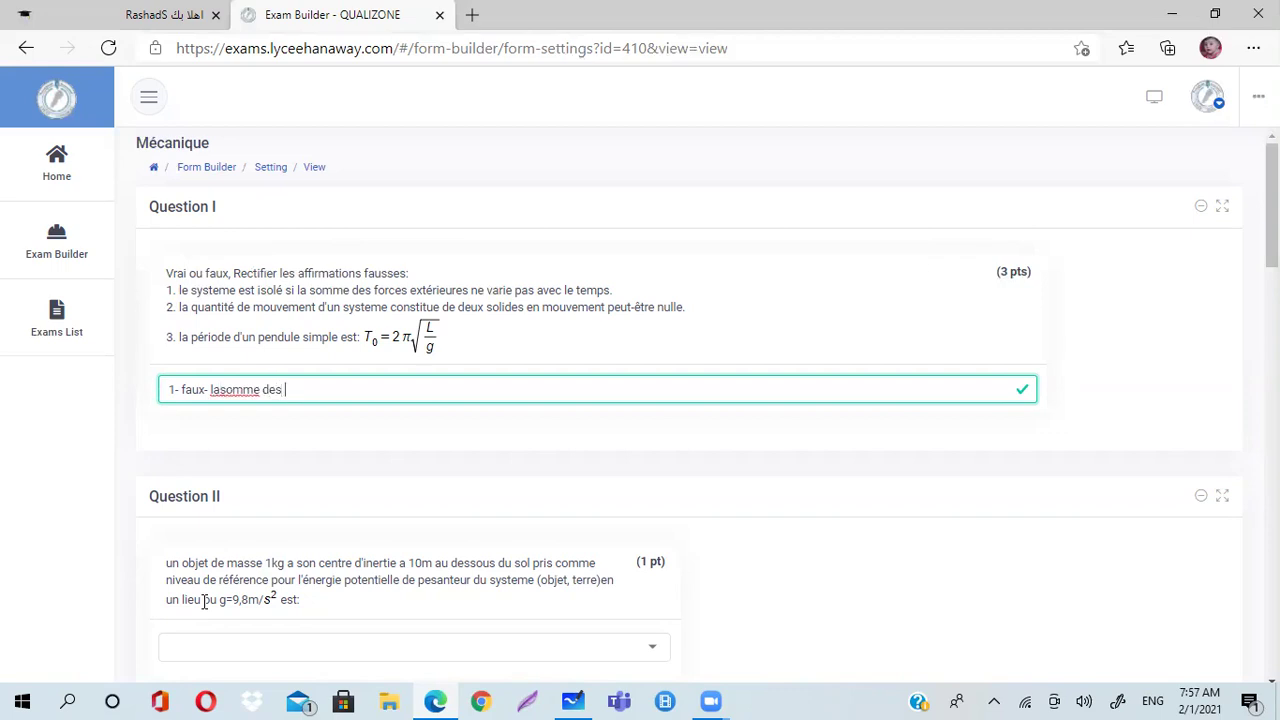
type("forces exterieure est")
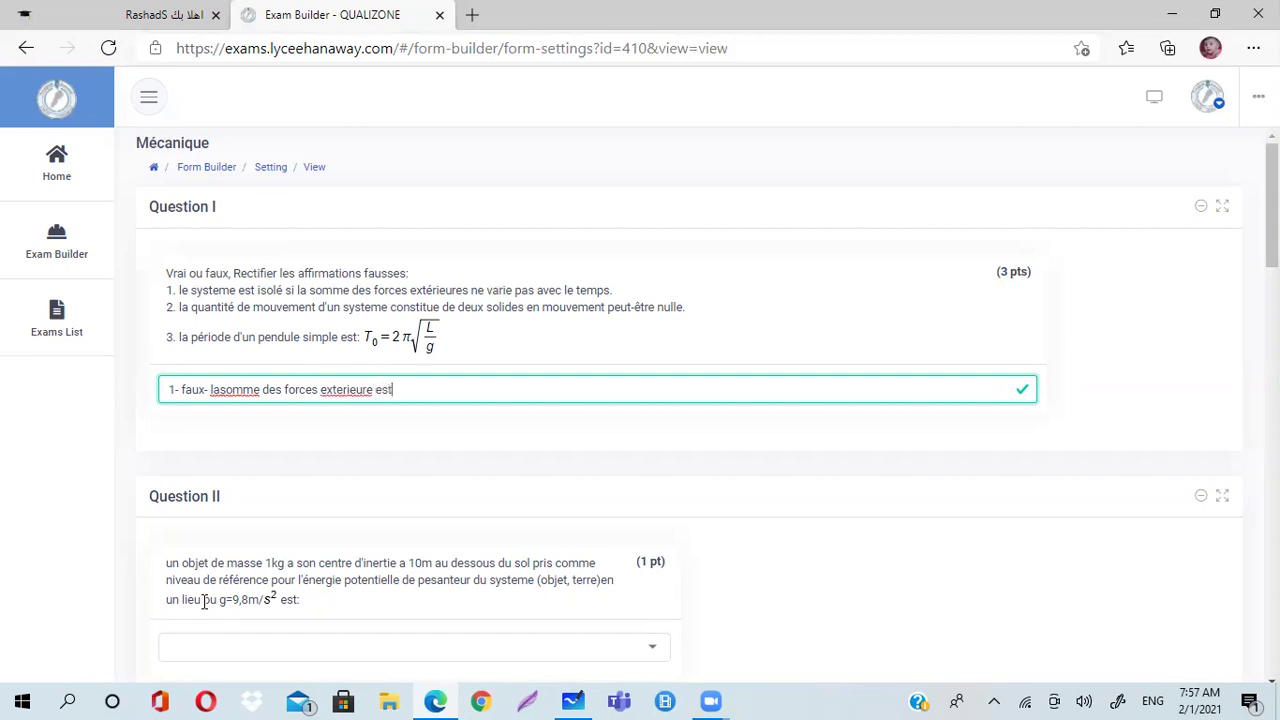
type(" nulle")
- Correct the Question I answer to "la somme" and "extérieure", and end the sentence with a period
left_click(222, 389)
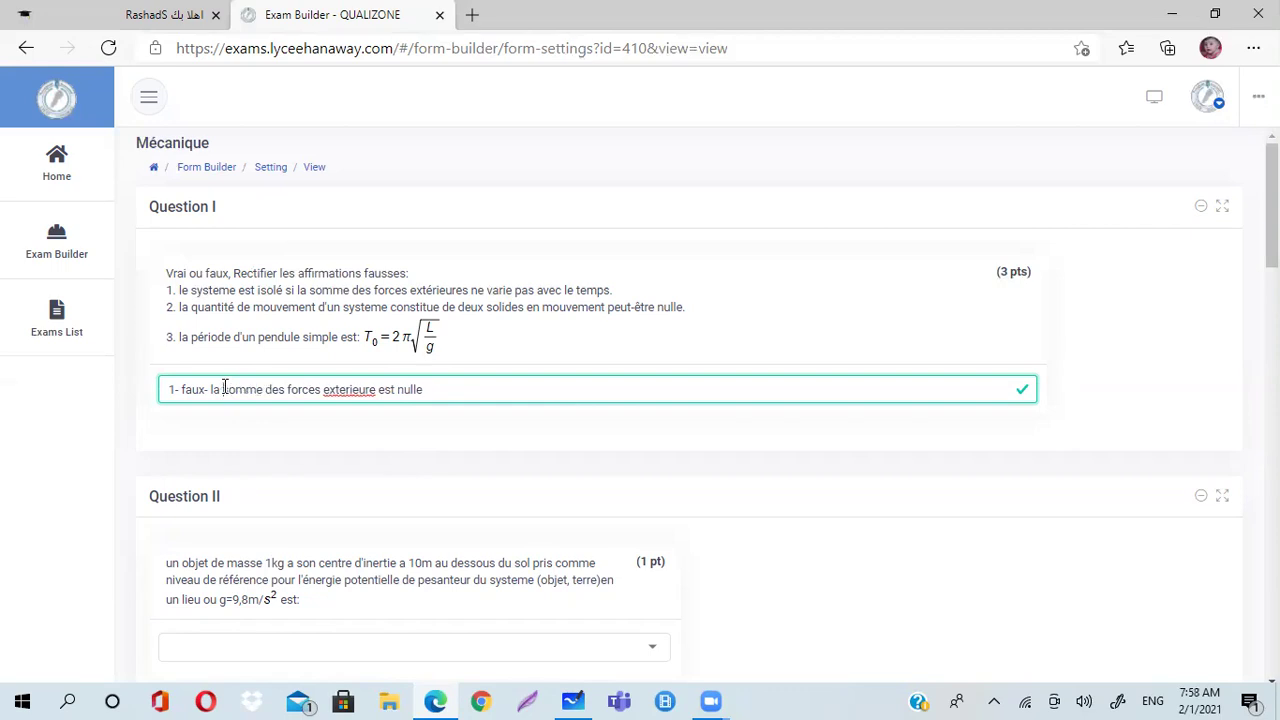
right_click(342, 389)
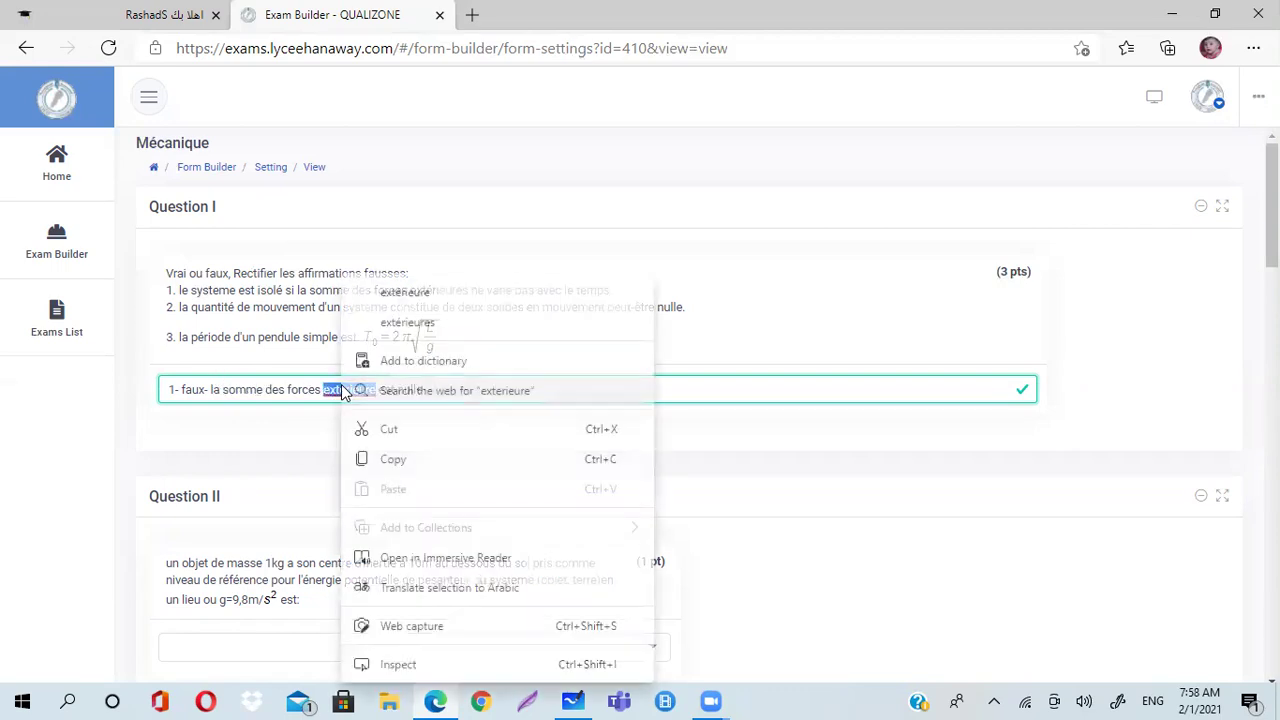
left_click(424, 299)
left_click(428, 389)
type(".")
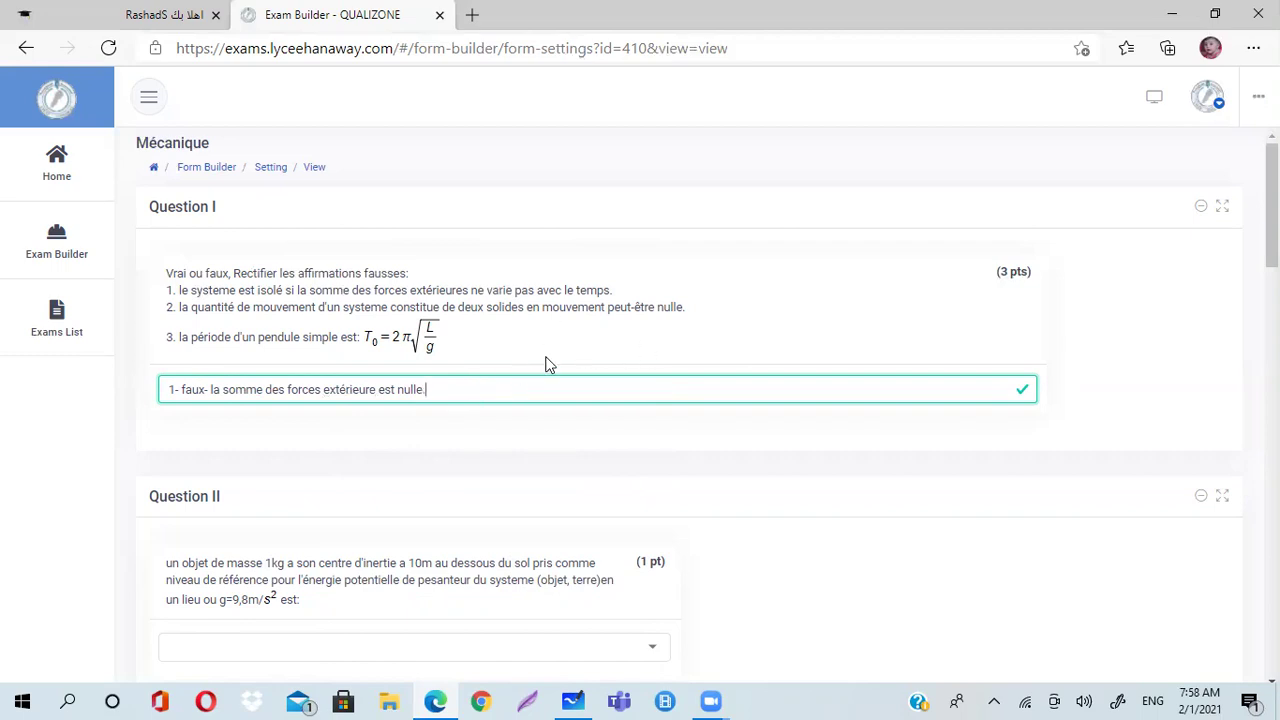
key("Return")
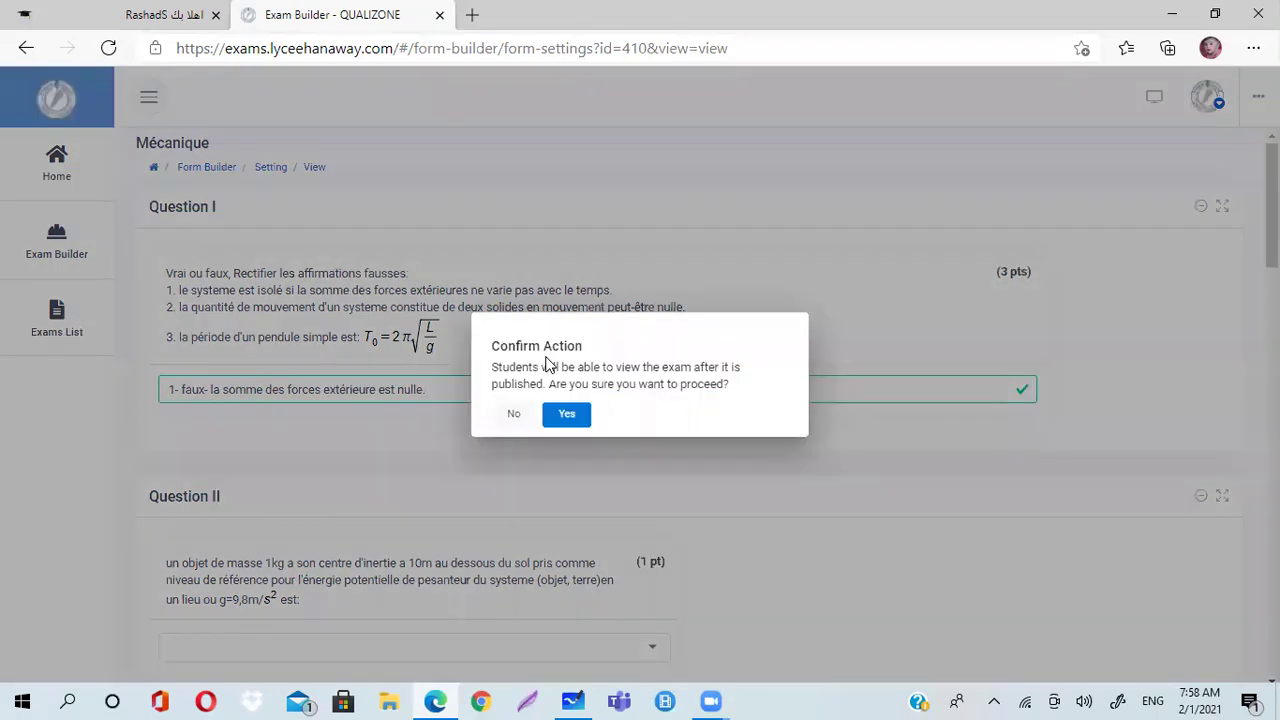
left_click(512, 416)
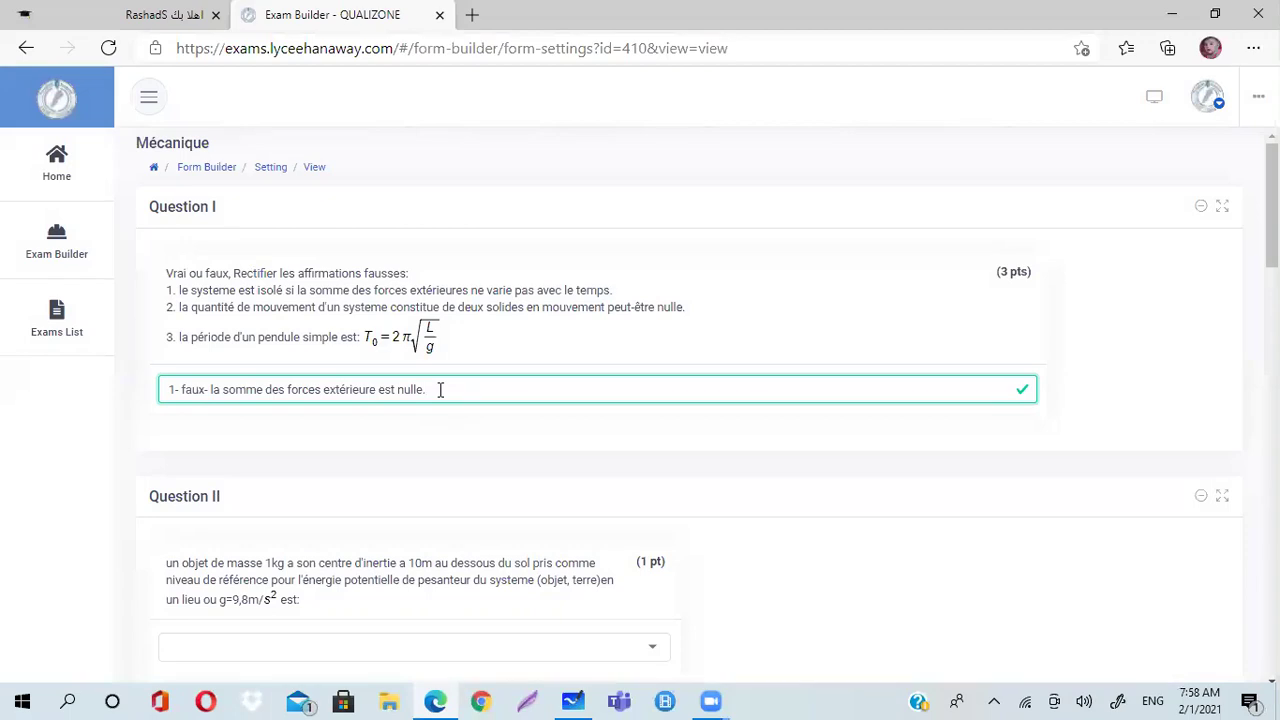
key("Return")
key("Escape")
- Choose "b) -98j." as the answer to Question II
scroll(500, 440, "down", 3)
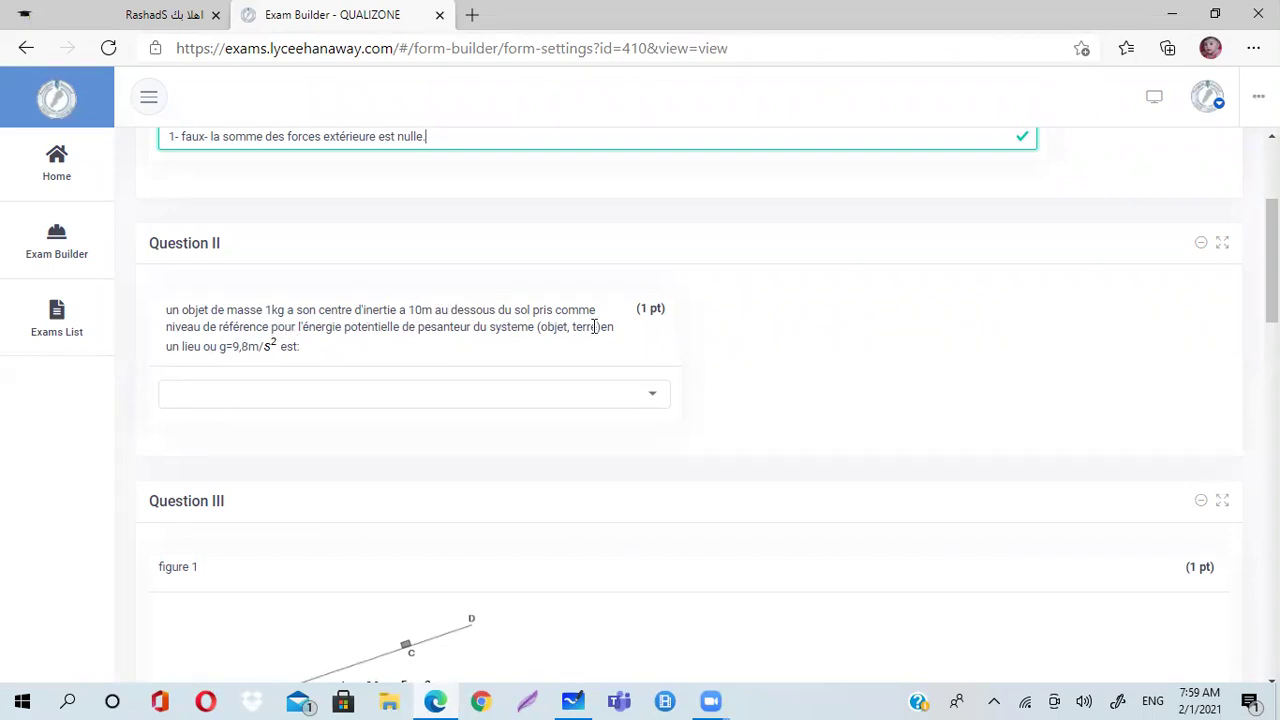
left_click(658, 400)
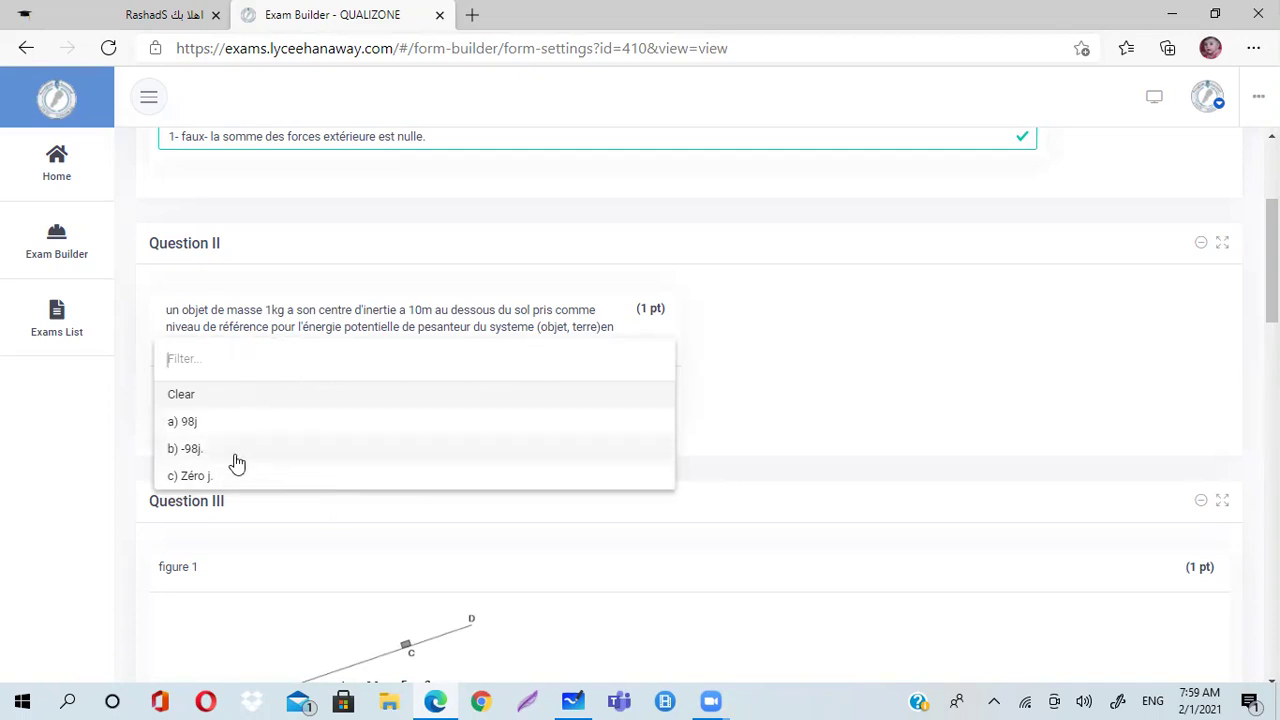
left_click(189, 451)
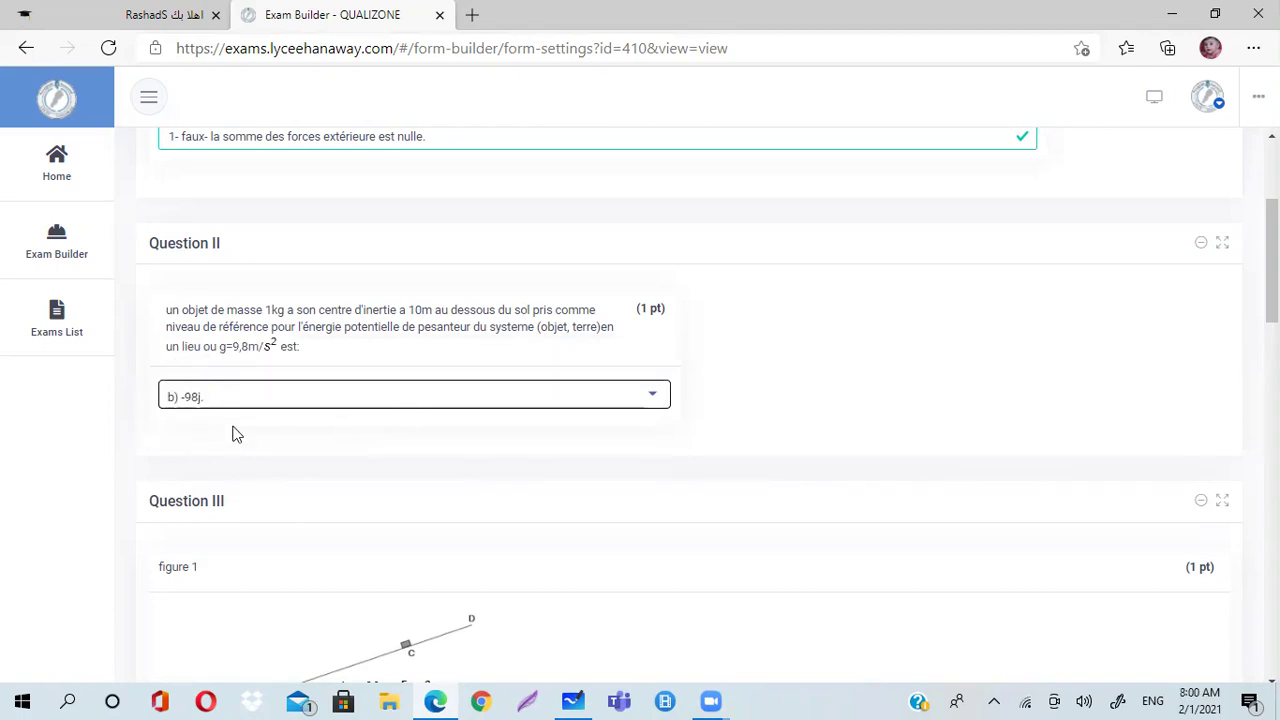
- Review the Question II statement and its list of answer choices, keeping the chosen option
scroll(371, 443, "down", 2)
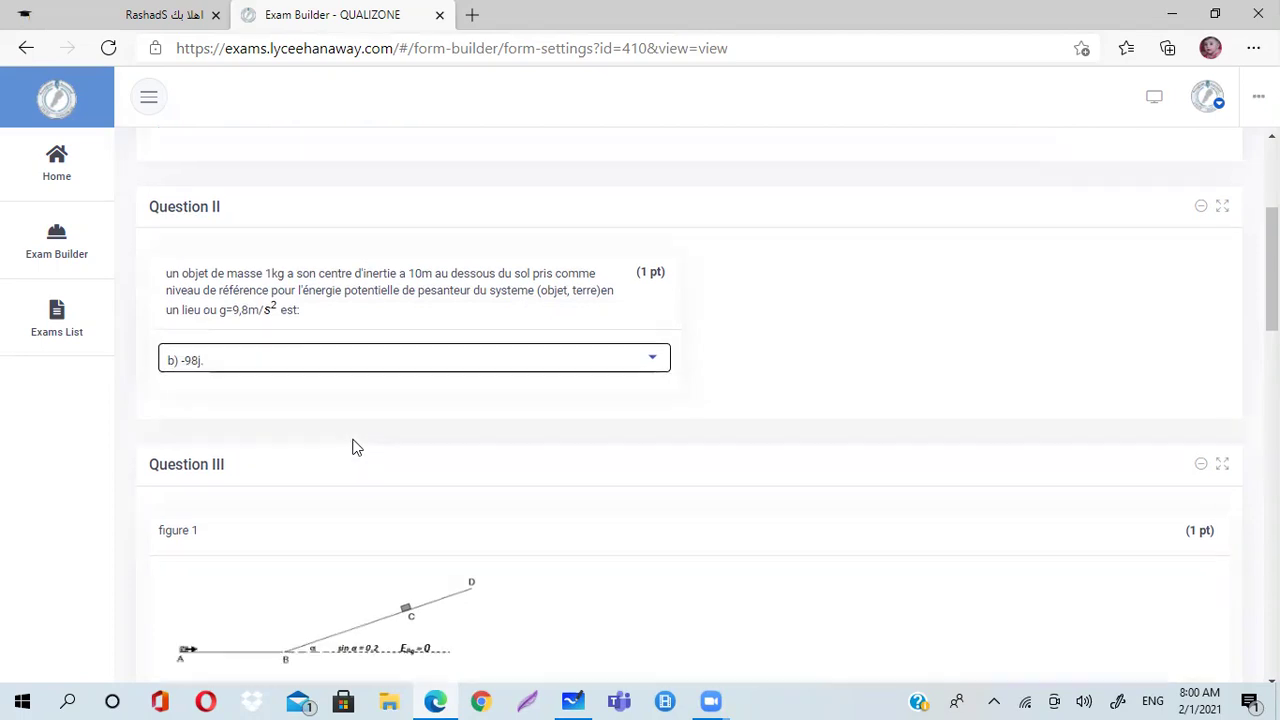
scroll(346, 440, "up", 3)
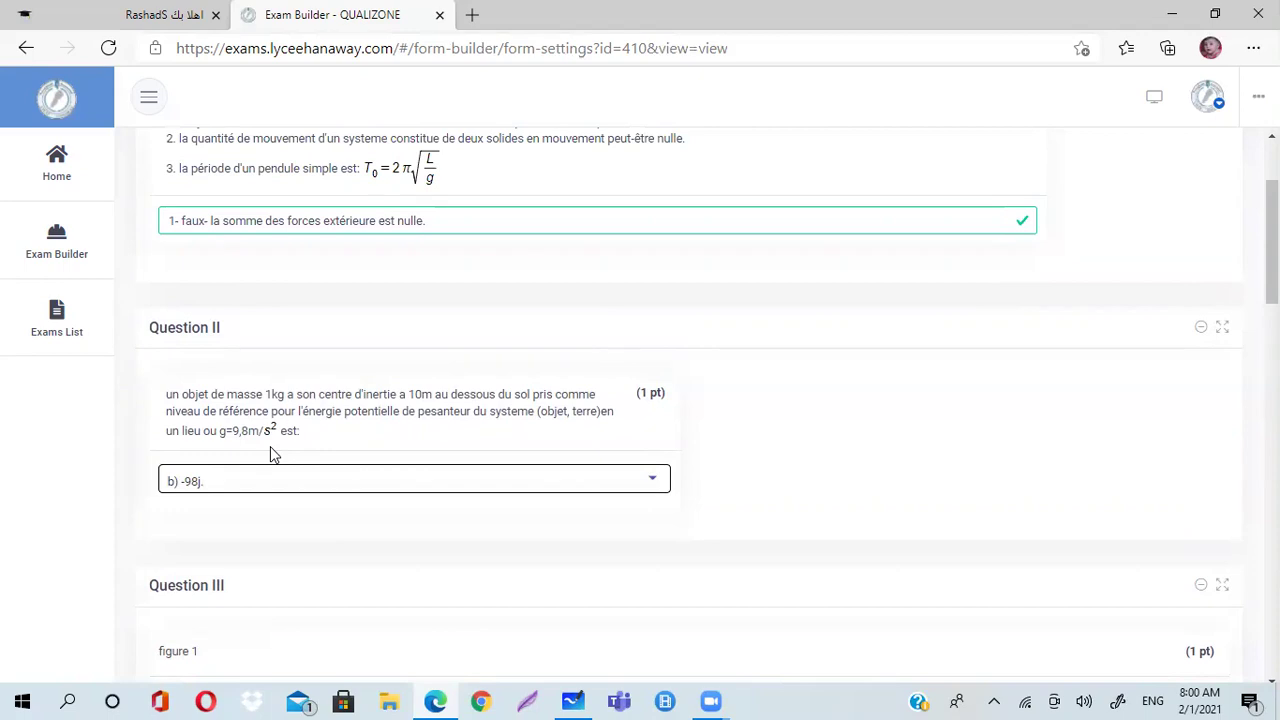
scroll(285, 453, "down", 3)
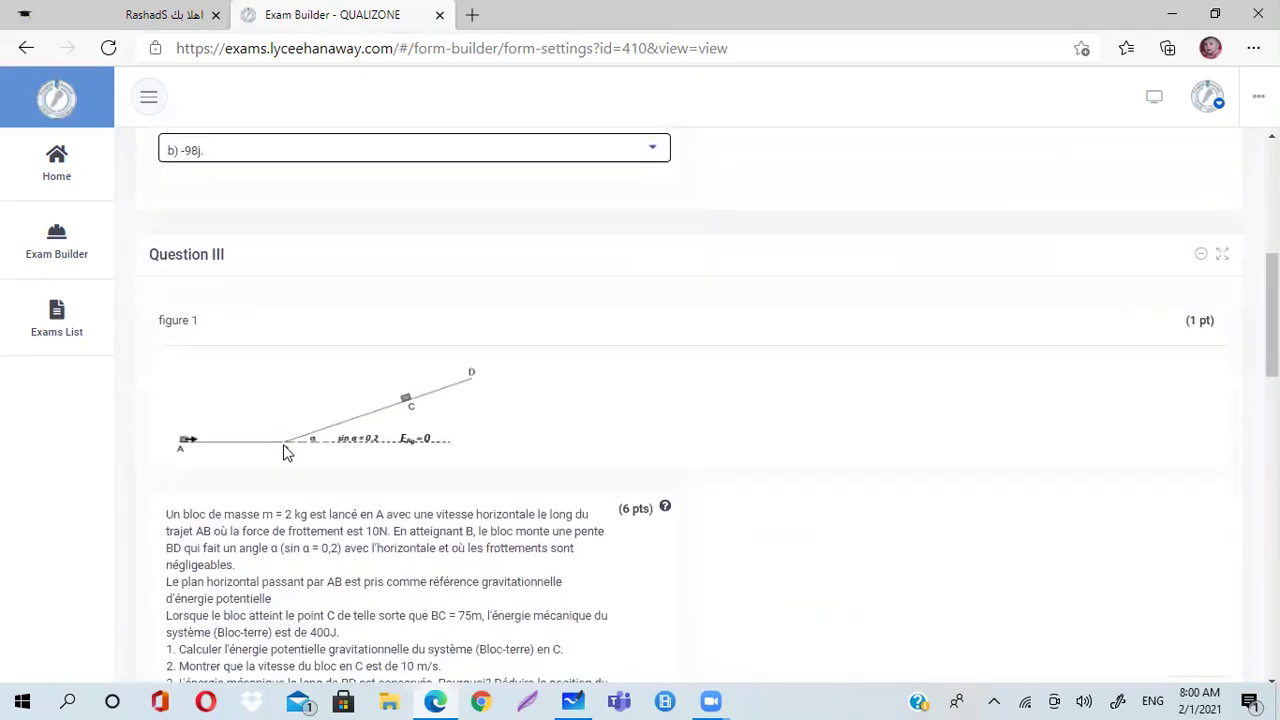
scroll(285, 453, "up", 3)
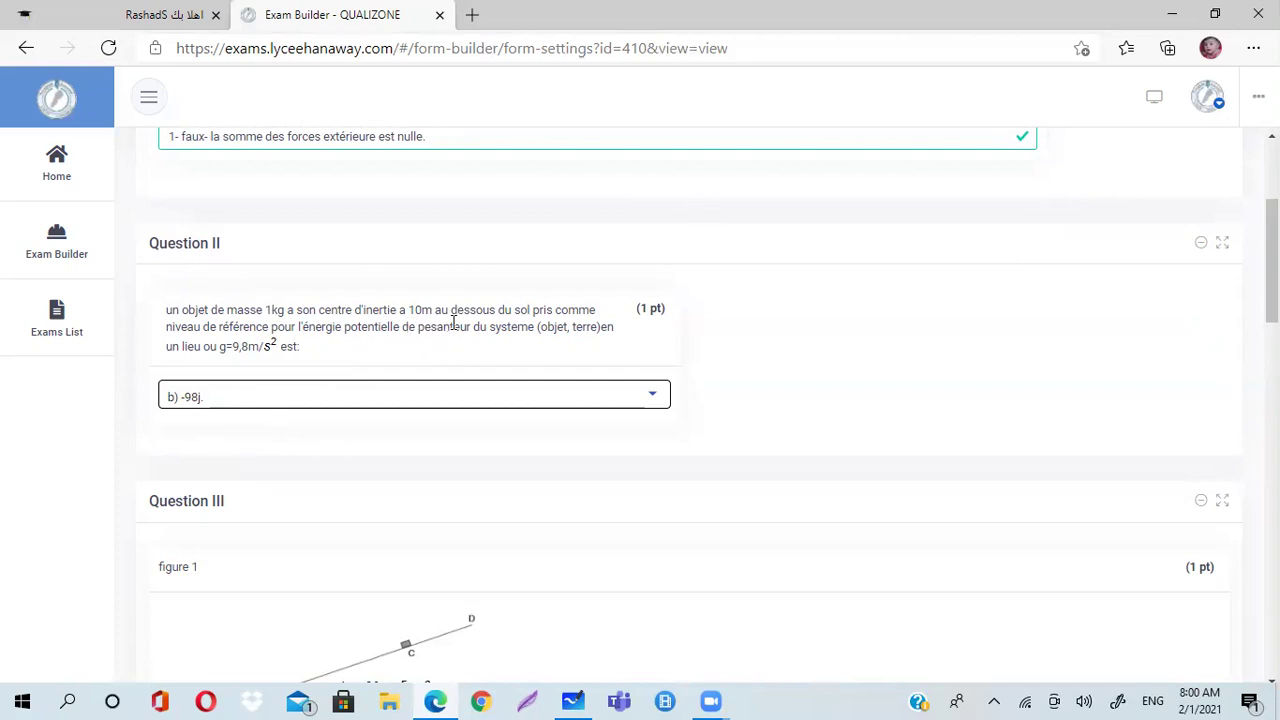
left_click(652, 398)
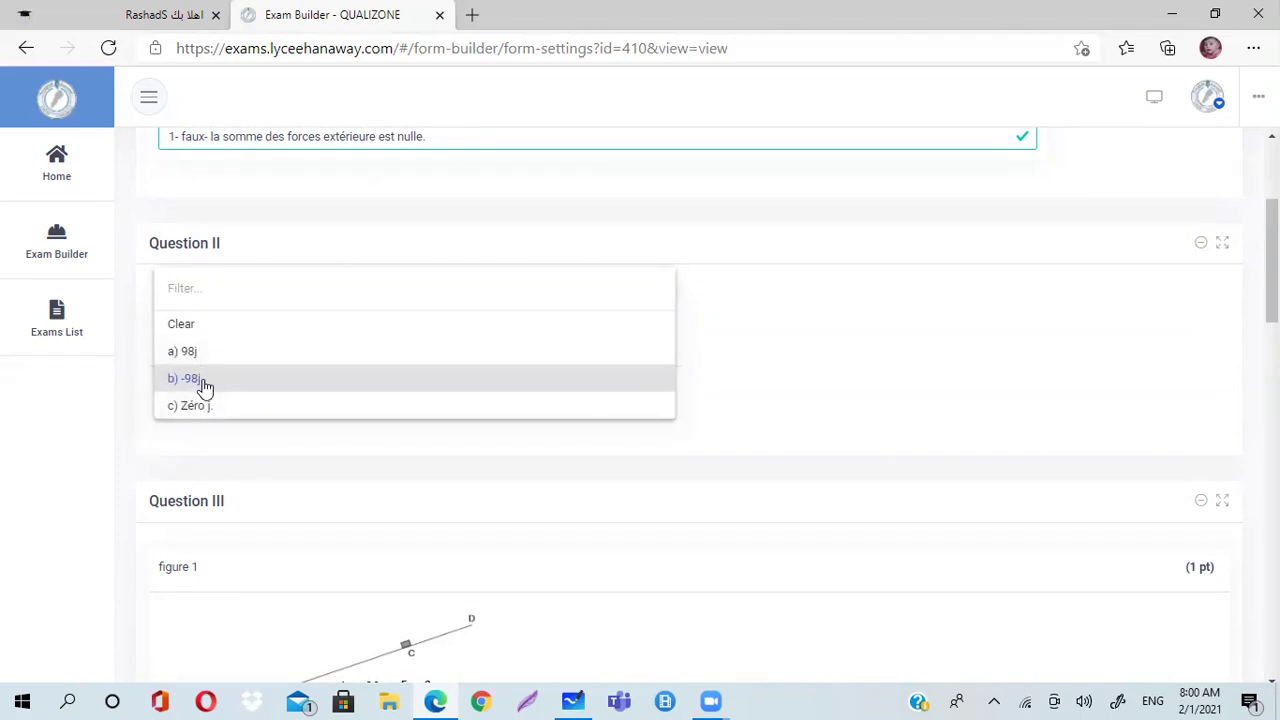
left_click(714, 372)
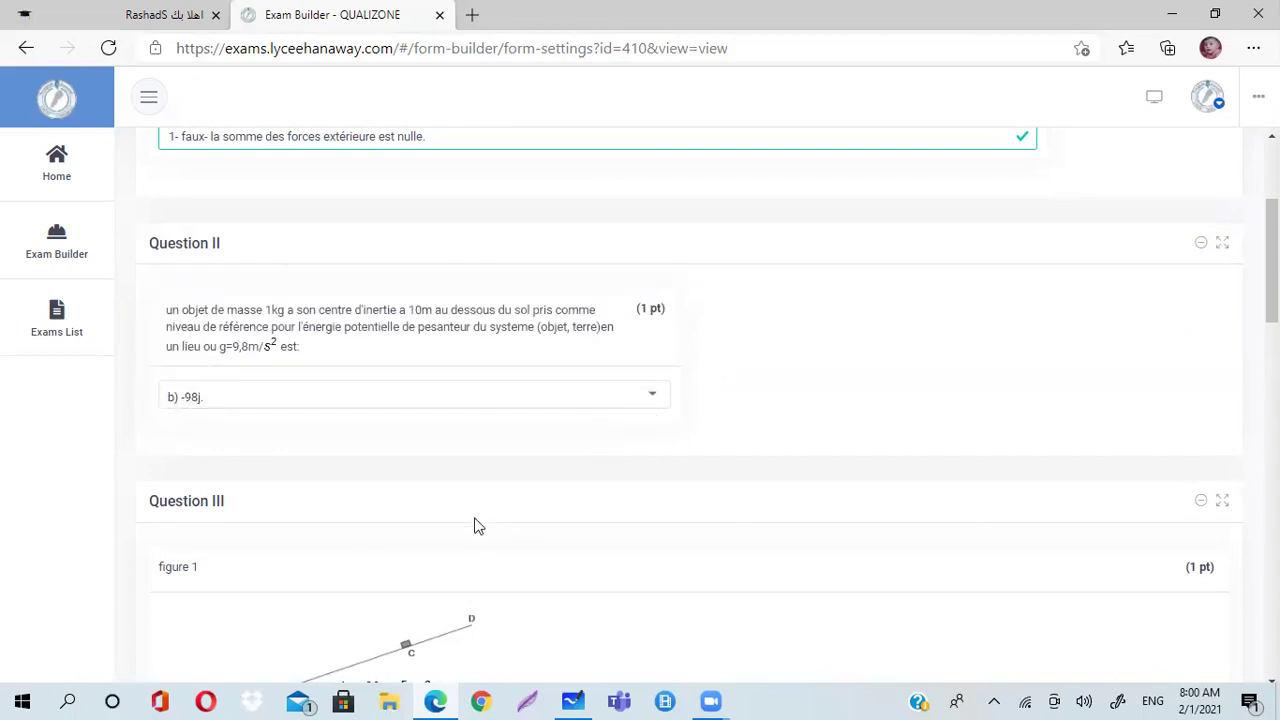
- Examine Question III's figure, statement and help hint, and place the cursor in its answer field
scroll(476, 520, "down", 3)
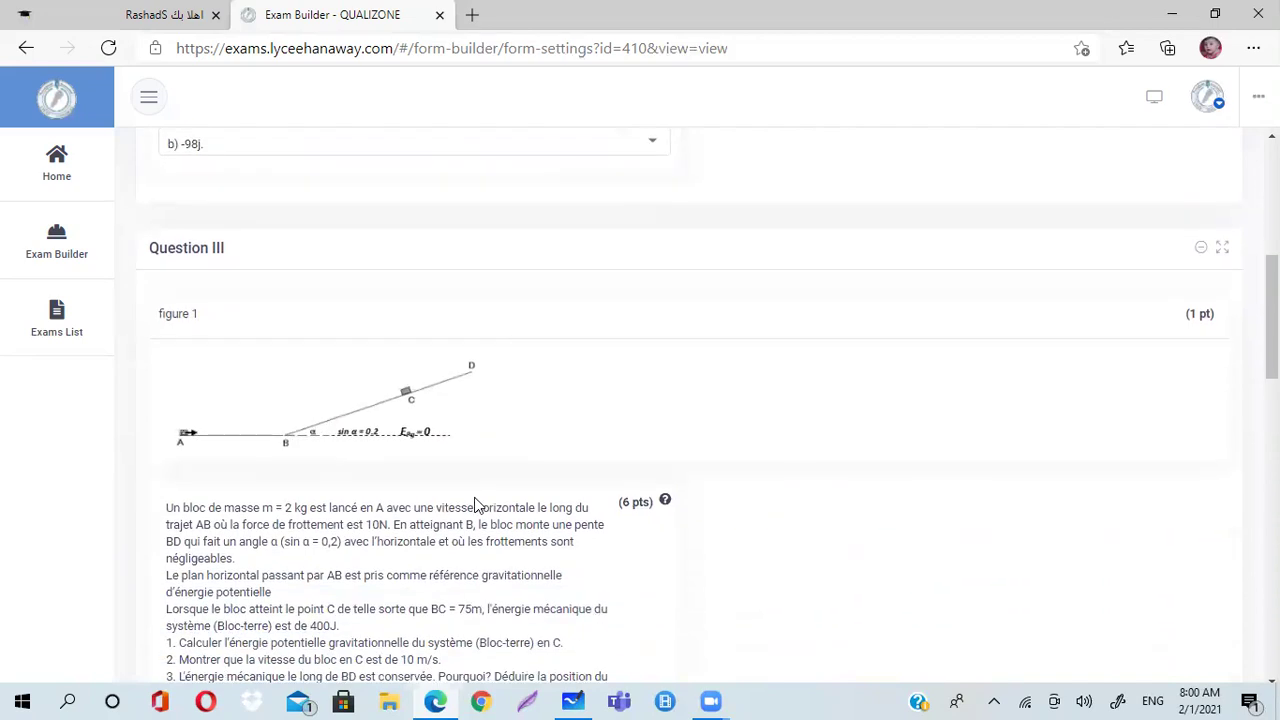
scroll(478, 495, "down", 1)
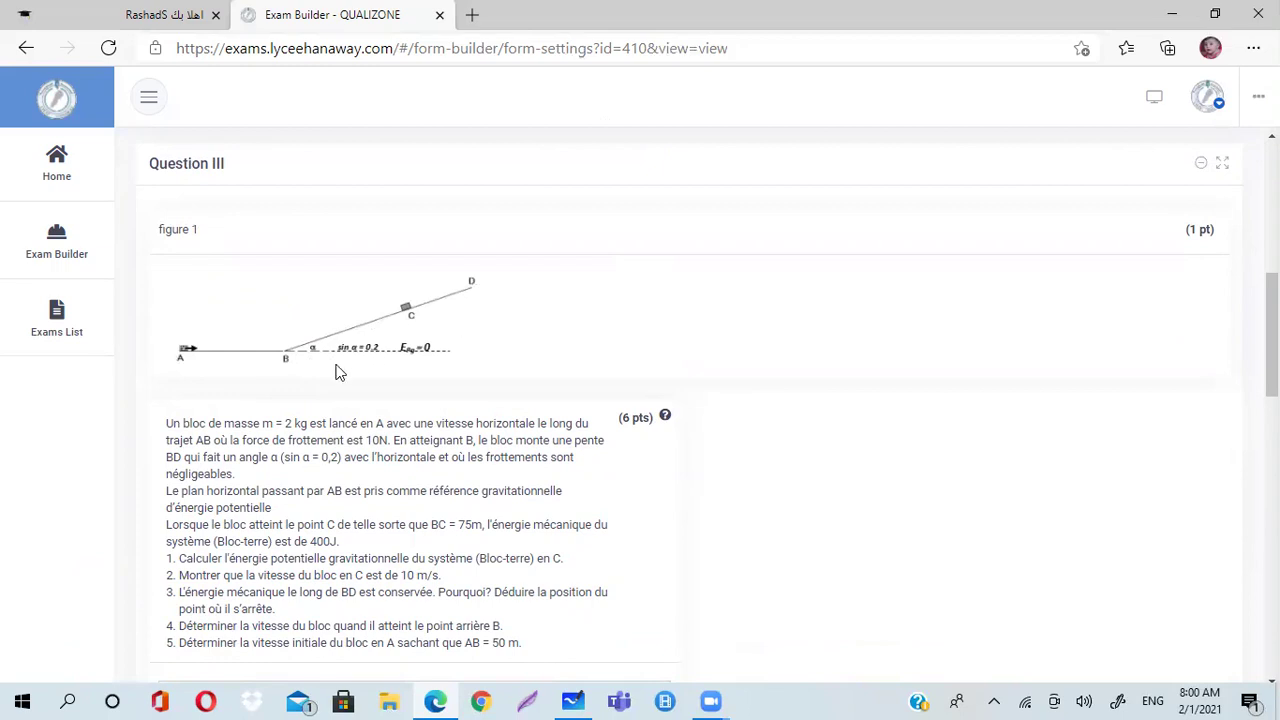
scroll(260, 448, "down", 2)
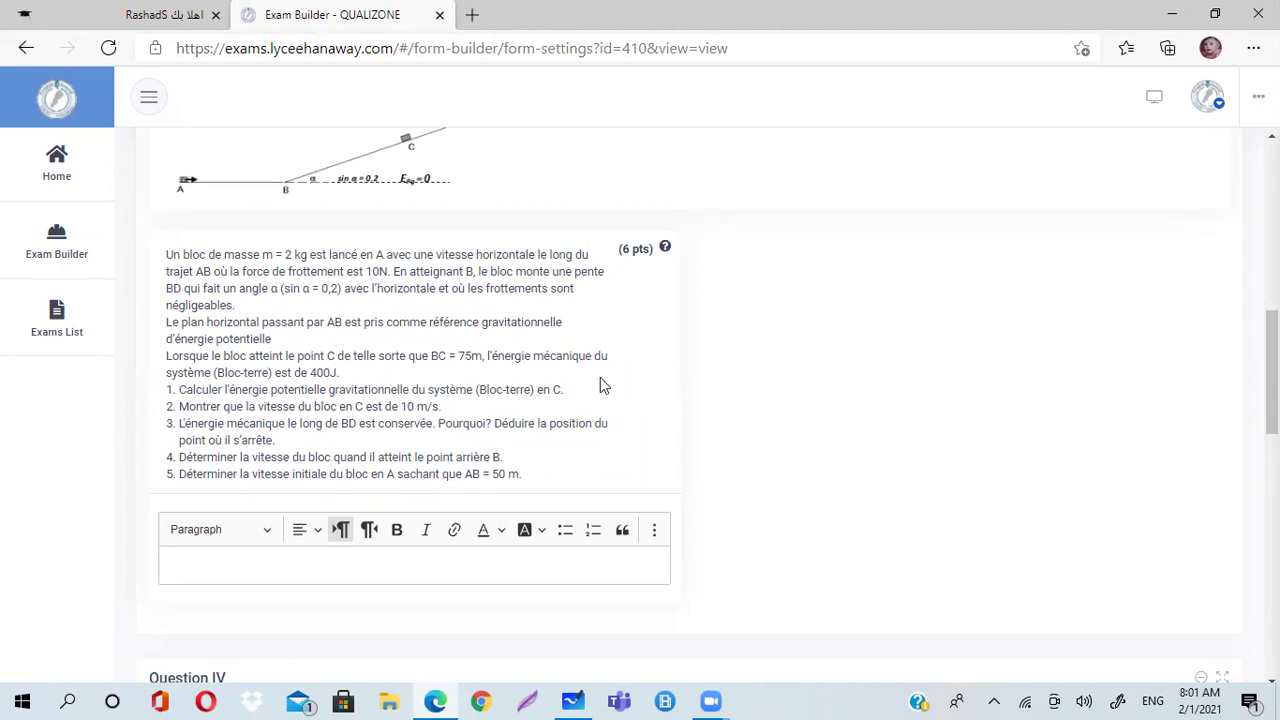
left_click(466, 569)
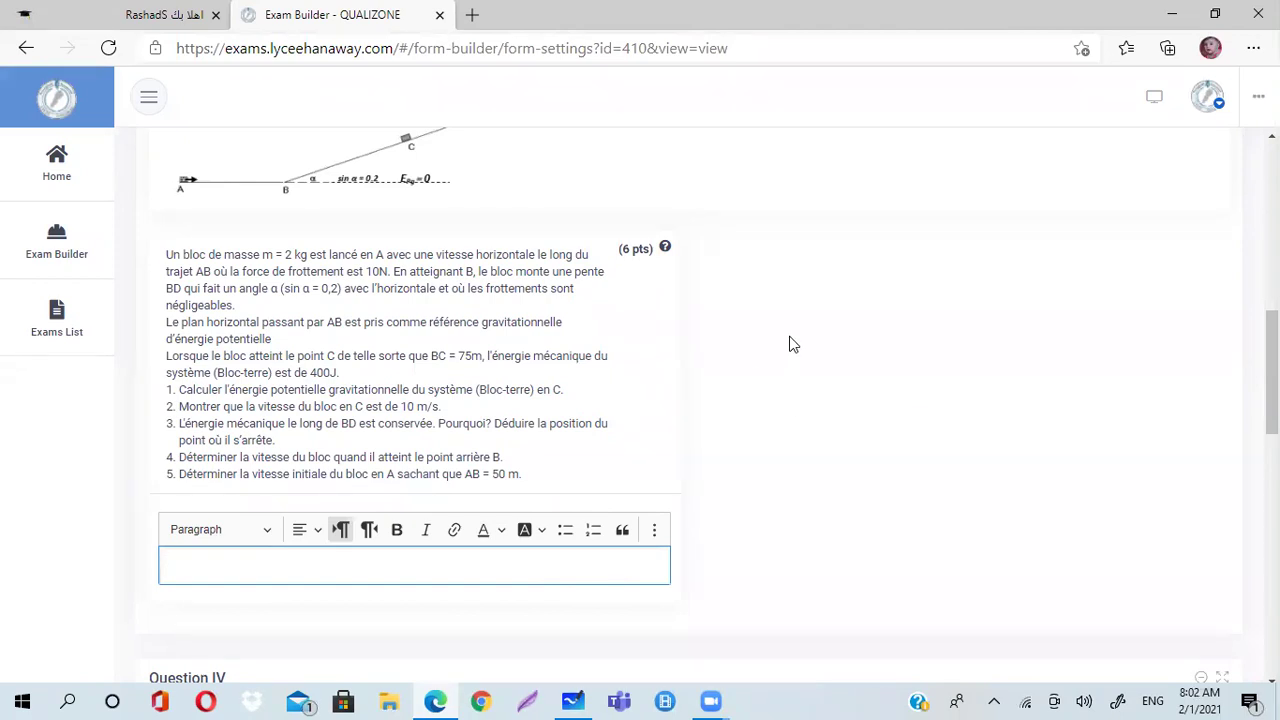
scroll(787, 341, "down", 1)
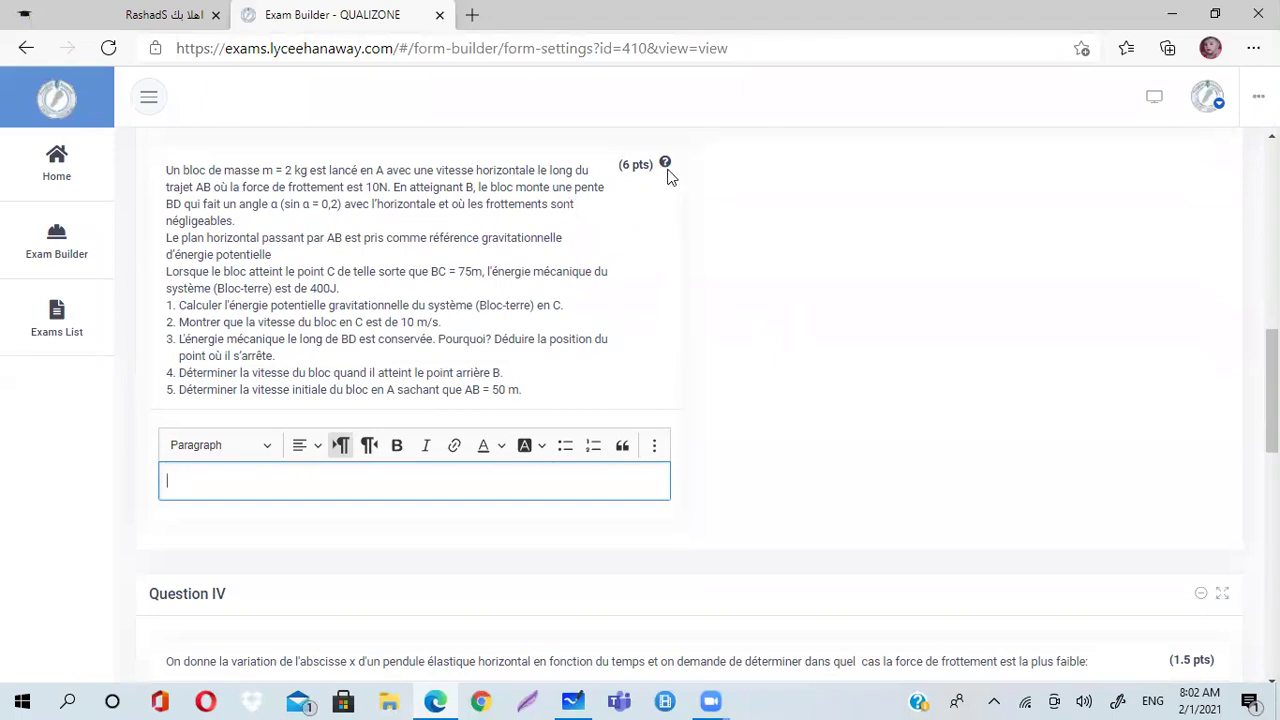
mouse_move(667, 166)
- Look through the heading and alignment options for the Question III answer, and turn on bold
left_click(267, 447)
left_click(266, 444)
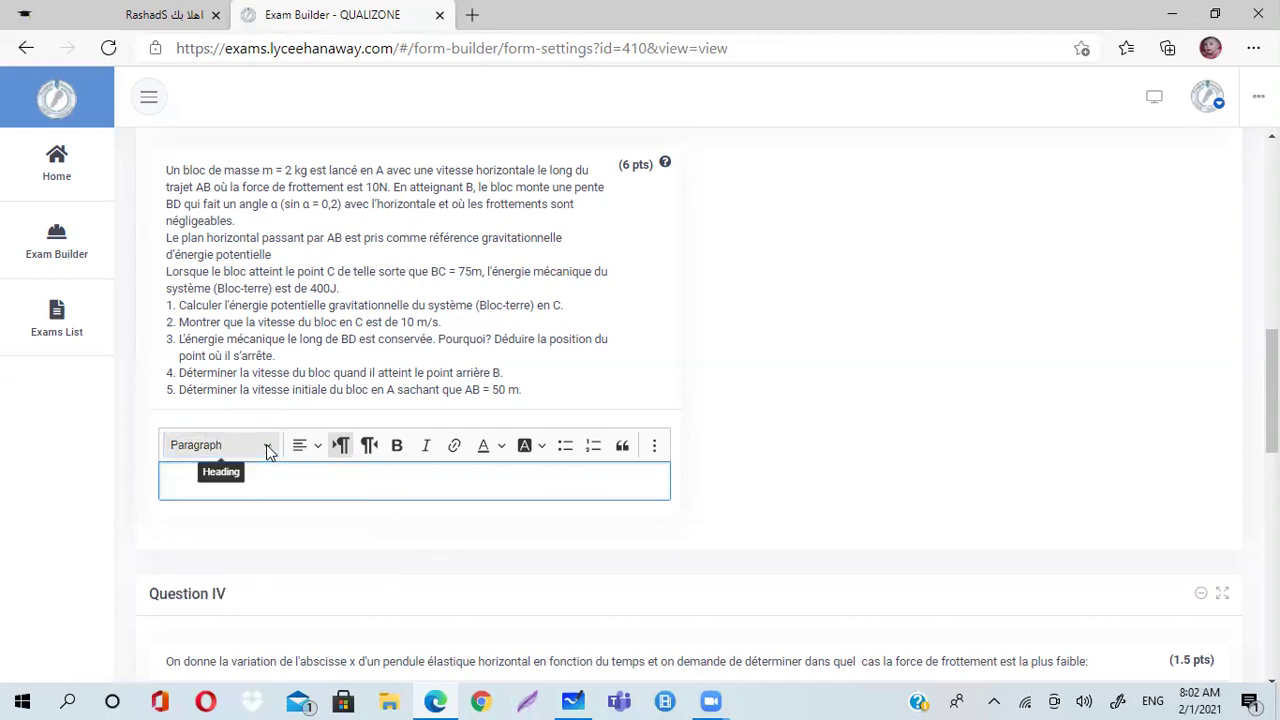
left_click(318, 450)
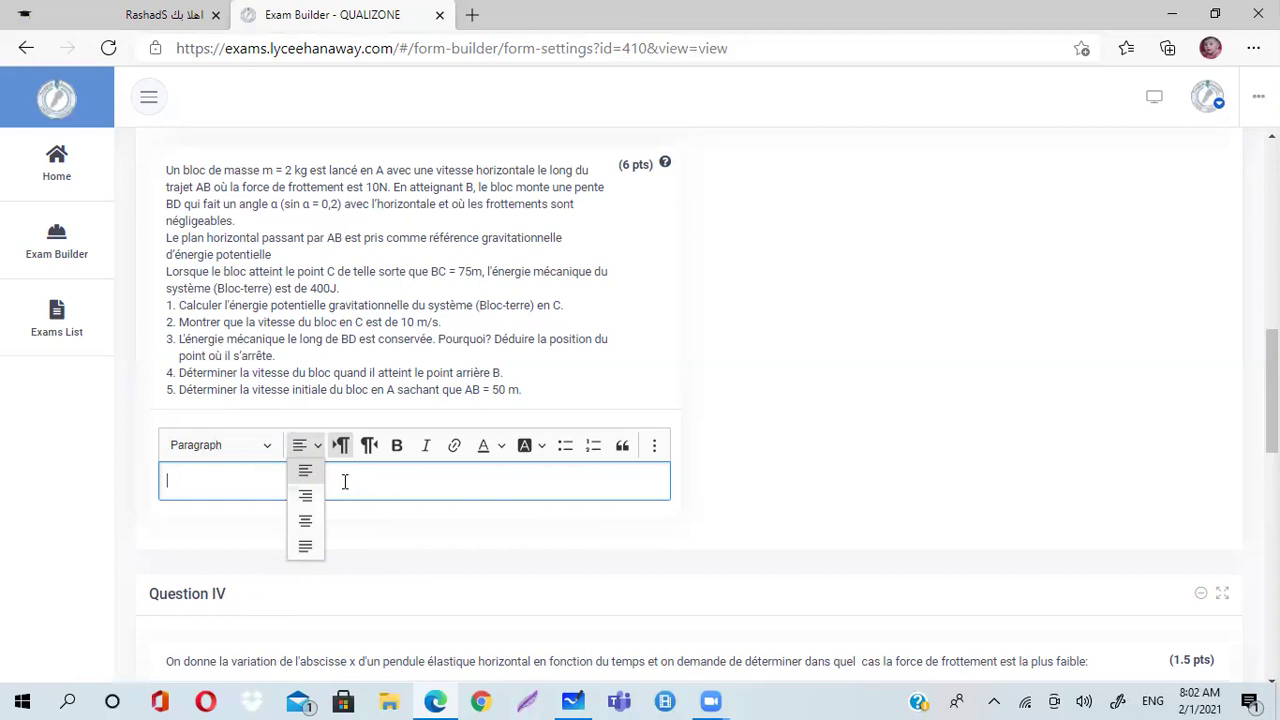
left_click(344, 481)
left_click(339, 447)
left_click(395, 448)
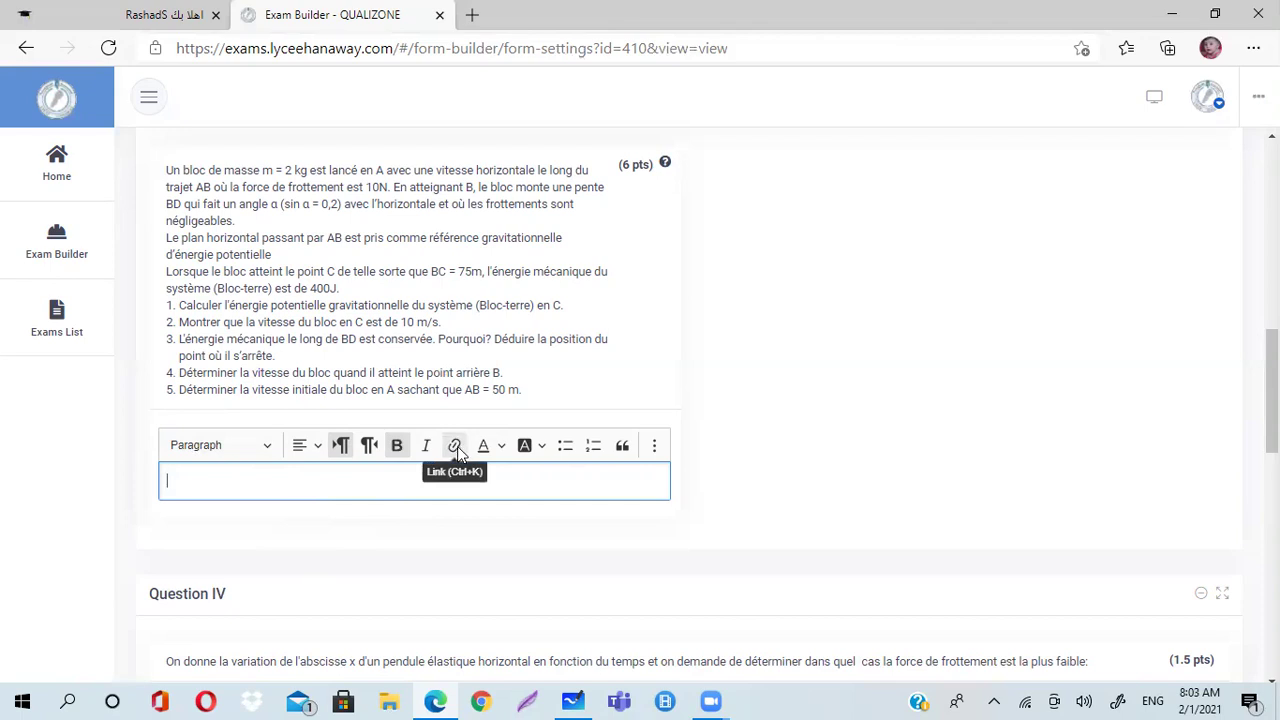
left_click(435, 700)
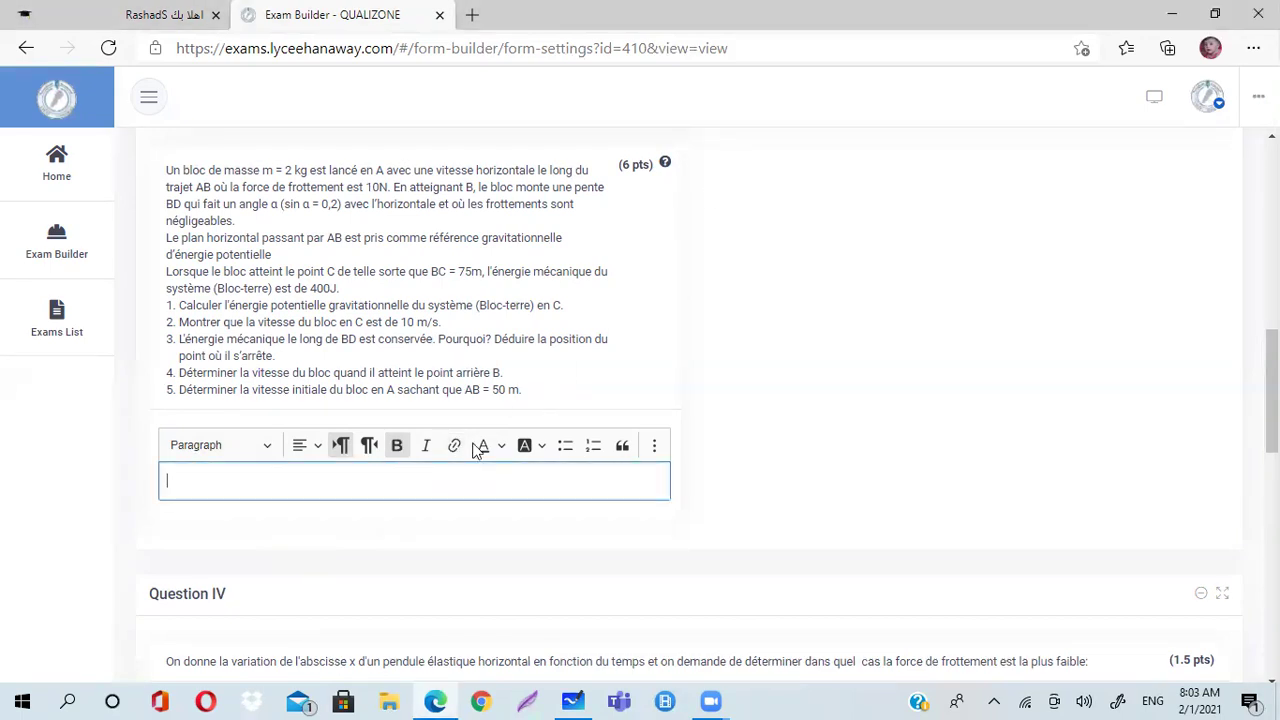
- Try a bulleted list in the Question III answer, remove it, and start a numbered list instead
left_click(566, 446)
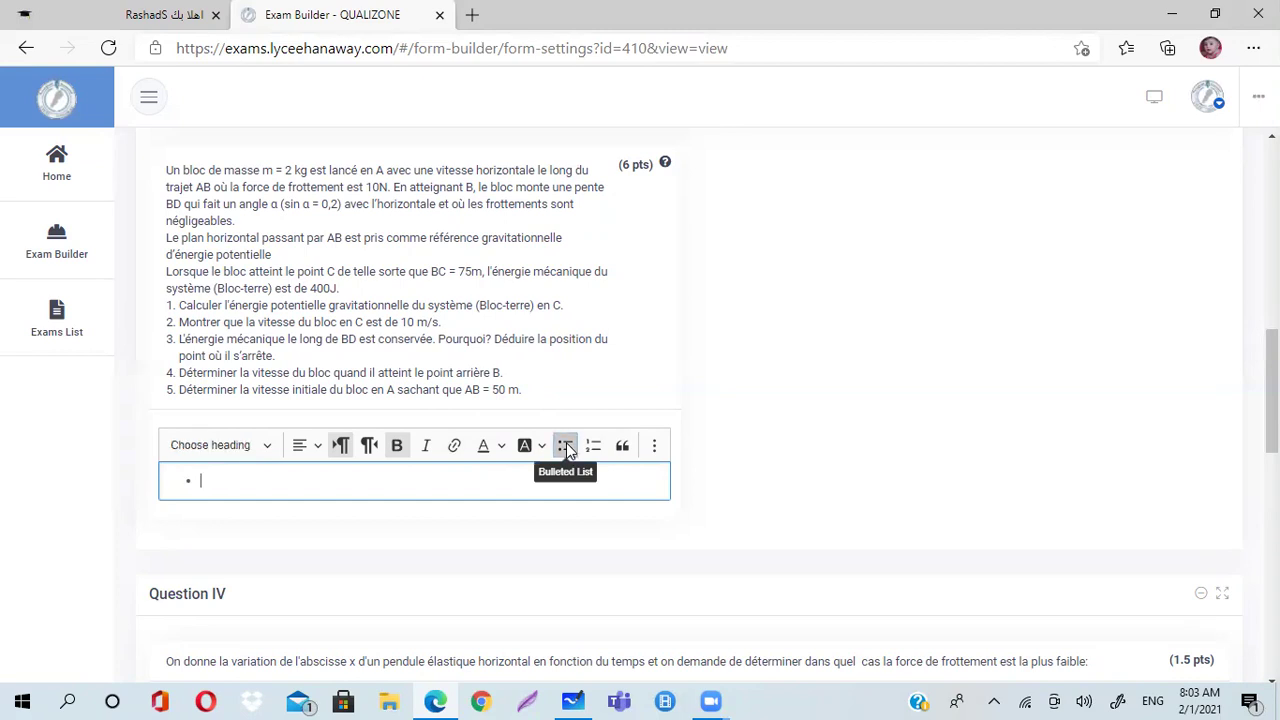
left_click(566, 444)
left_click(594, 446)
scroll(520, 305, "up", 2)
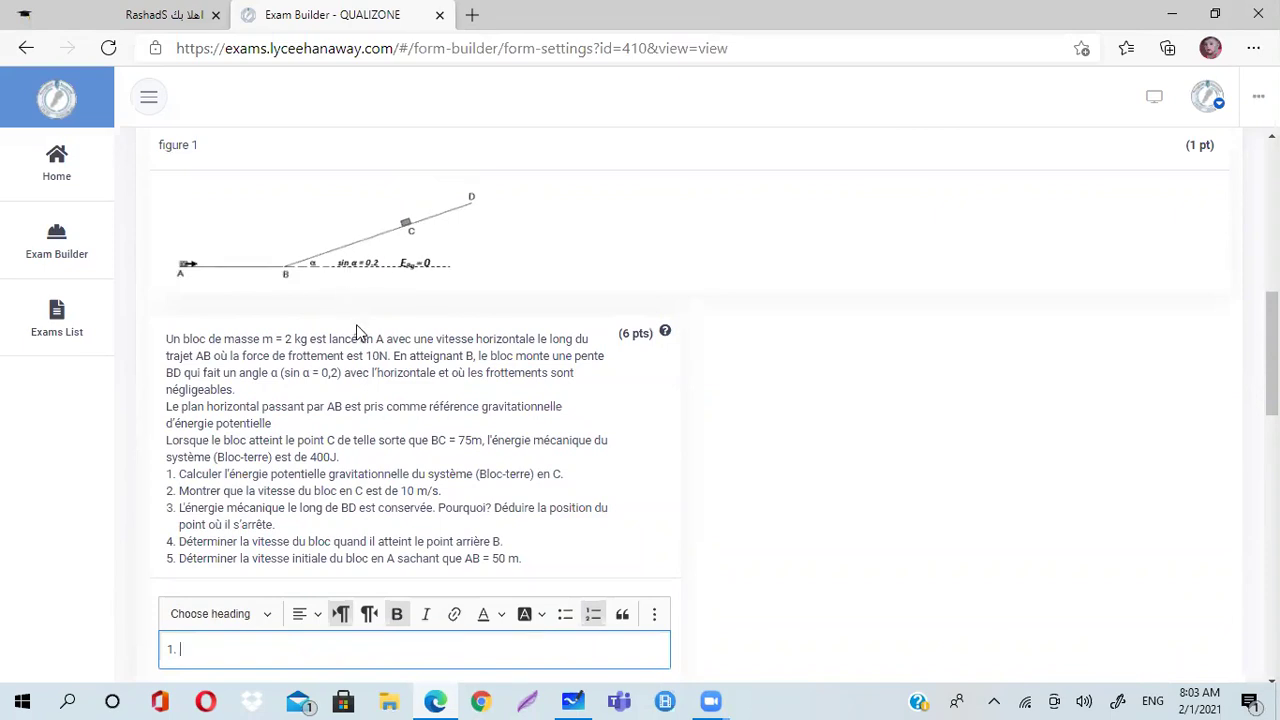
scroll(356, 333, "down", 1)
scroll(358, 324, "down", 1)
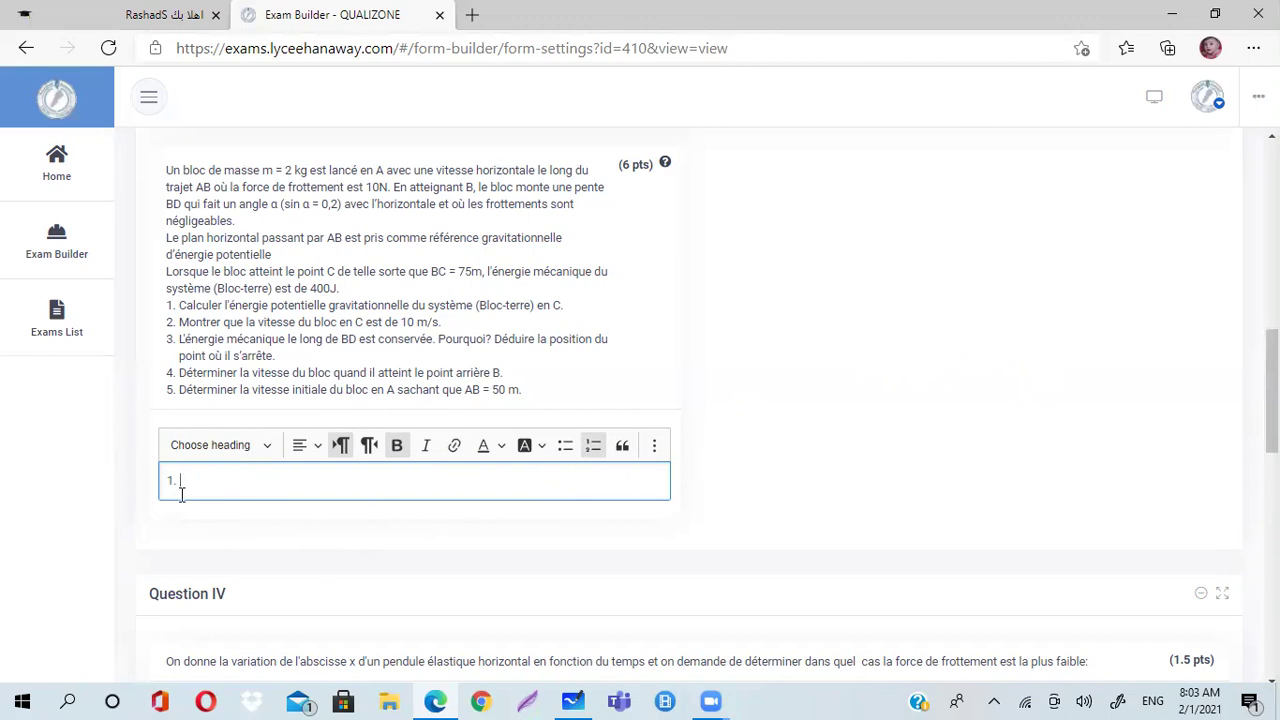
- Insert the ChemType formula E with subscript pp as the first numbered item of the Question III answer
left_click(655, 448)
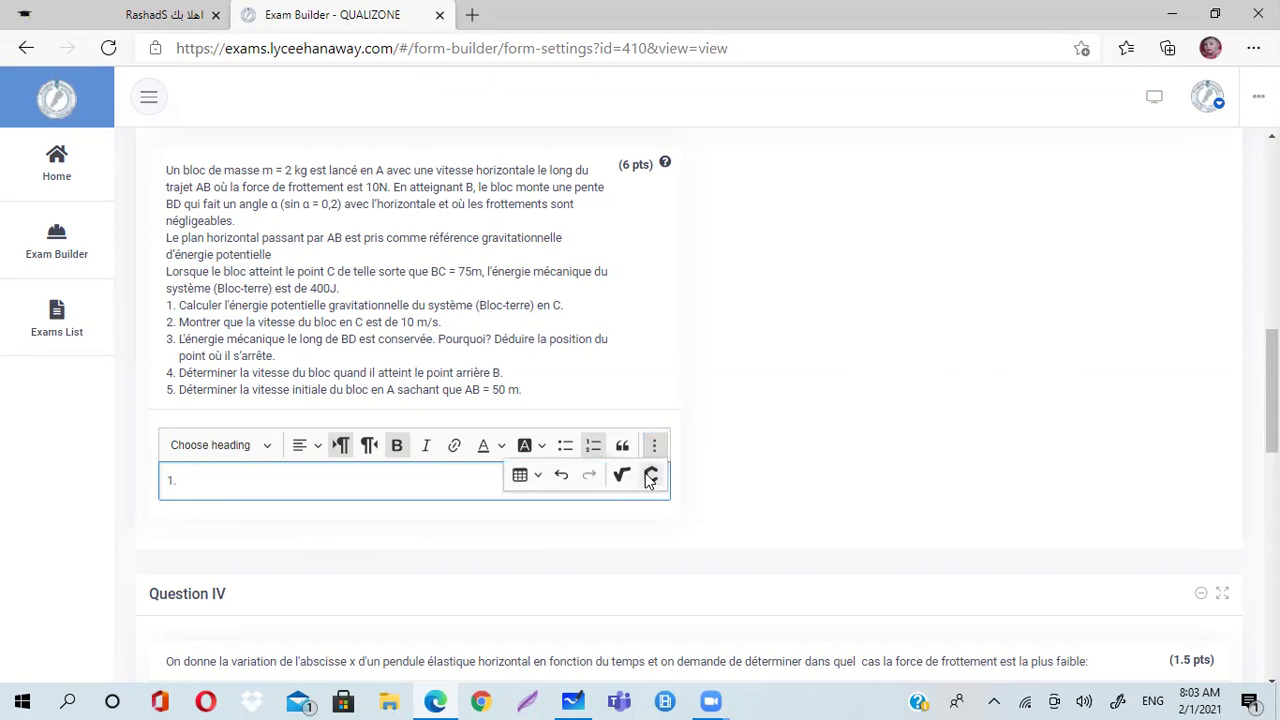
left_click(652, 478)
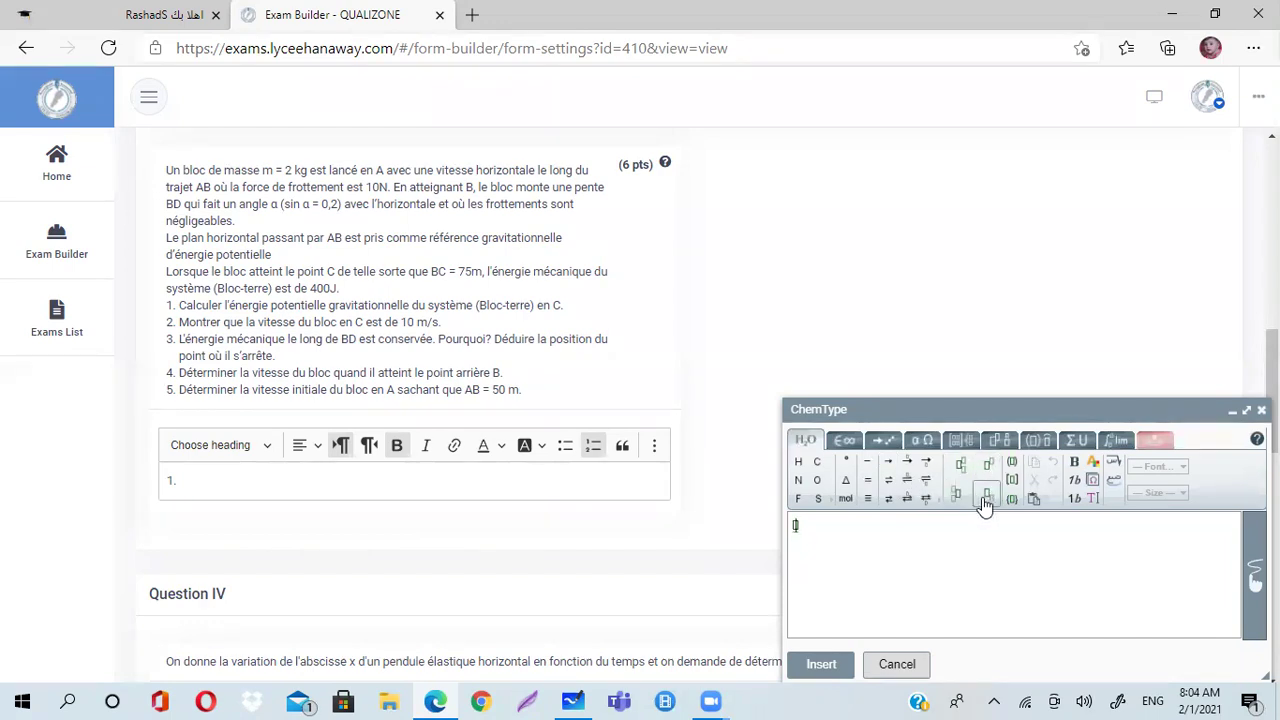
left_click(988, 495)
type("Epp")
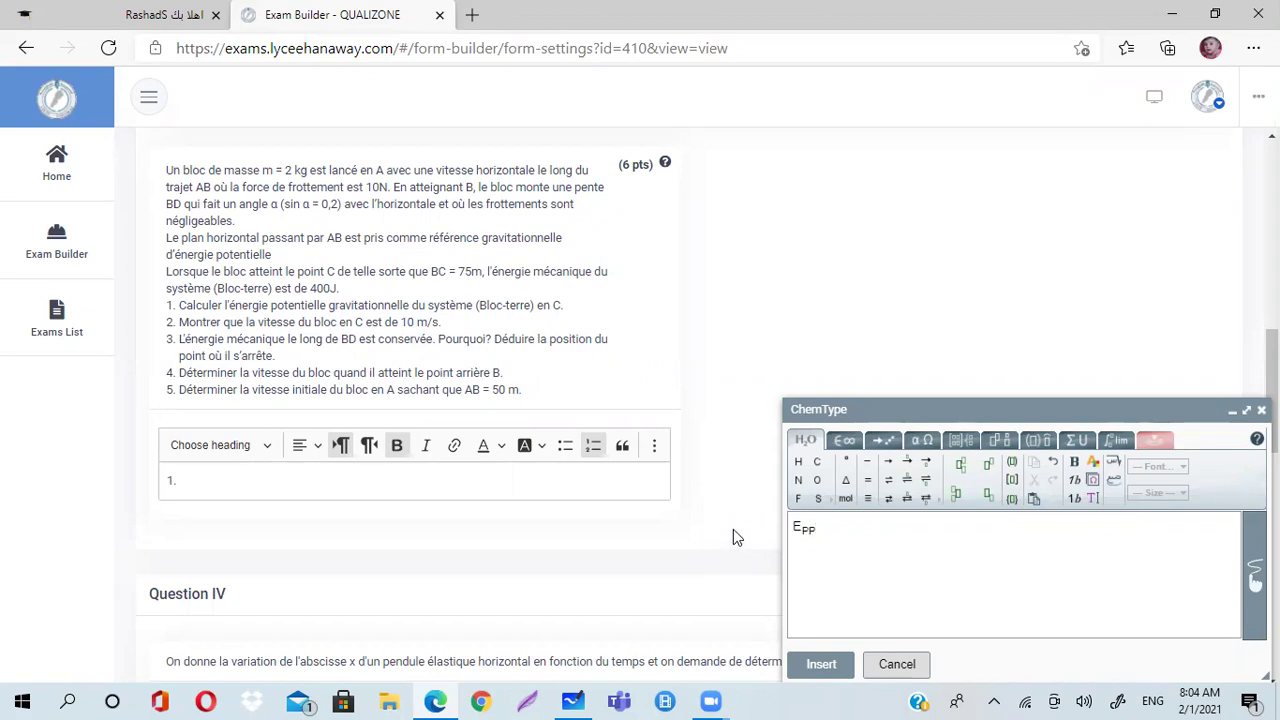
left_click(819, 664)
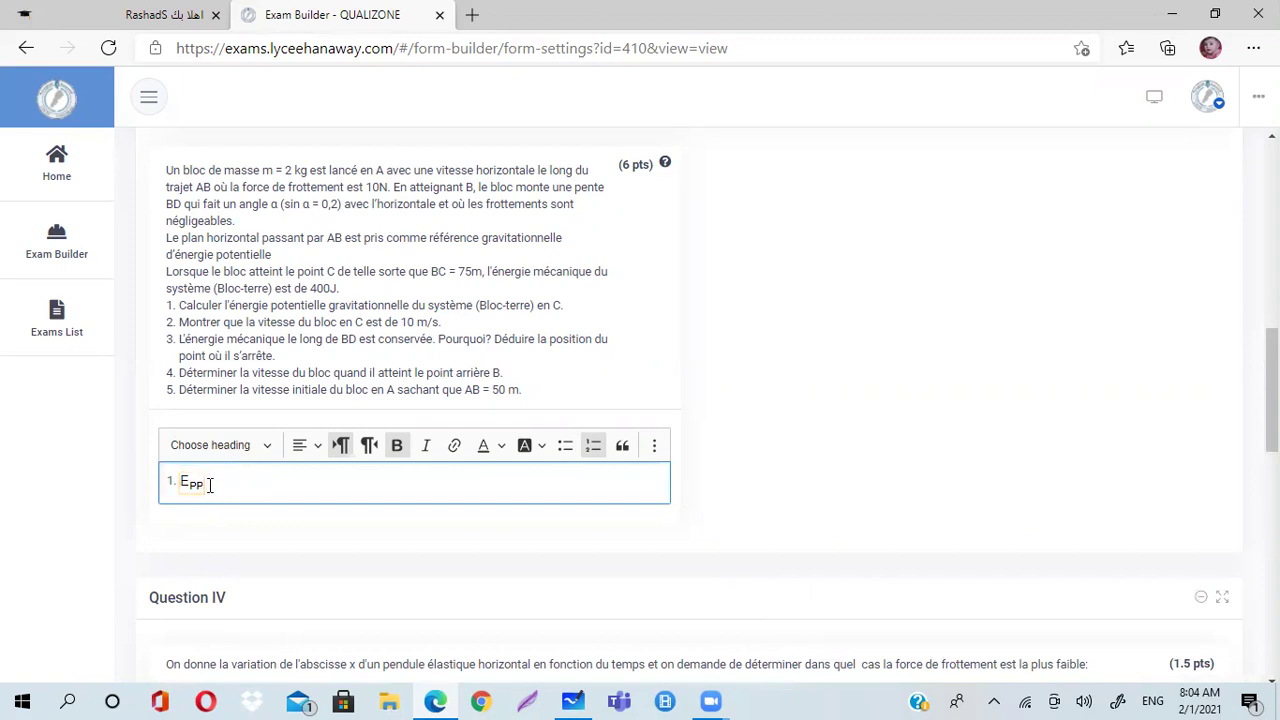
key("Right")
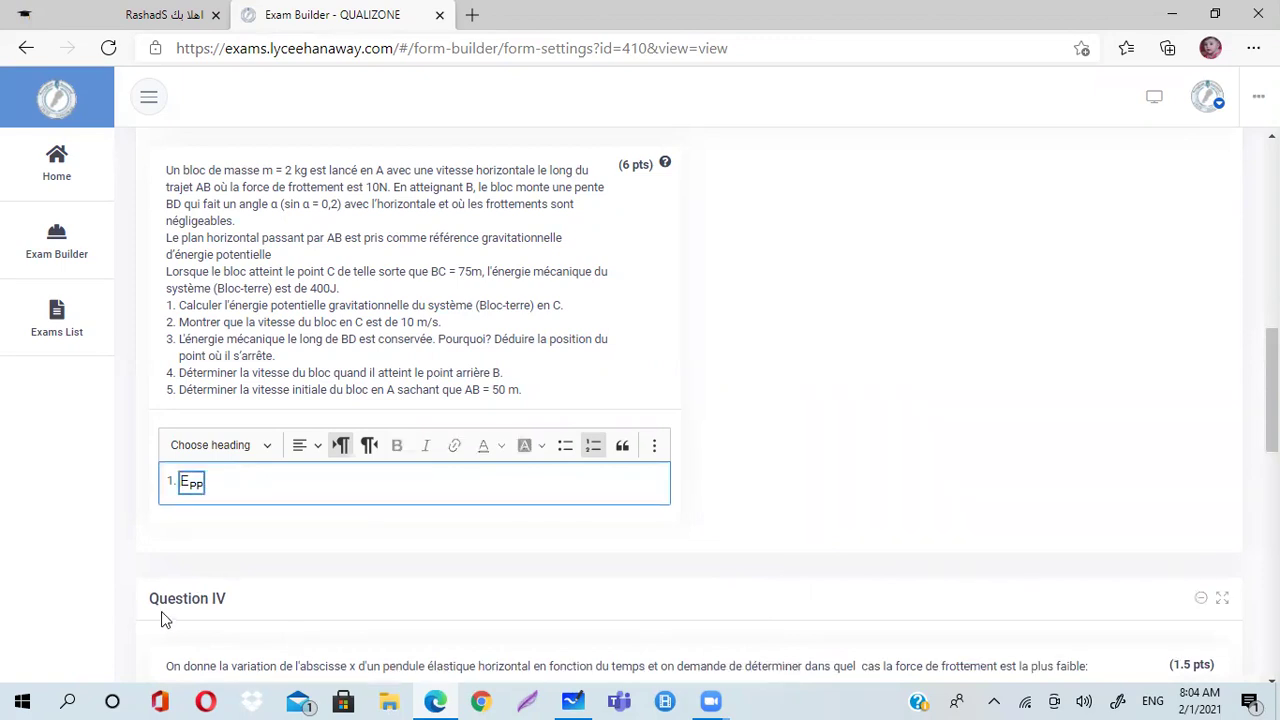
- Continue the first item of the Question III answer after the Epp formula with "=mgz=2X10x75X0,2="
key("Right")
type("=mgz=")
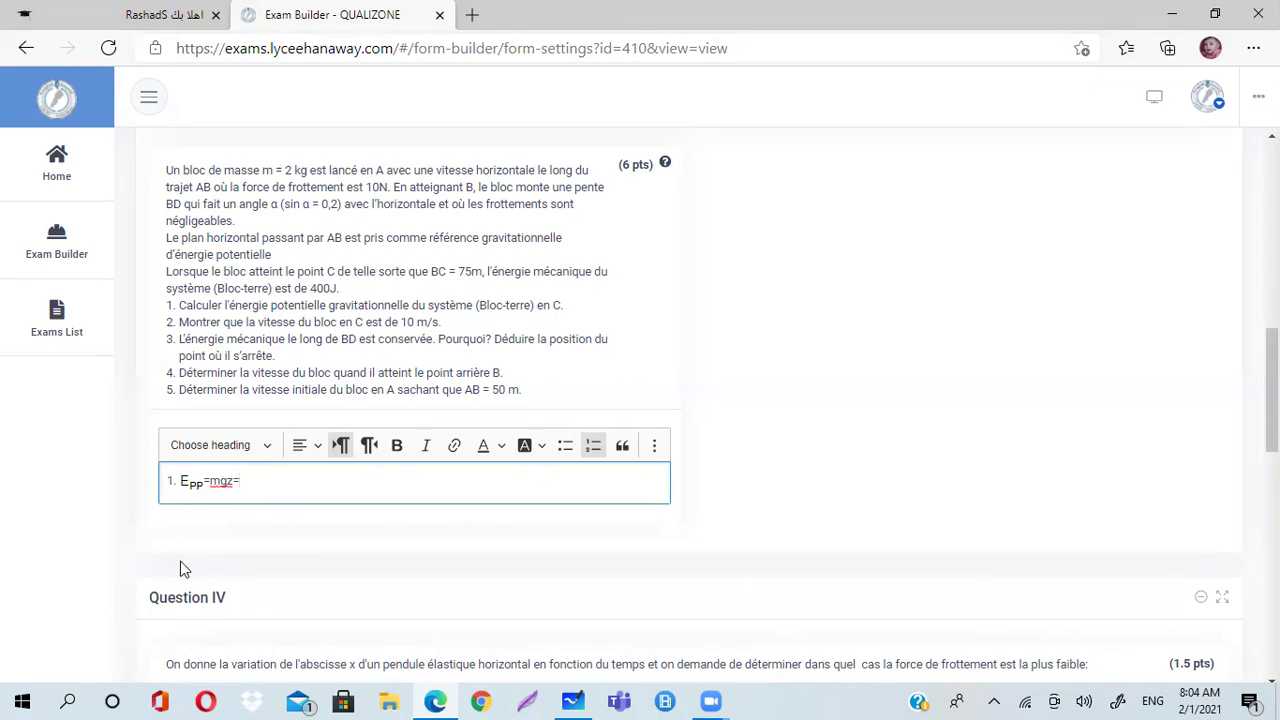
type("2")
type("X")
type("1")
type("0")
type("x")
type("o")
type(",2")
key("BackSpace")
key("BackSpace")
key("BackSpace")
type("0,")
type("2")
type("=")
type("75")
type("X")
- Try handwriting the formula Epp = m×g×z in MathType for the first item, and discard it without inserting
left_click(321, 480)
left_click(655, 446)
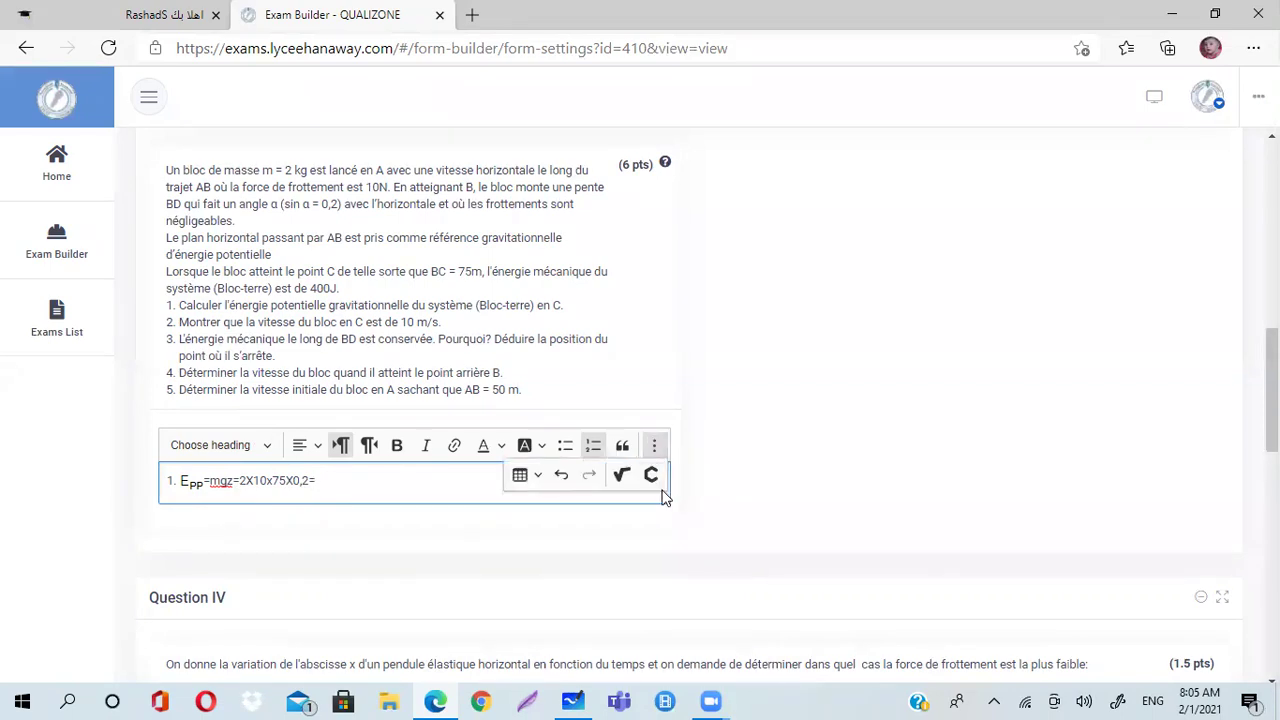
left_click(623, 476)
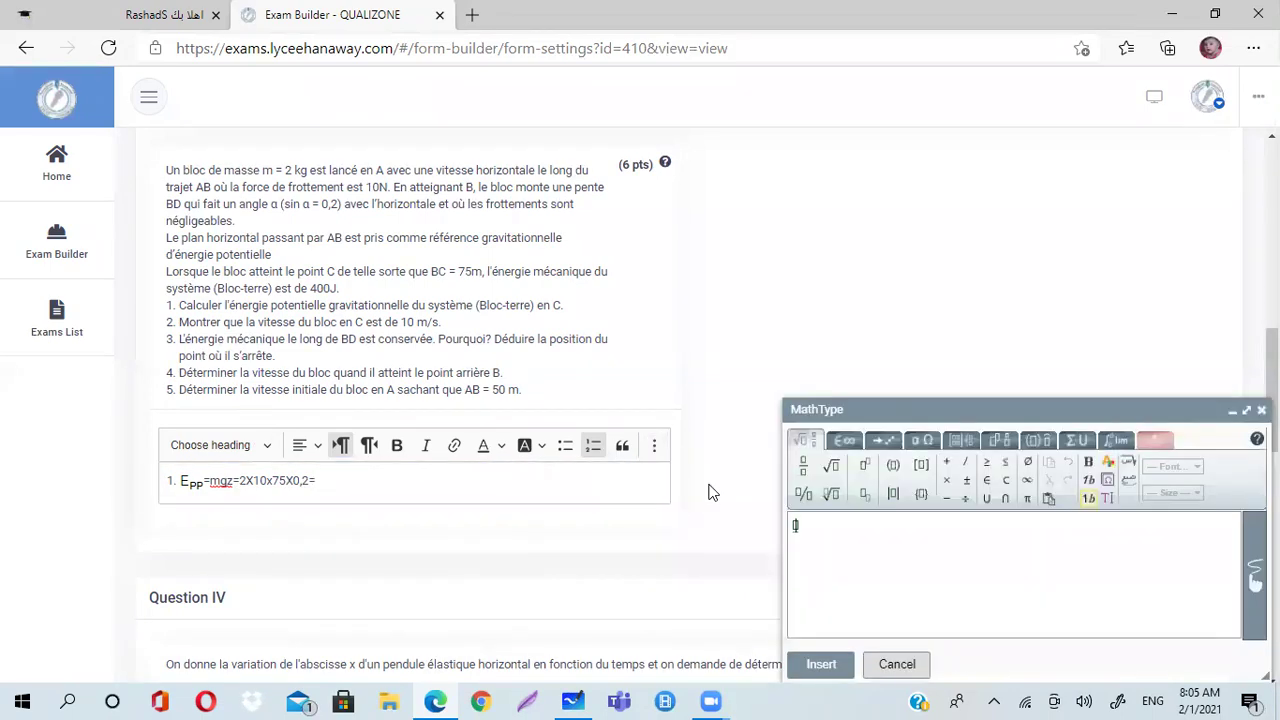
left_click(1255, 576)
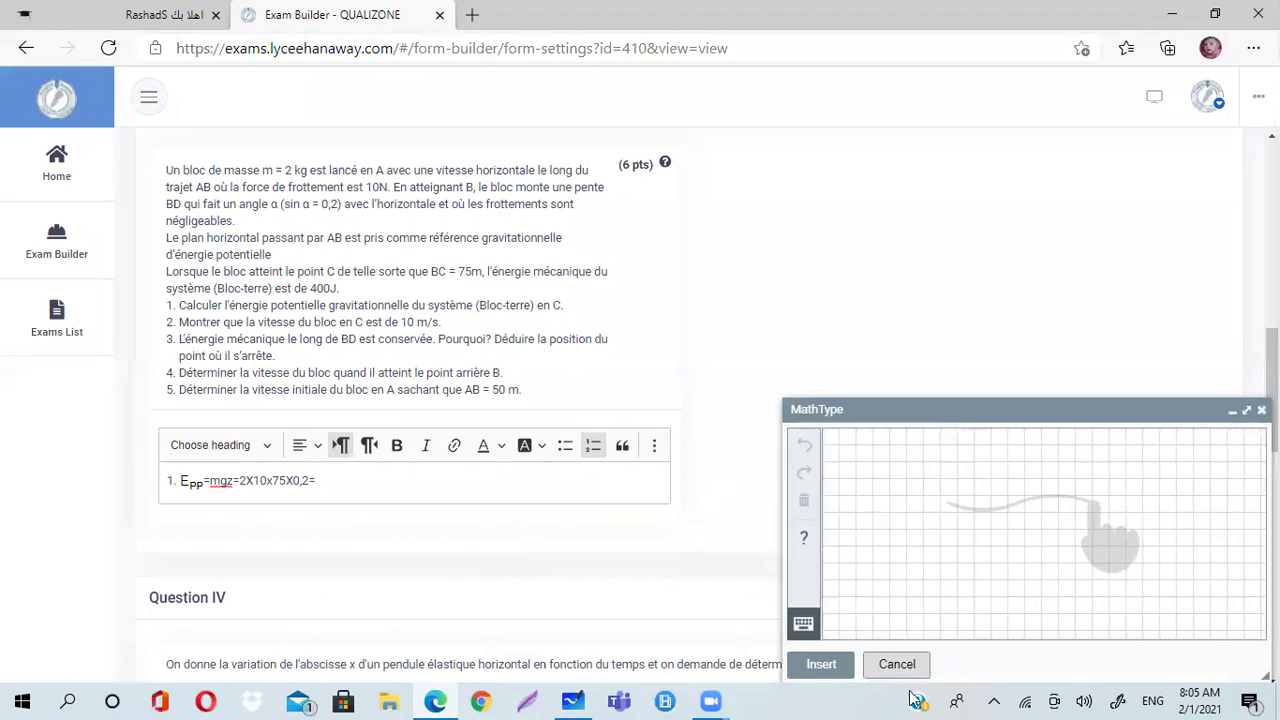
mouse_move(455, 698)
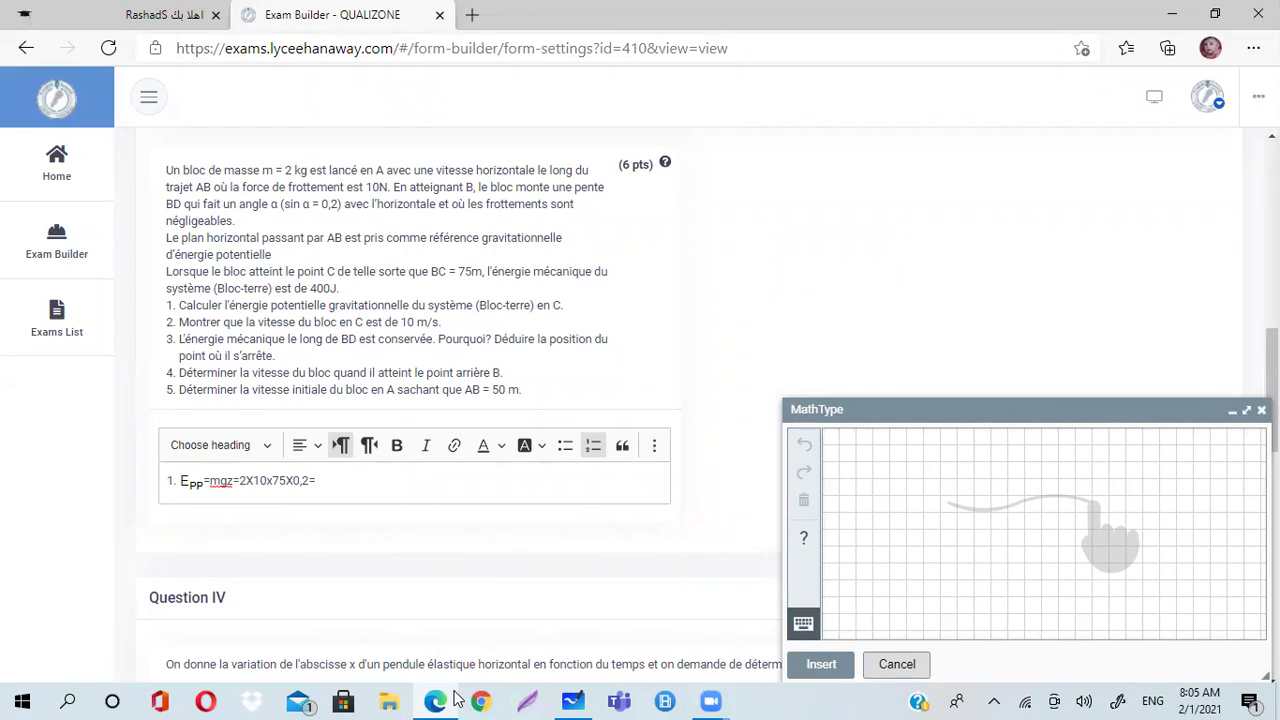
mouse_move(916, 459)
left_mouse_down()
mouse_move(900, 478)
mouse_move(916, 483)
mouse_move(912, 470)
left_mouse_up()
mouse_move(919, 476)
left_mouse_down()
mouse_move(929, 491)
mouse_move(964, 462)
mouse_move(1028, 476)
mouse_move(1052, 461)
mouse_move(1064, 488)
mouse_move(1094, 478)
left_mouse_up()
mouse_move(1093, 458)
left_mouse_down()
mouse_move(1080, 478)
mouse_move(1119, 479)
mouse_move(1118, 467)
left_mouse_up()
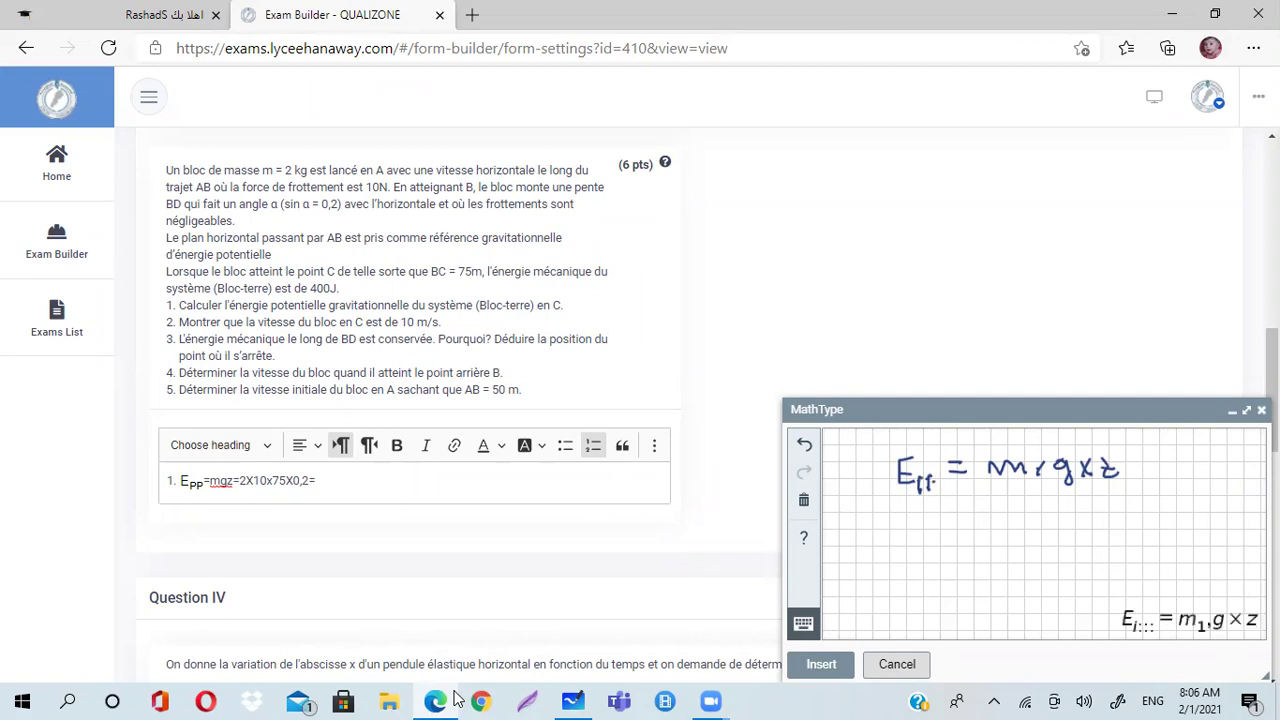
left_click_drag(1033, 465, 1045, 476)
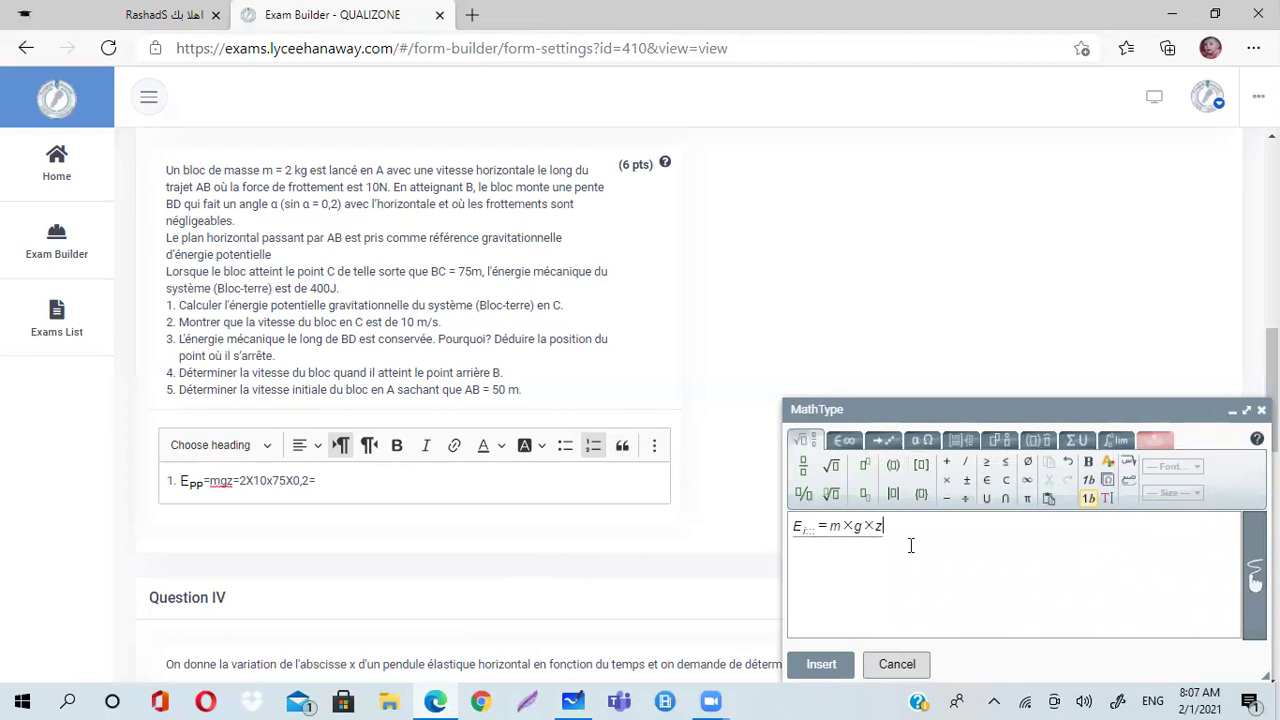
left_click(897, 664)
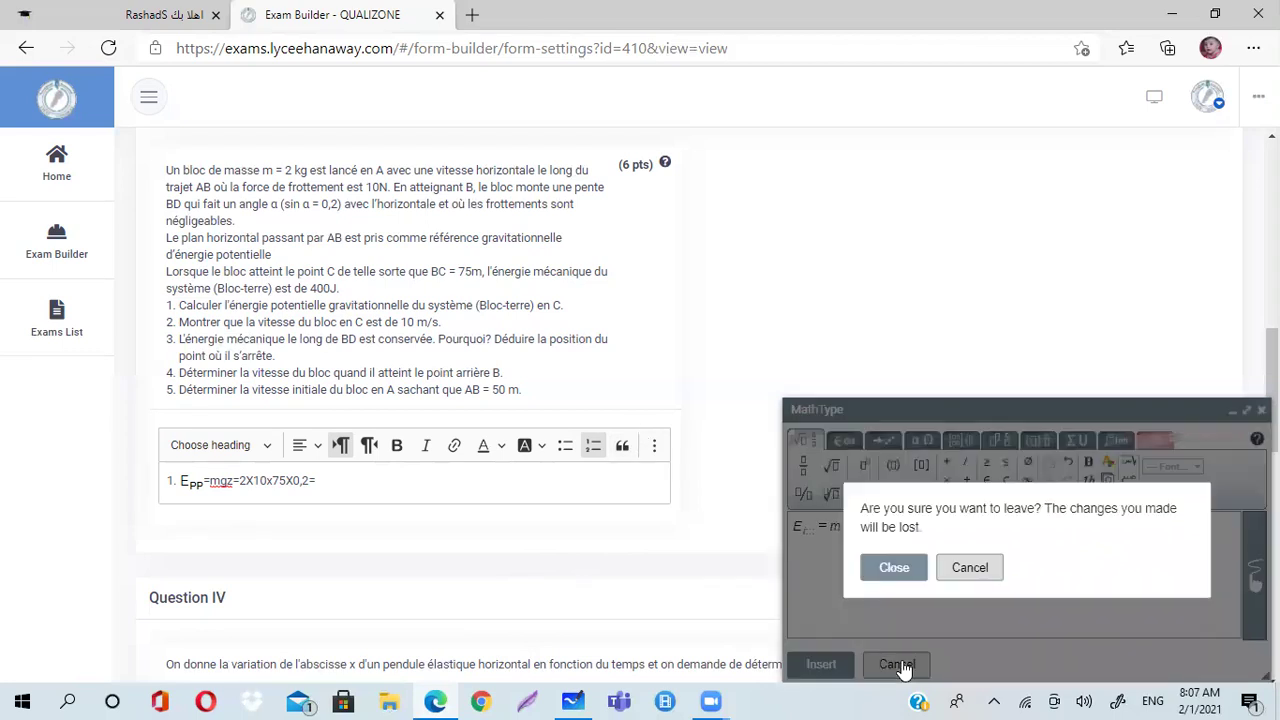
left_click(884, 572)
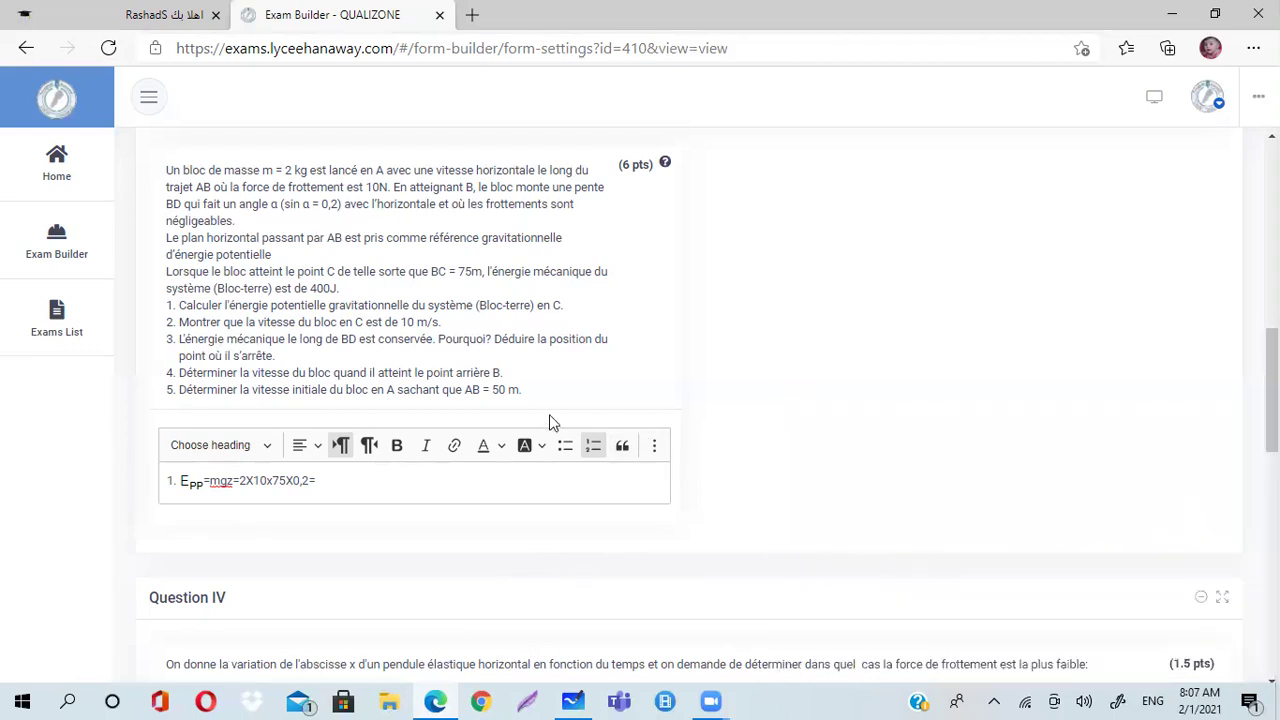
- Complete the first item with the result "300j" and start a second numbered item
left_click(335, 477)
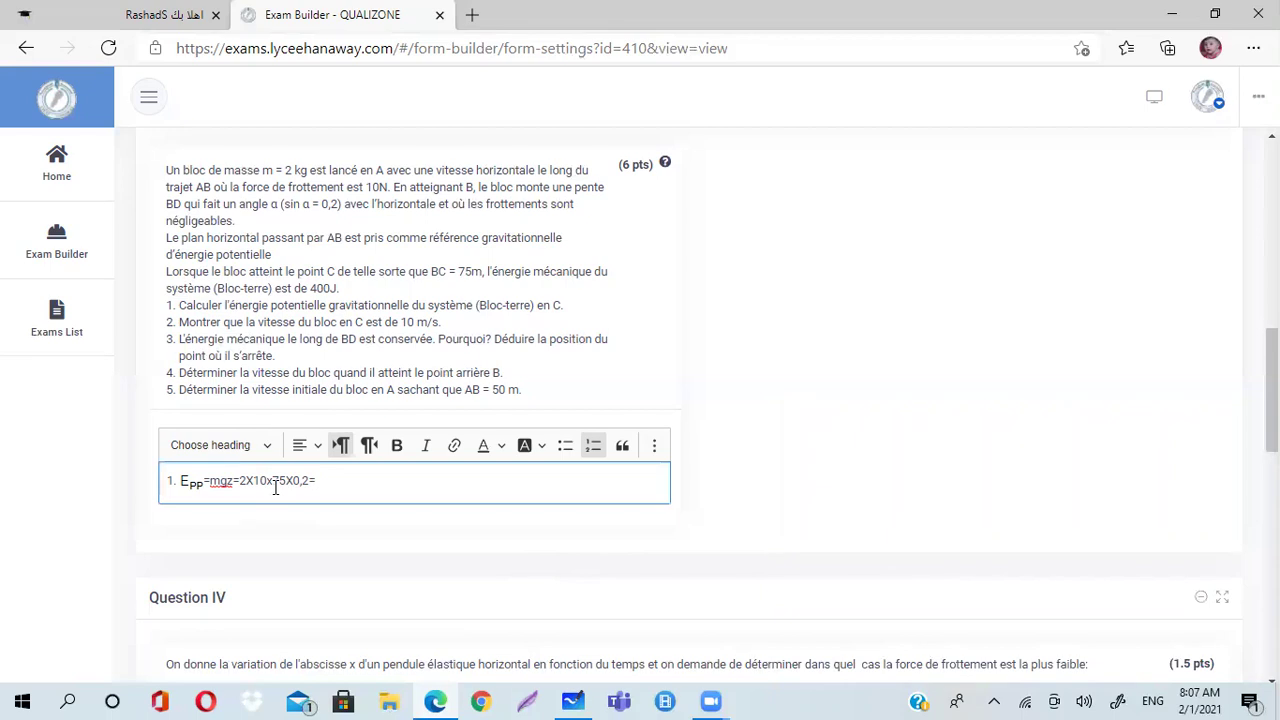
type("300J")
key("Return")
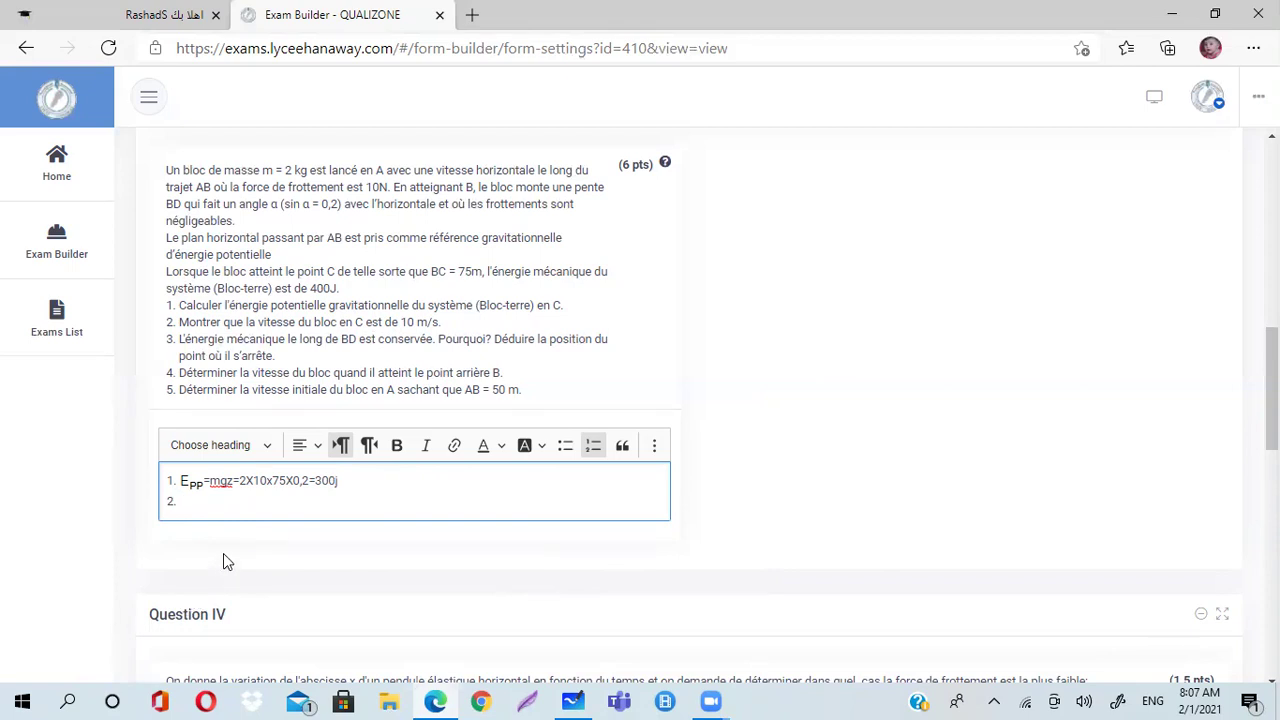
- Write "Emc =Em-Epp=400-300=100j, Ec=" as the second numbered item of the Question III answer
type("E")
type("m")
type(" =")
type("c")
type("t")
key("BackSpace")
key("BackSpace")
type("=")
left_click(200, 503)
type("c")
left_click(214, 503)
type("Em-Epp=")
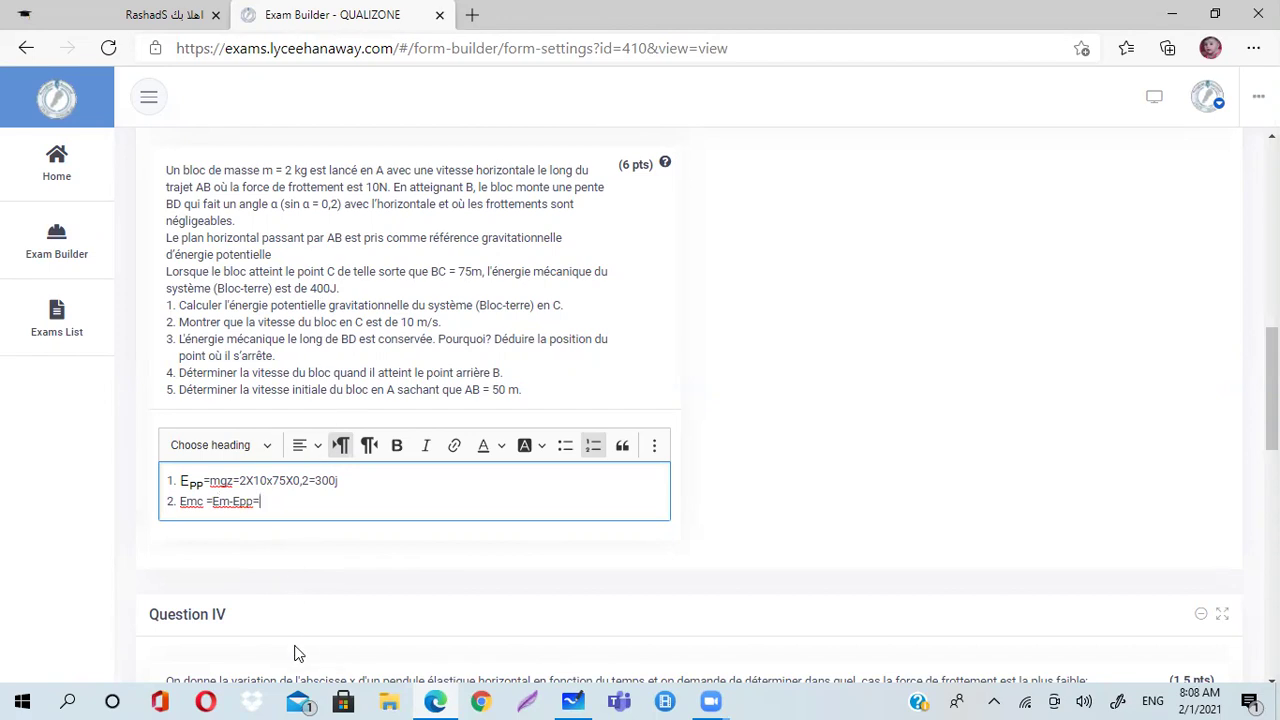
type("400-300=100j,")
type("Ec=")
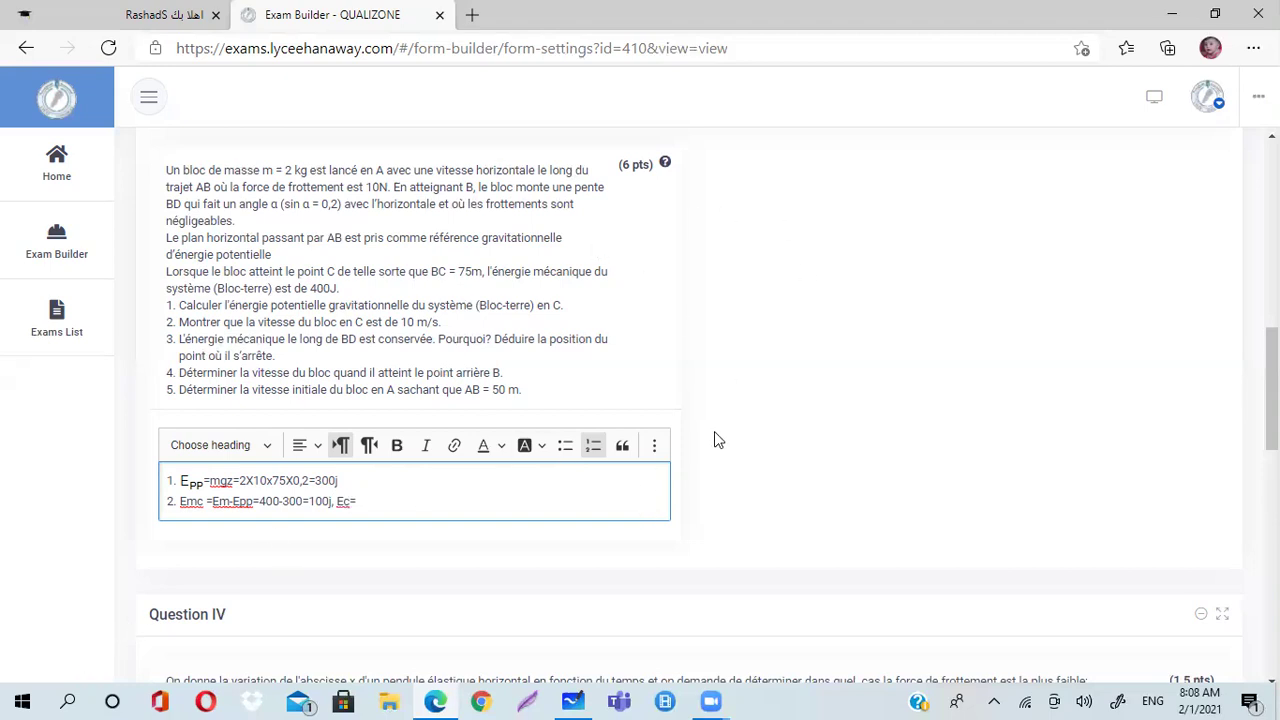
- Handwrite the MathType equation ½mv², redoing the 2 in the denominator, and insert it after "Ec=" in the second item
left_click(655, 447)
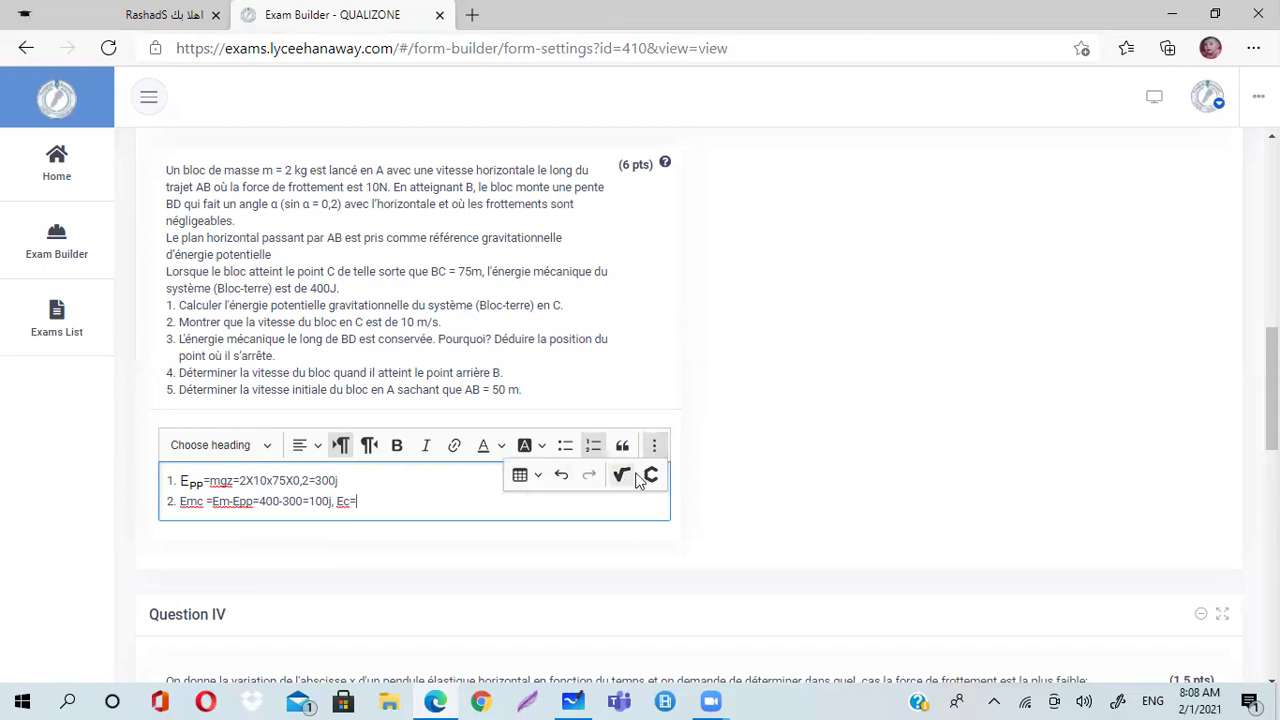
left_click(621, 477)
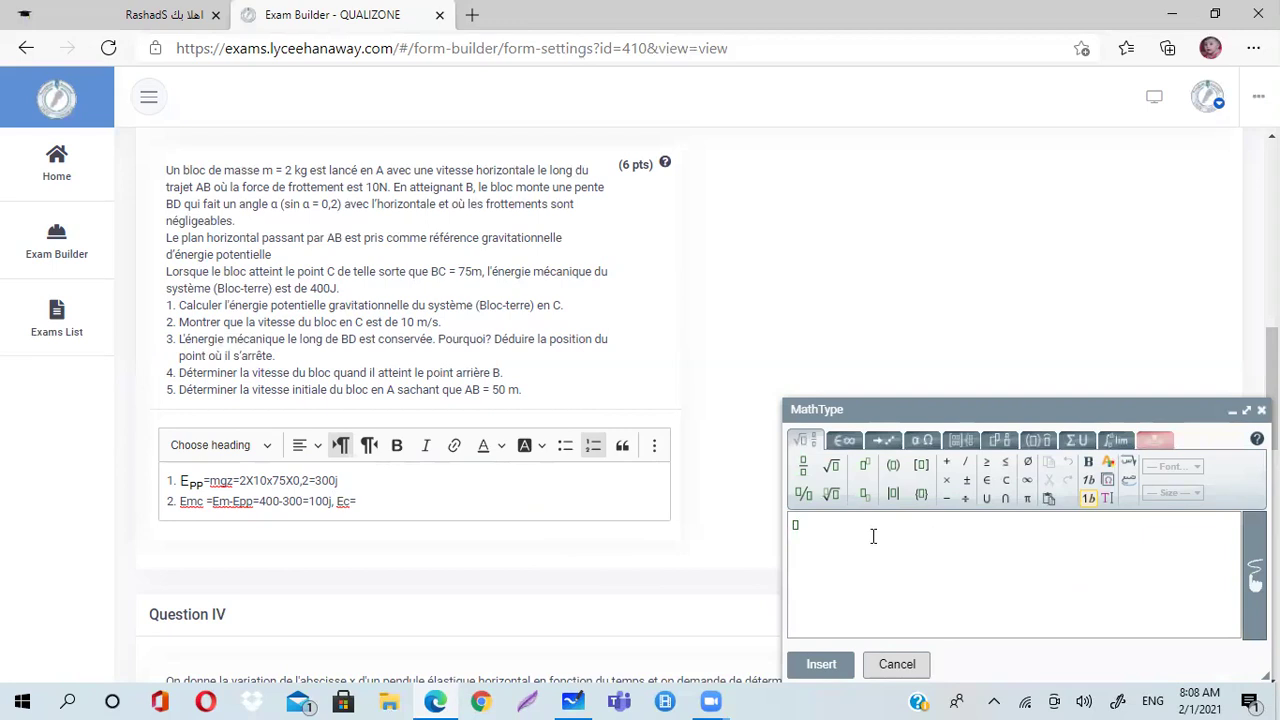
left_click(1255, 575)
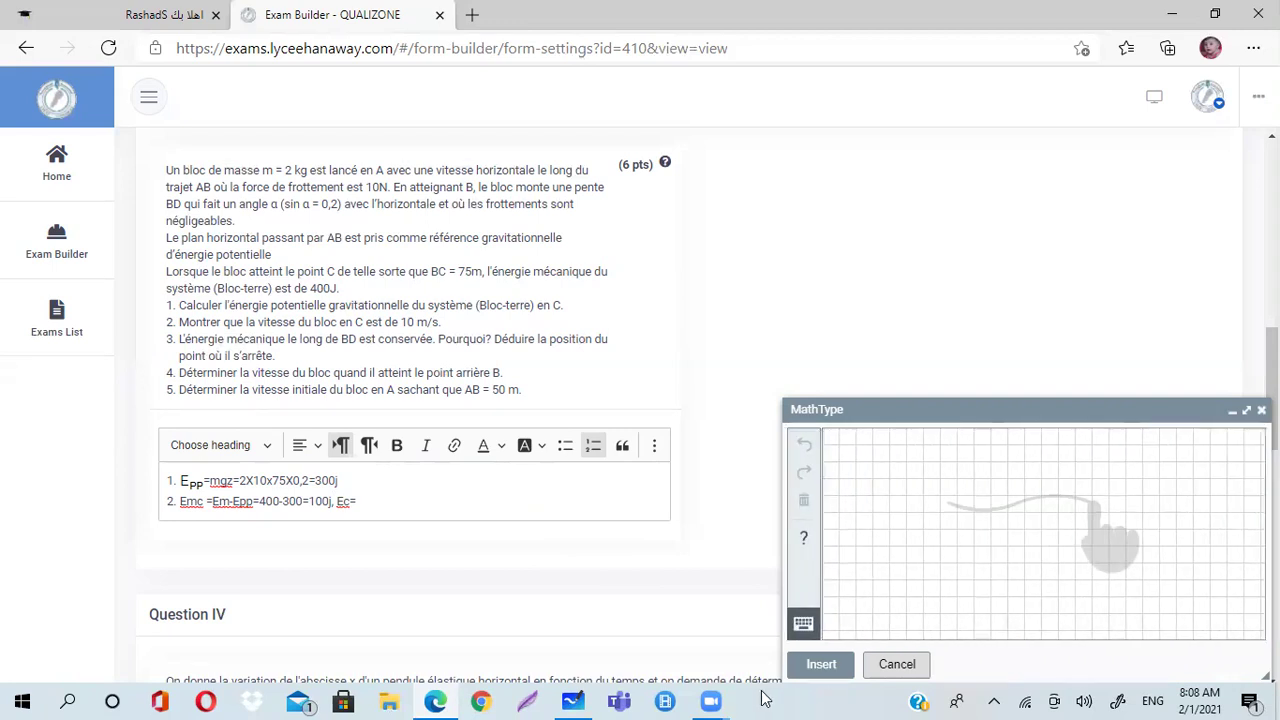
mouse_move(693, 698)
mouse_move(929, 447)
left_mouse_down()
mouse_move(935, 492)
mouse_move(920, 497)
left_mouse_up()
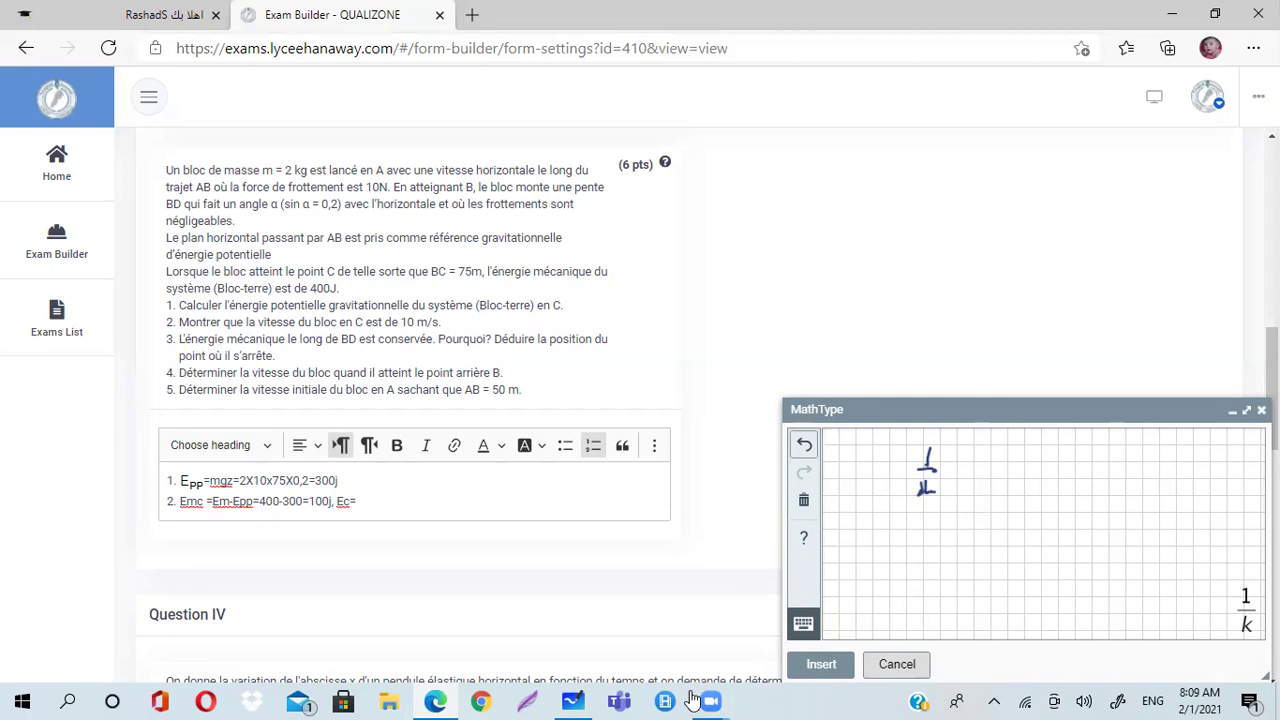
left_click(804, 444)
left_click(804, 444)
left_click(923, 480)
mouse_move(920, 483)
left_mouse_down()
mouse_move(931, 488)
mouse_move(920, 497)
mouse_move(934, 496)
mouse_move(949, 476)
mouse_move(983, 474)
mouse_move(990, 452)
mouse_move(1005, 460)
left_mouse_up()
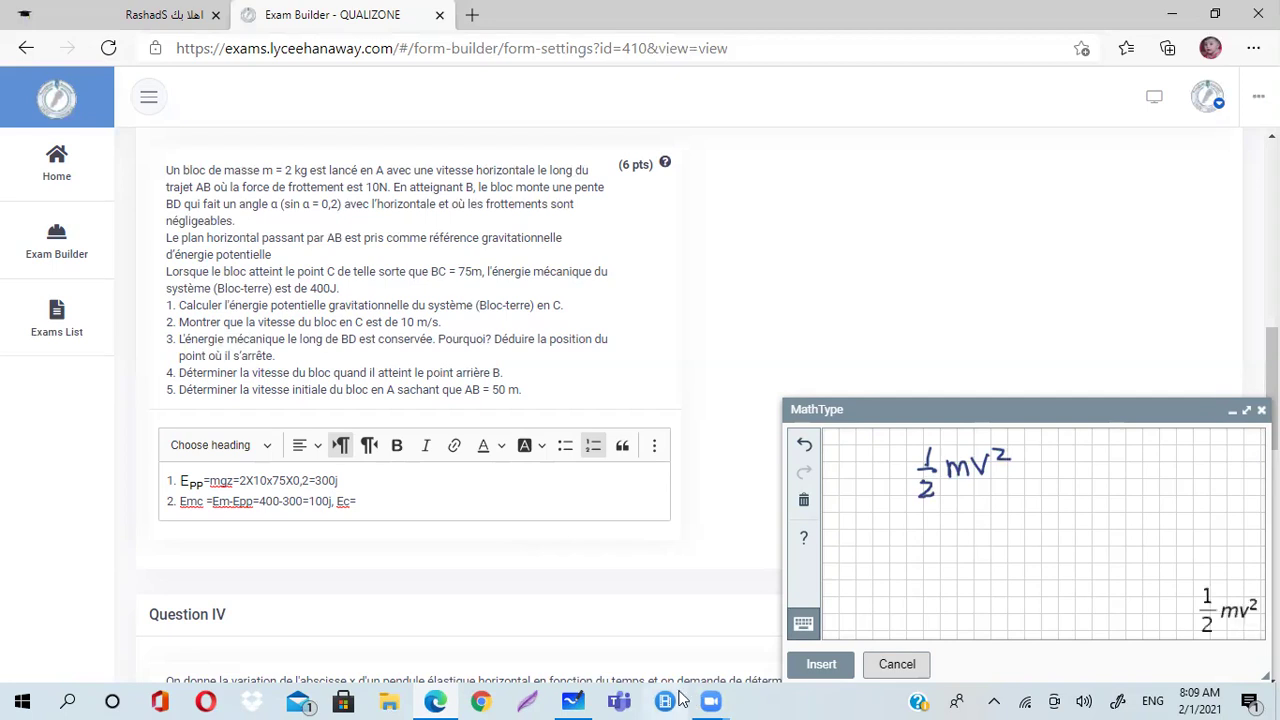
left_click(820, 665)
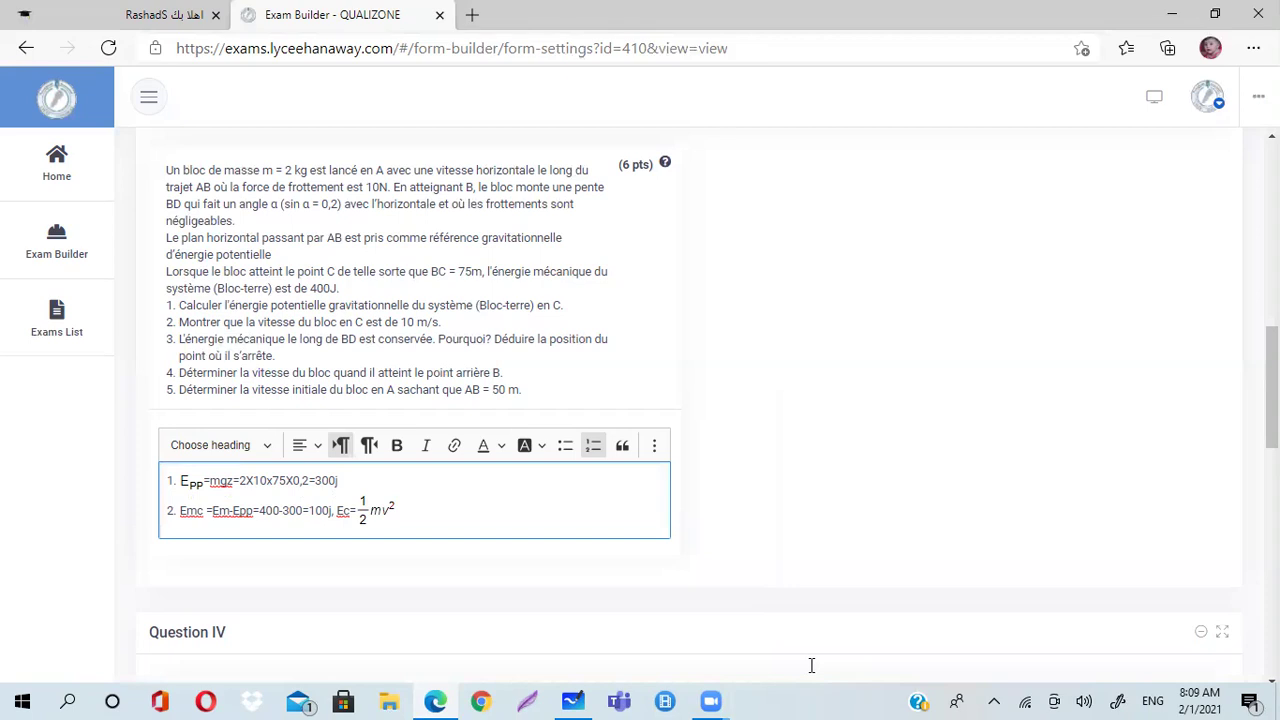
- Look through the table size grid, ChemType's Greek symbols and the MathType editor, closing them without inserting anything
type("=")
key("BackSpace")
left_click(653, 446)
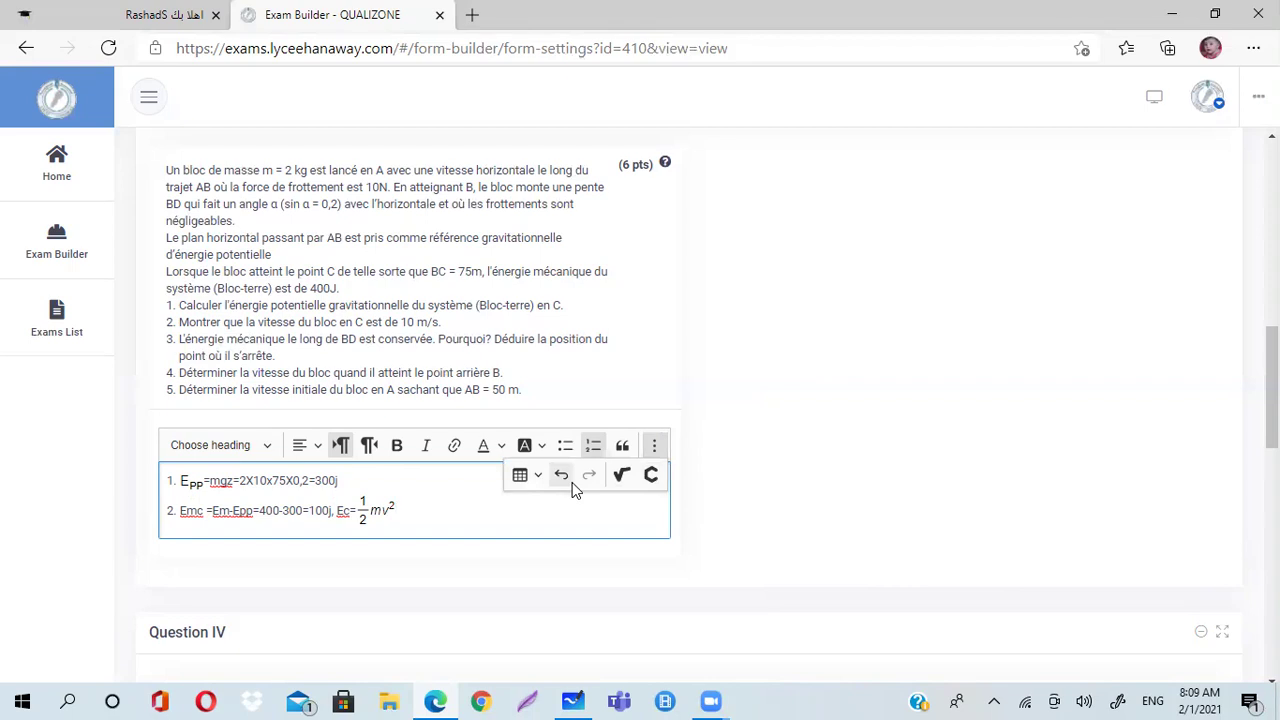
left_click(519, 484)
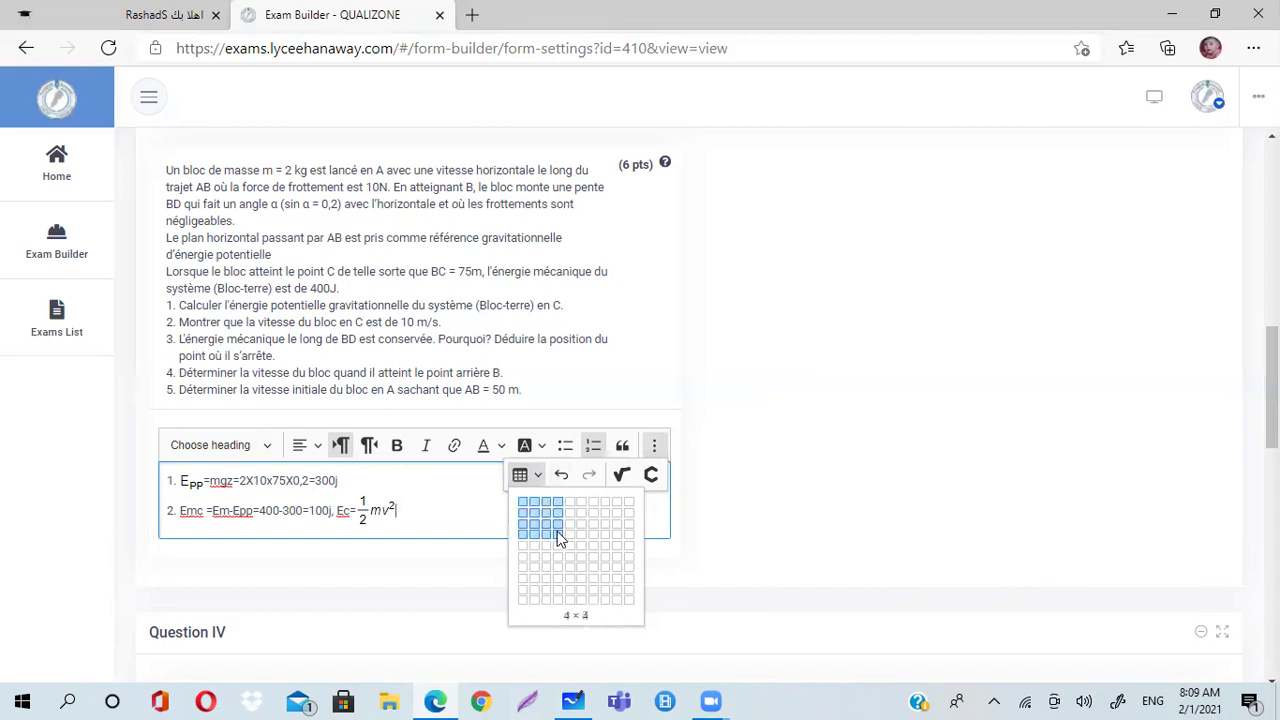
left_click(486, 502)
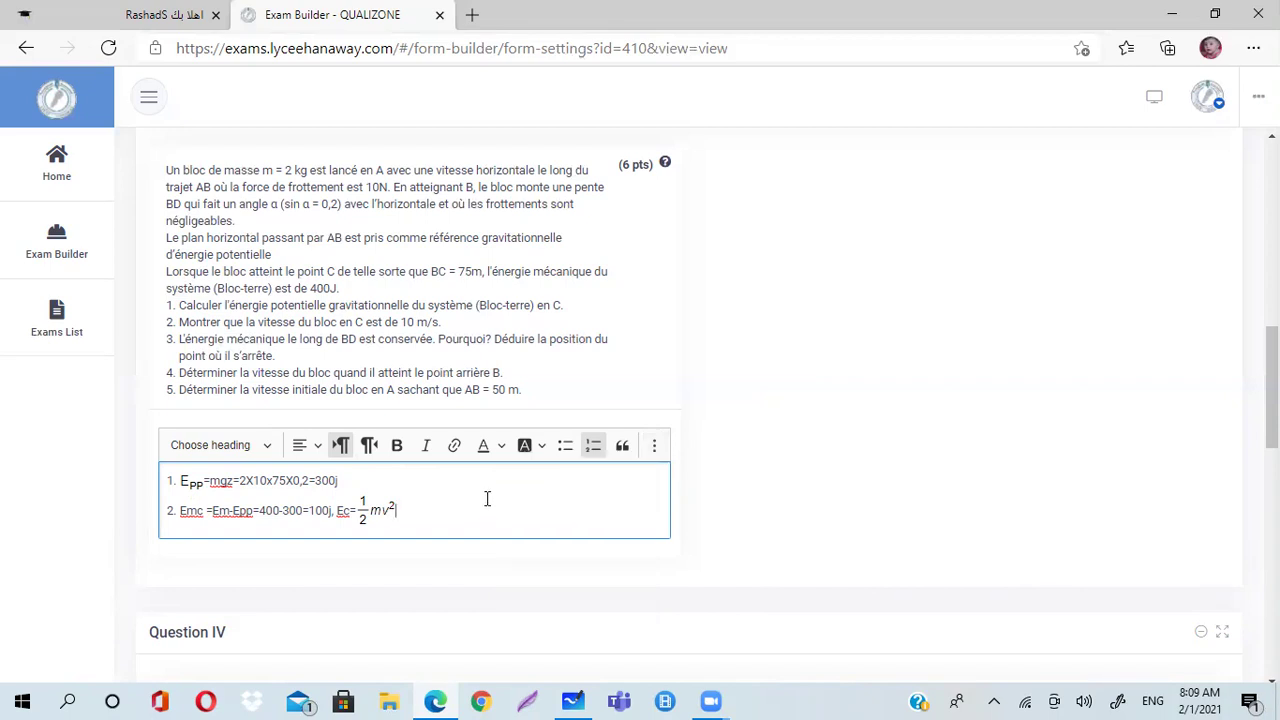
left_click(654, 452)
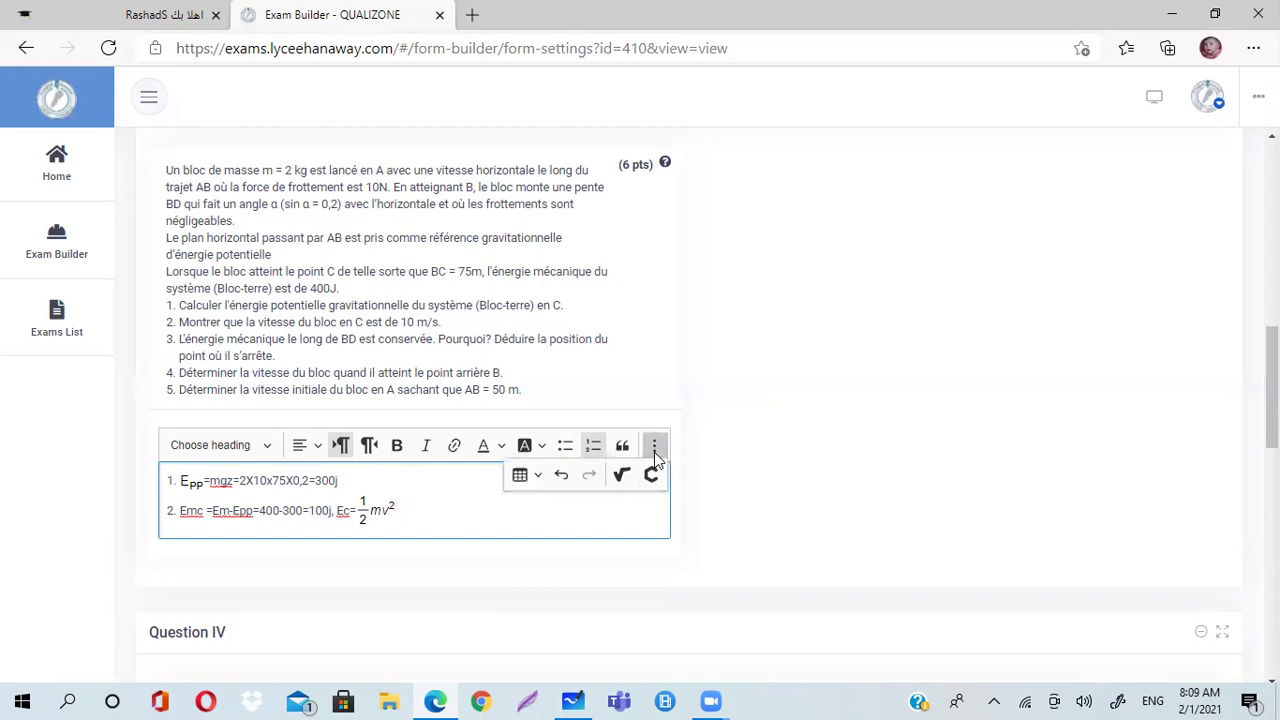
left_click(651, 476)
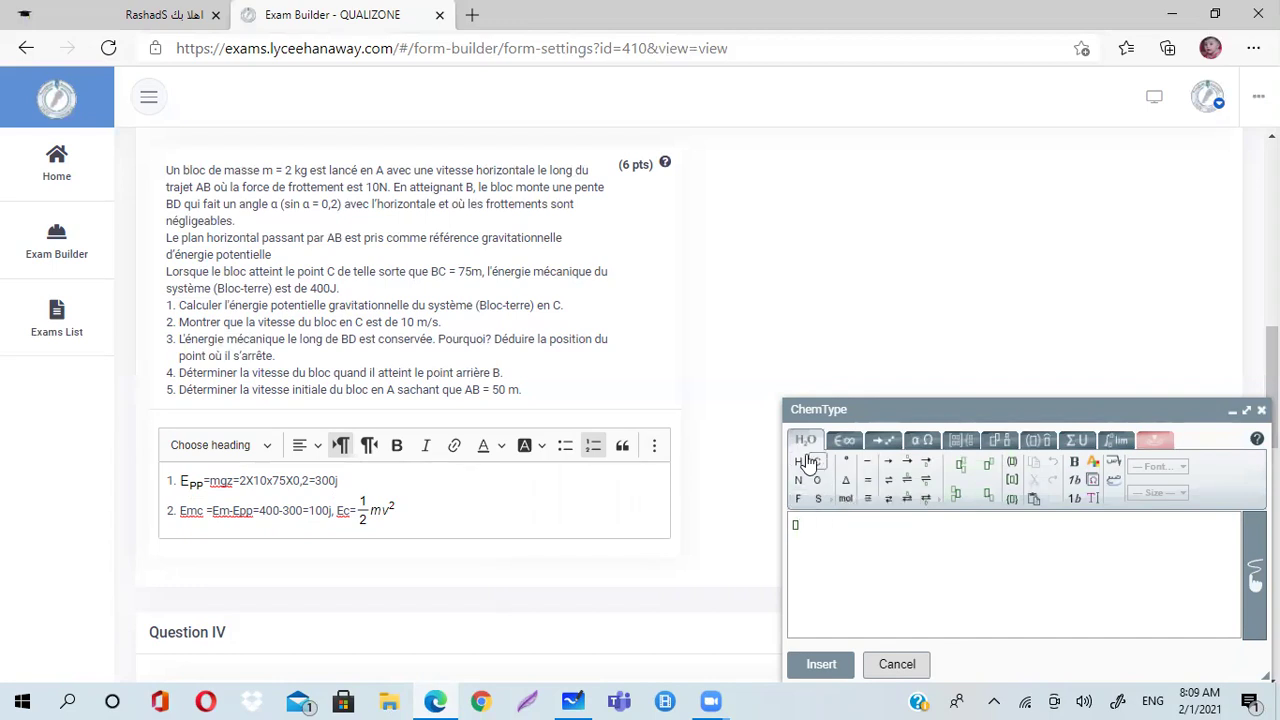
left_click(922, 440)
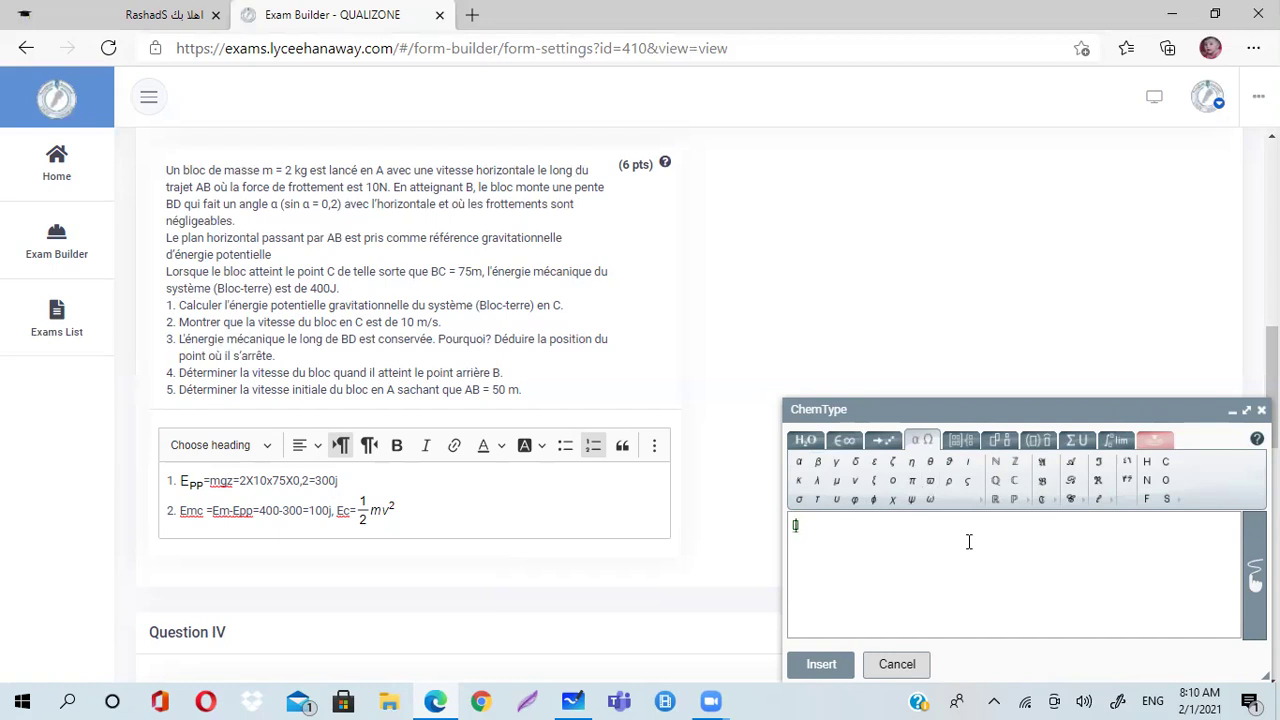
left_click(654, 448)
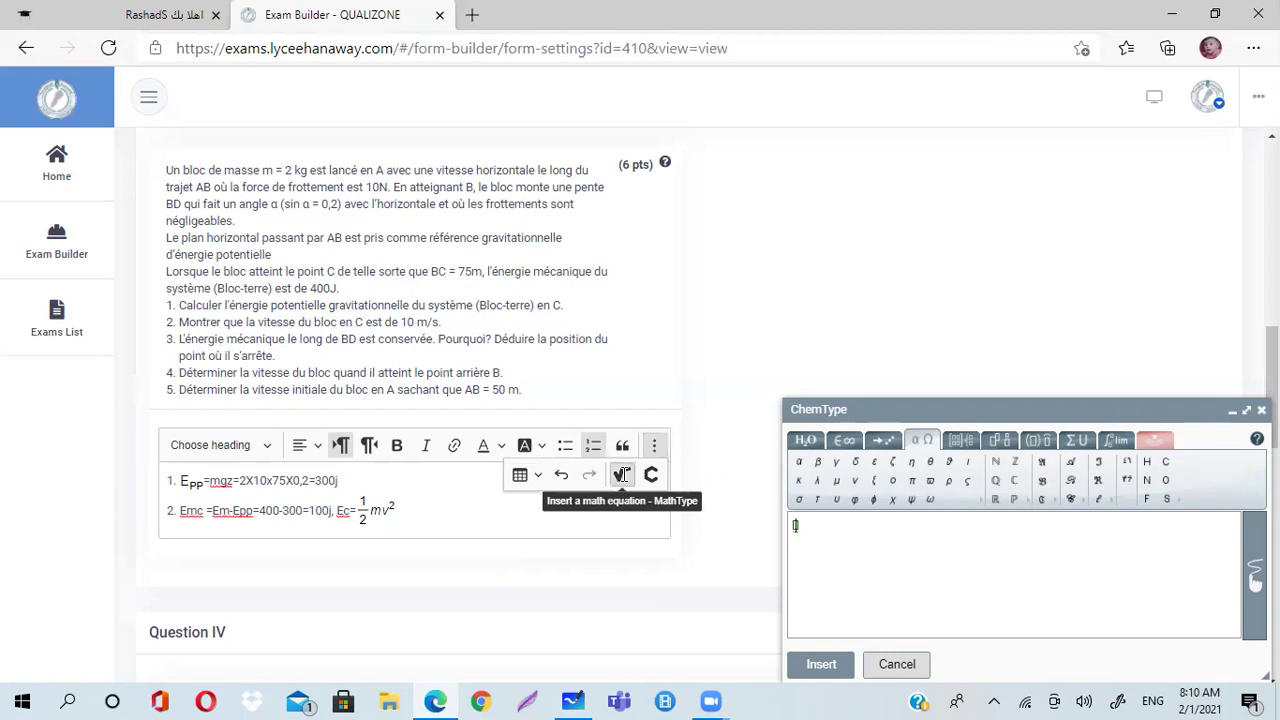
left_click(621, 476)
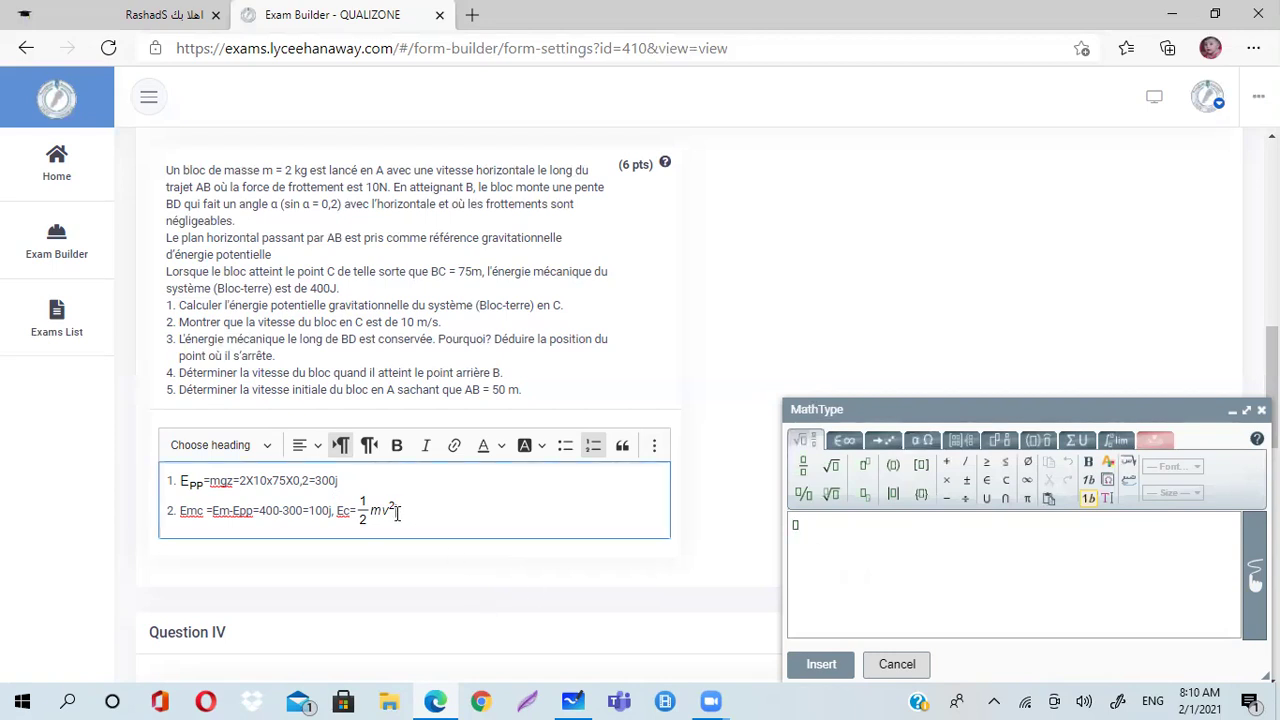
left_click(913, 666)
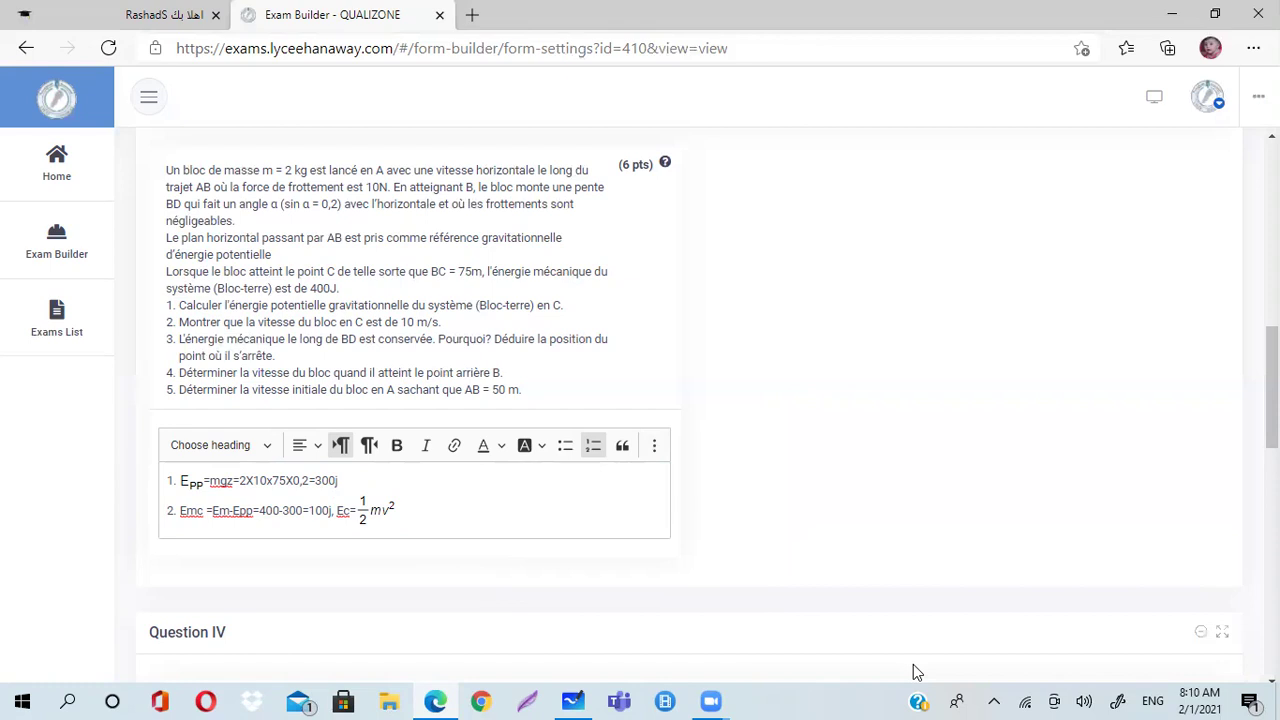
- Continue the second item after the ½mv² equation with "alors v="
left_click(404, 509)
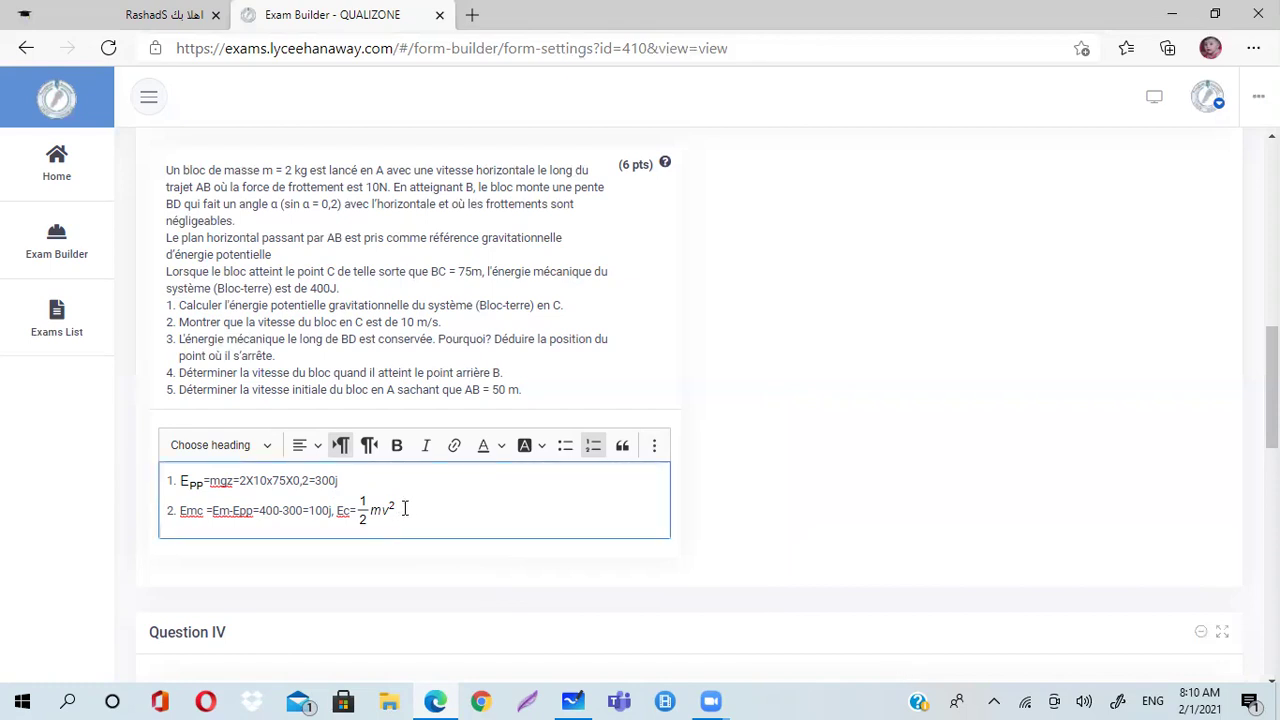
type("a")
type("b")
type("ors ")
type("v")
left_click(650, 448)
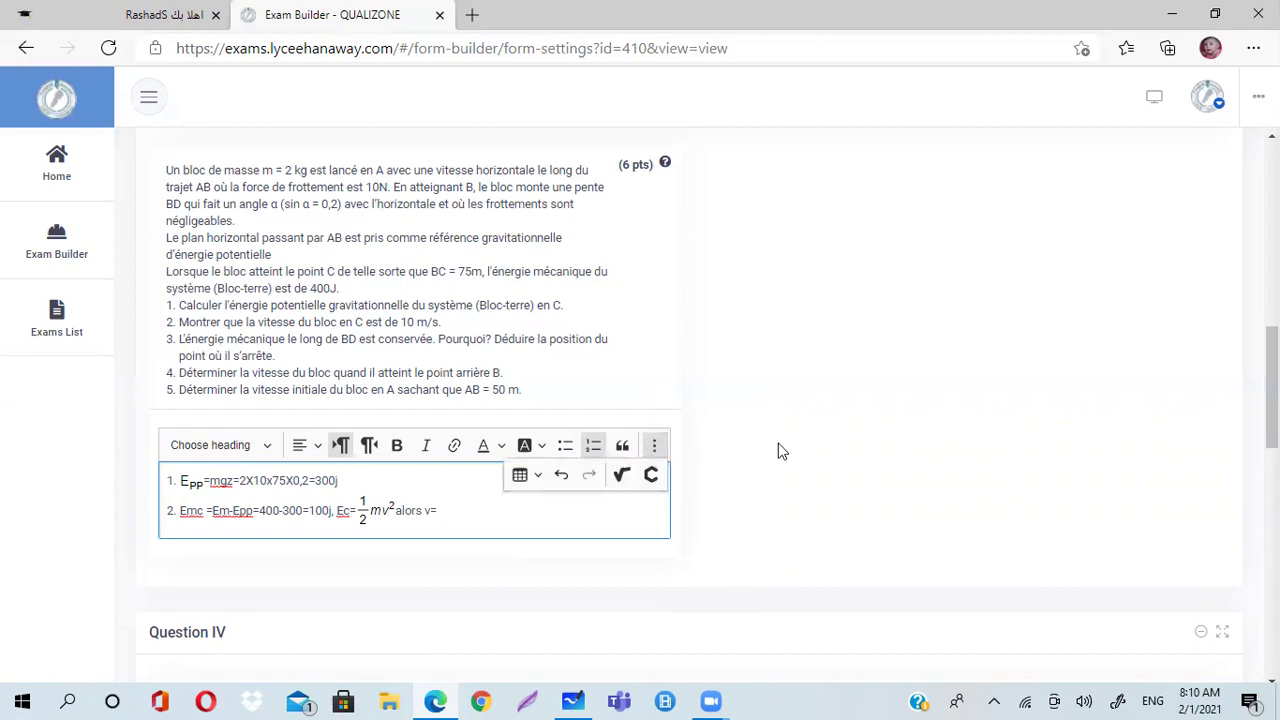
left_click(621, 475)
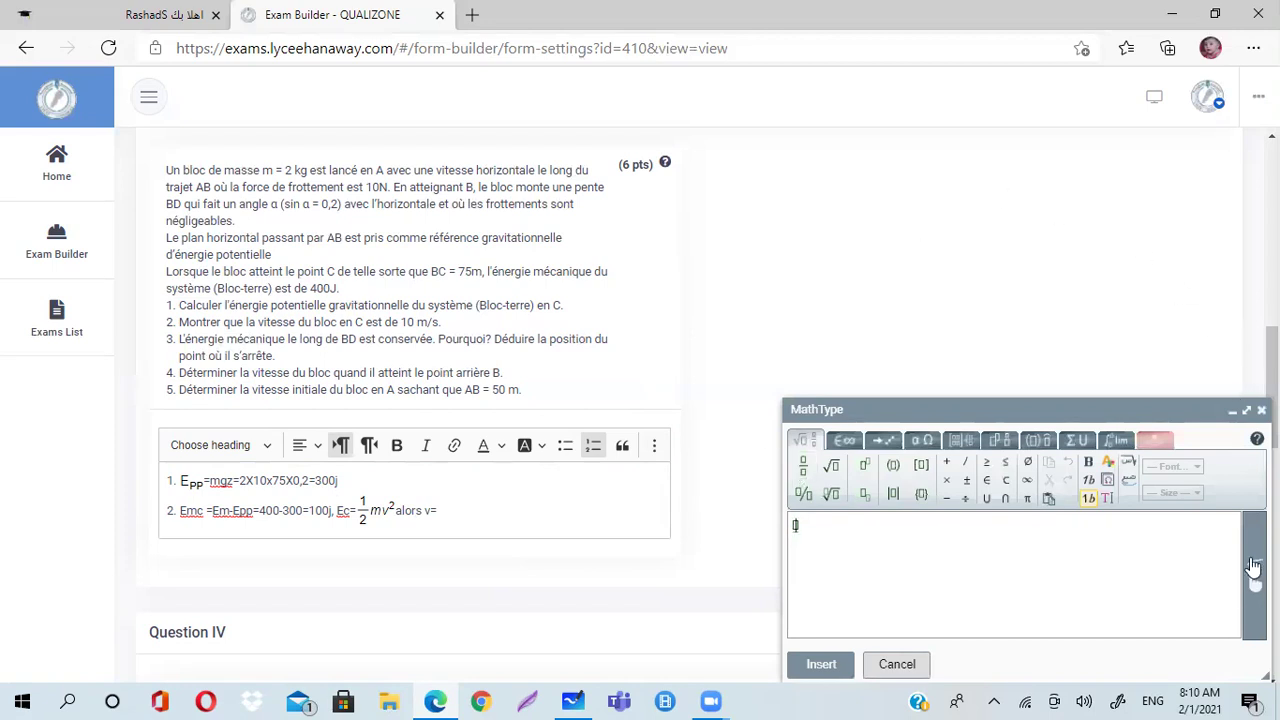
left_click(1254, 578)
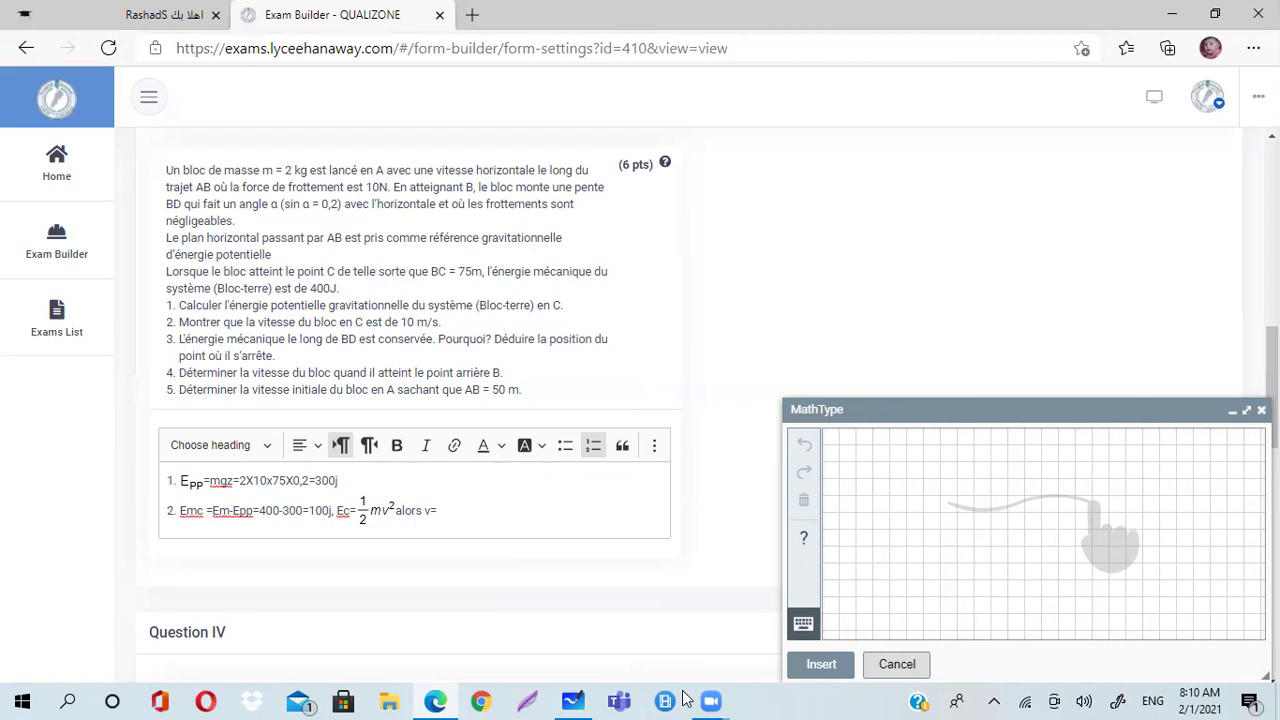
mouse_move(875, 478)
left_mouse_down()
mouse_move(884, 496)
mouse_move(885, 453)
mouse_move(962, 449)
mouse_move(913, 475)
left_mouse_up()
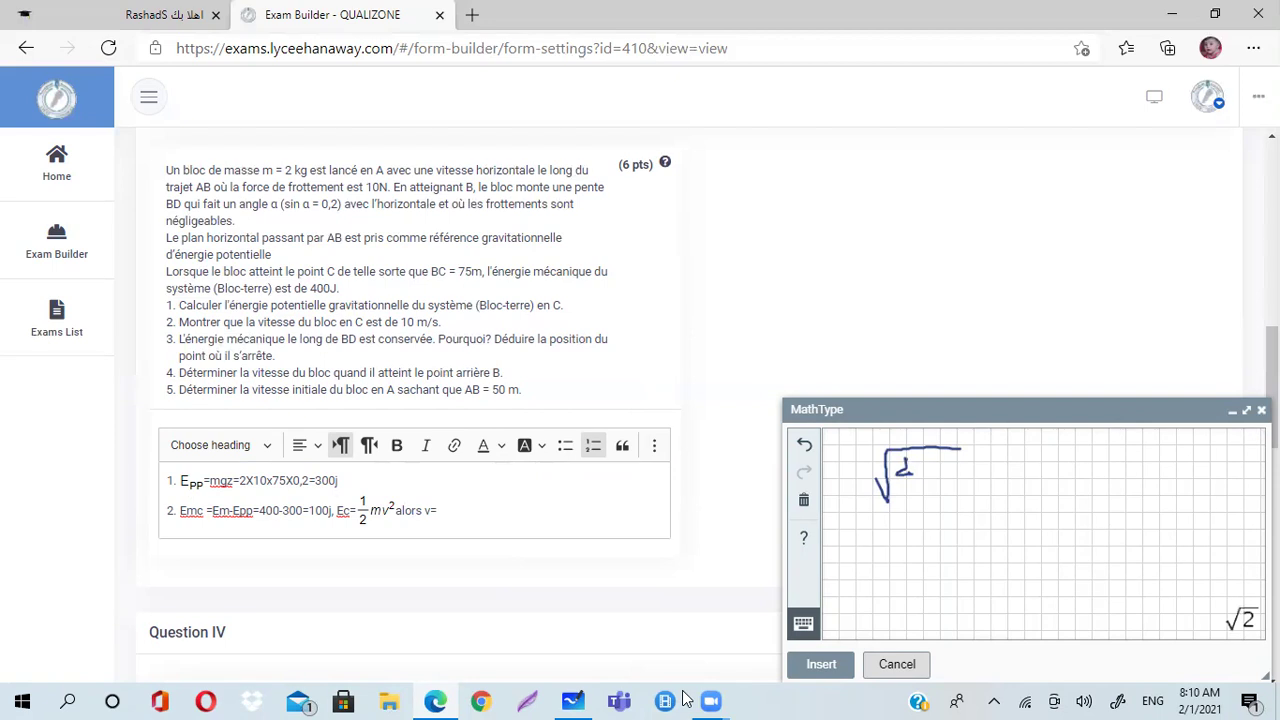
mouse_move(926, 457)
left_mouse_down()
mouse_move(918, 474)
mouse_move(942, 478)
left_mouse_up()
mouse_move(937, 470)
left_mouse_down()
mouse_move(954, 488)
mouse_move(920, 510)
mouse_move(954, 506)
left_mouse_up()
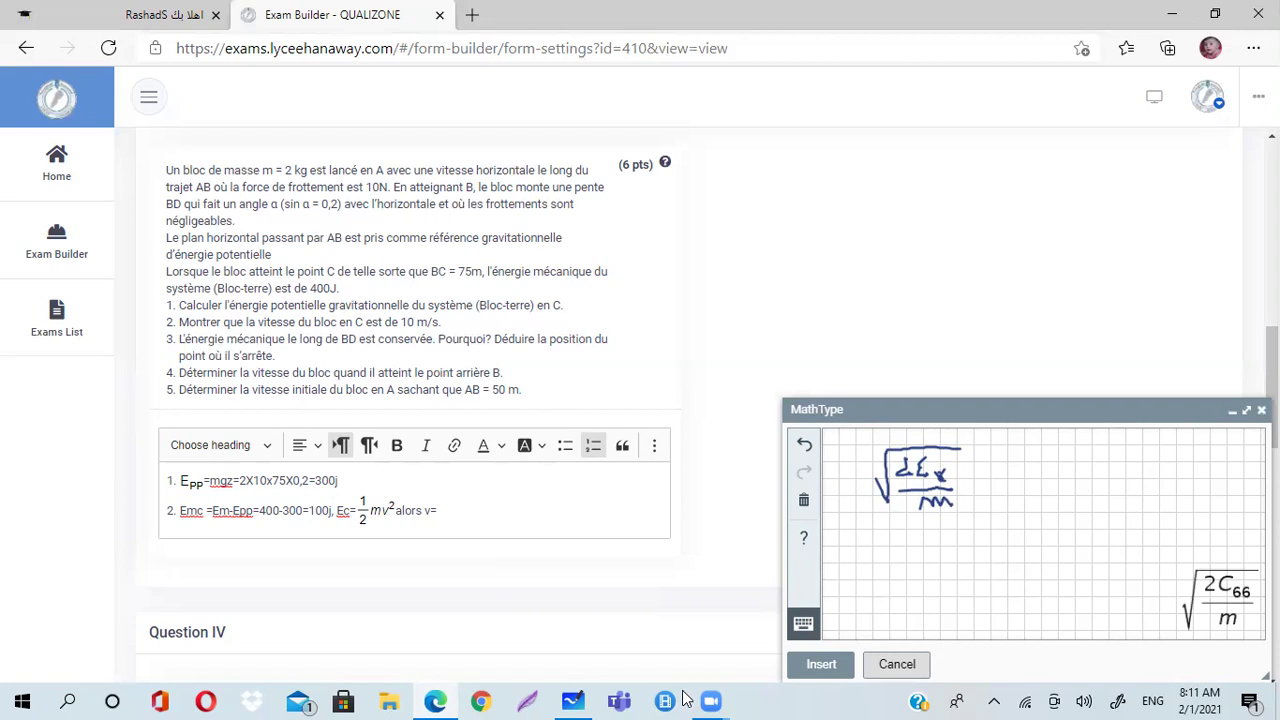
left_click(804, 444)
left_click(804, 444)
left_click(804, 444)
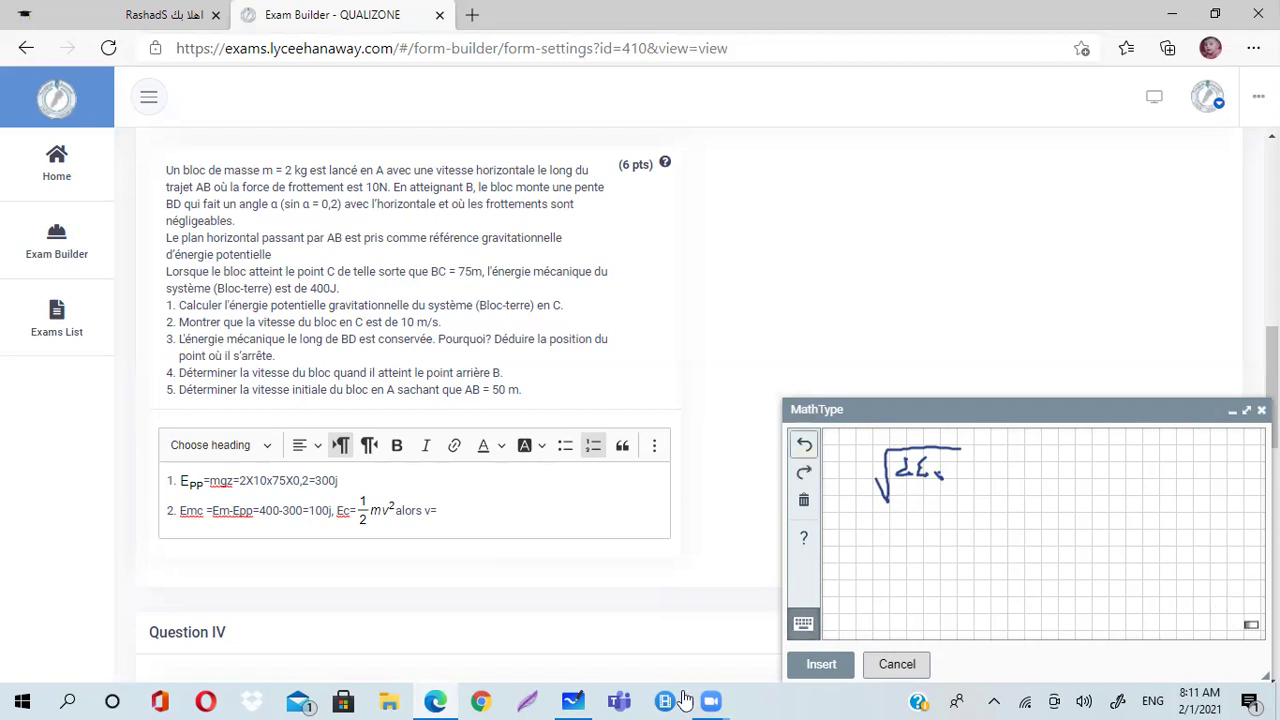
left_click(804, 444)
left_click_drag(934, 468, 930, 479)
mouse_move(934, 470)
left_mouse_down()
mouse_move(950, 468)
mouse_move(926, 496)
mouse_move(943, 500)
left_mouse_up()
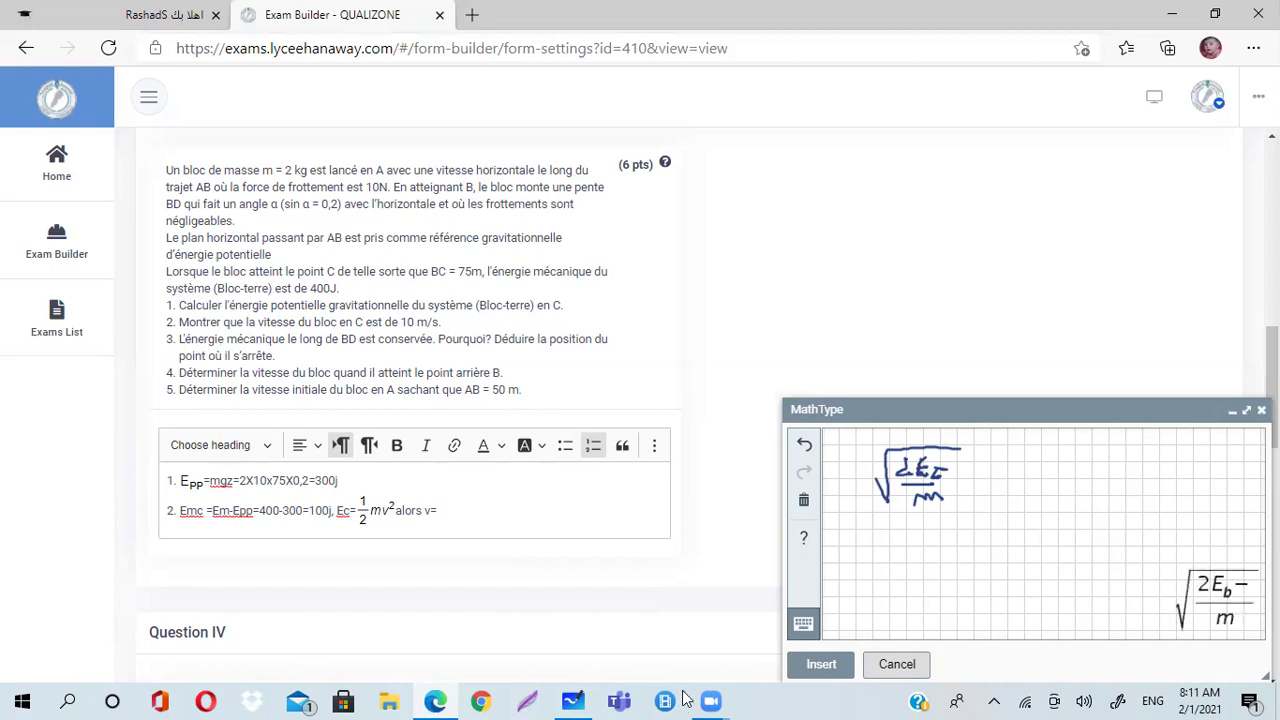
key("Tab")
key("Return")
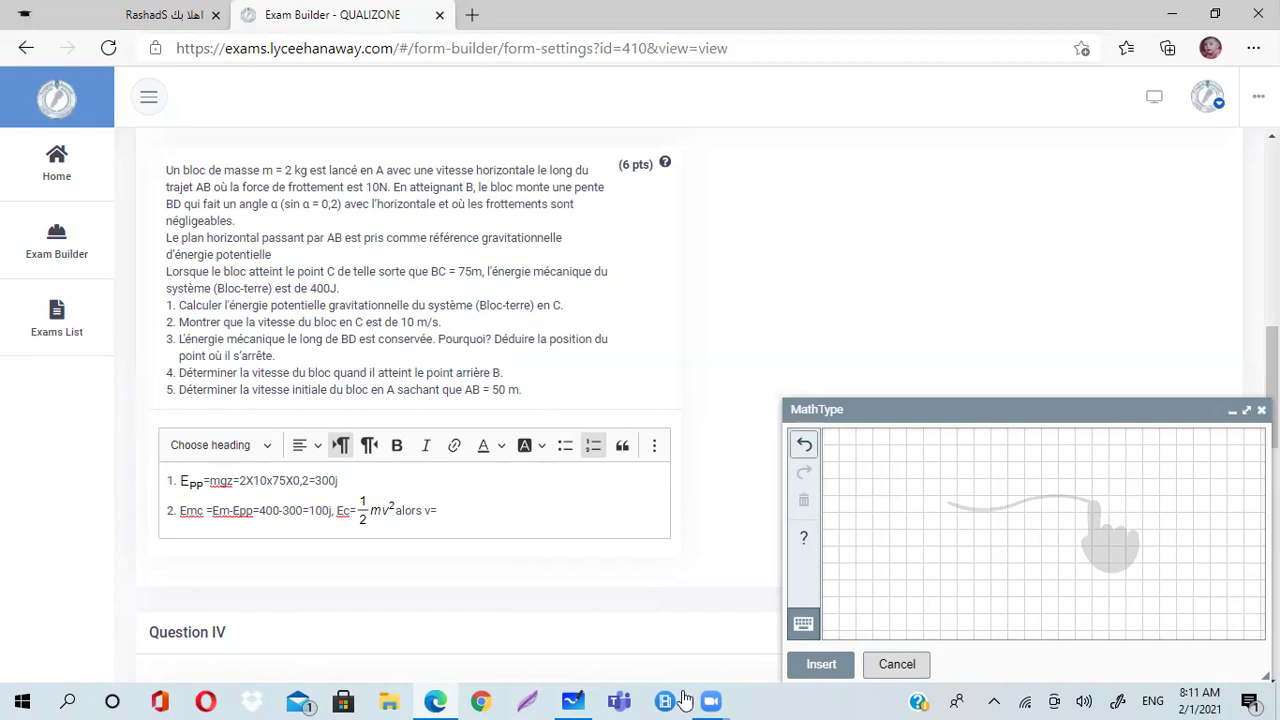
key("ctrl+y")
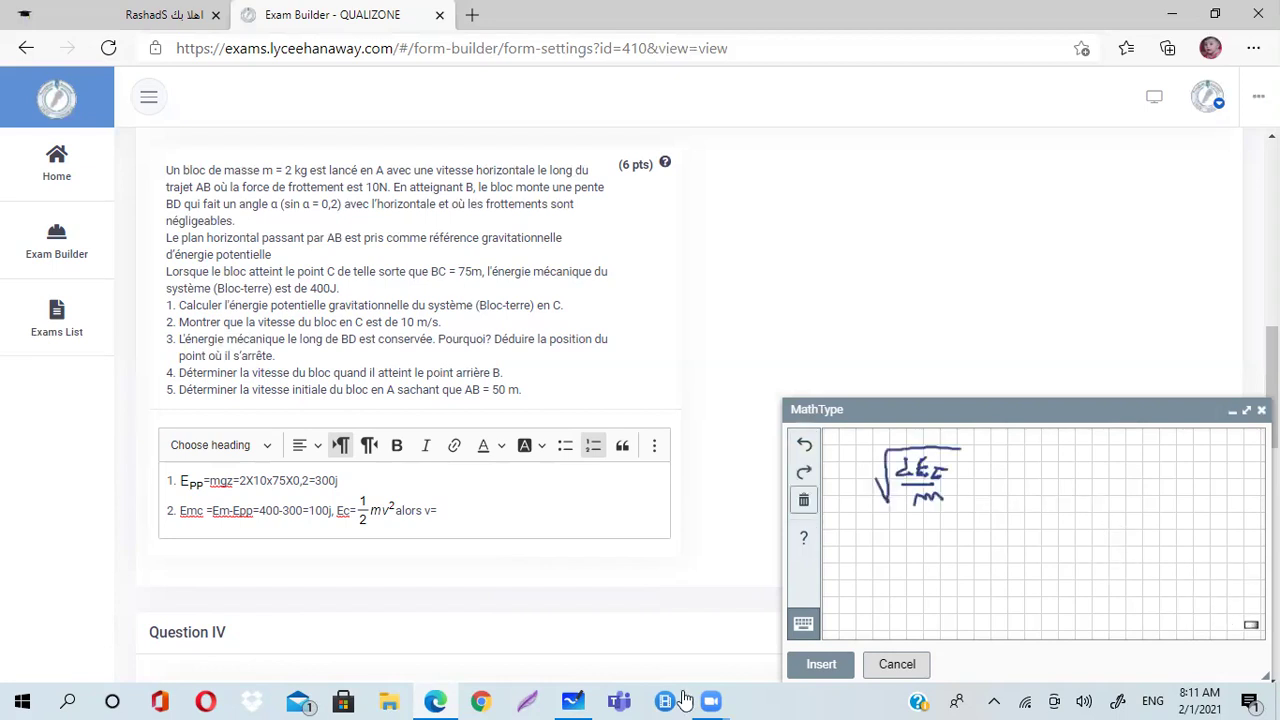
key("ctrl+z")
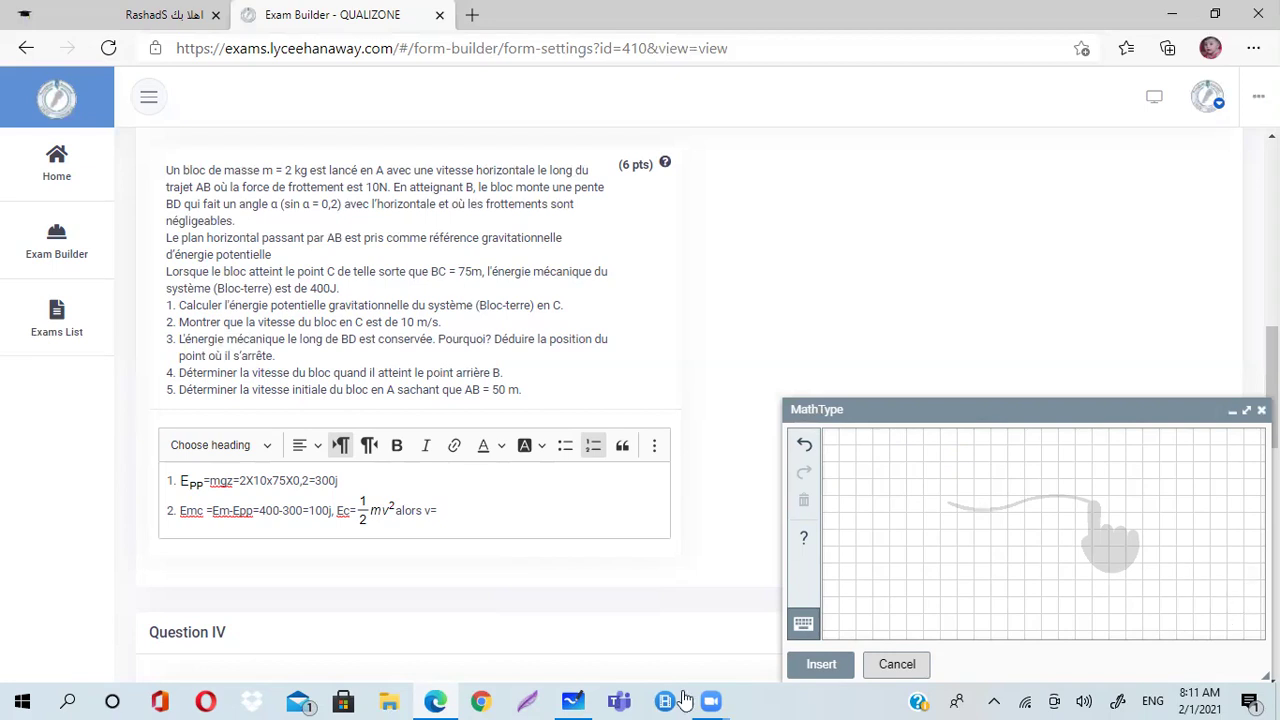
key("Escape")
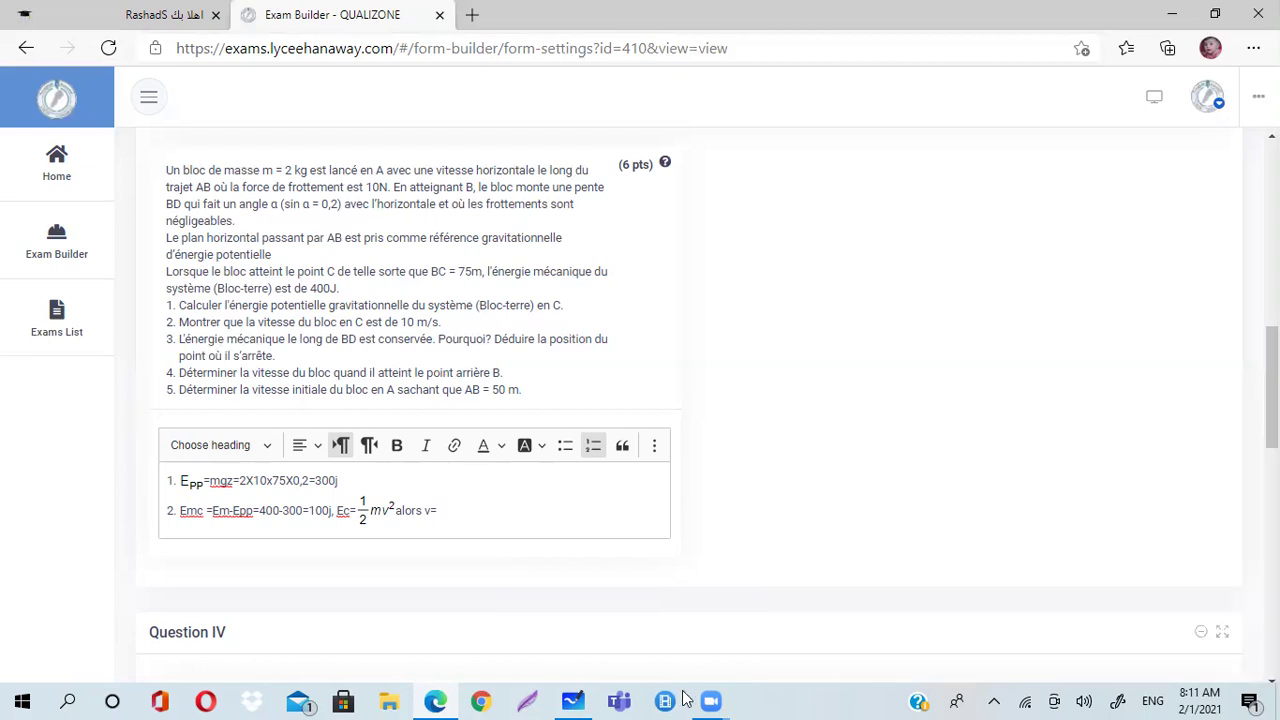
- Insert the MathType equation √(2Ec/m) after "v=" in the second item and continue the text with "=10m/"
key("Left")
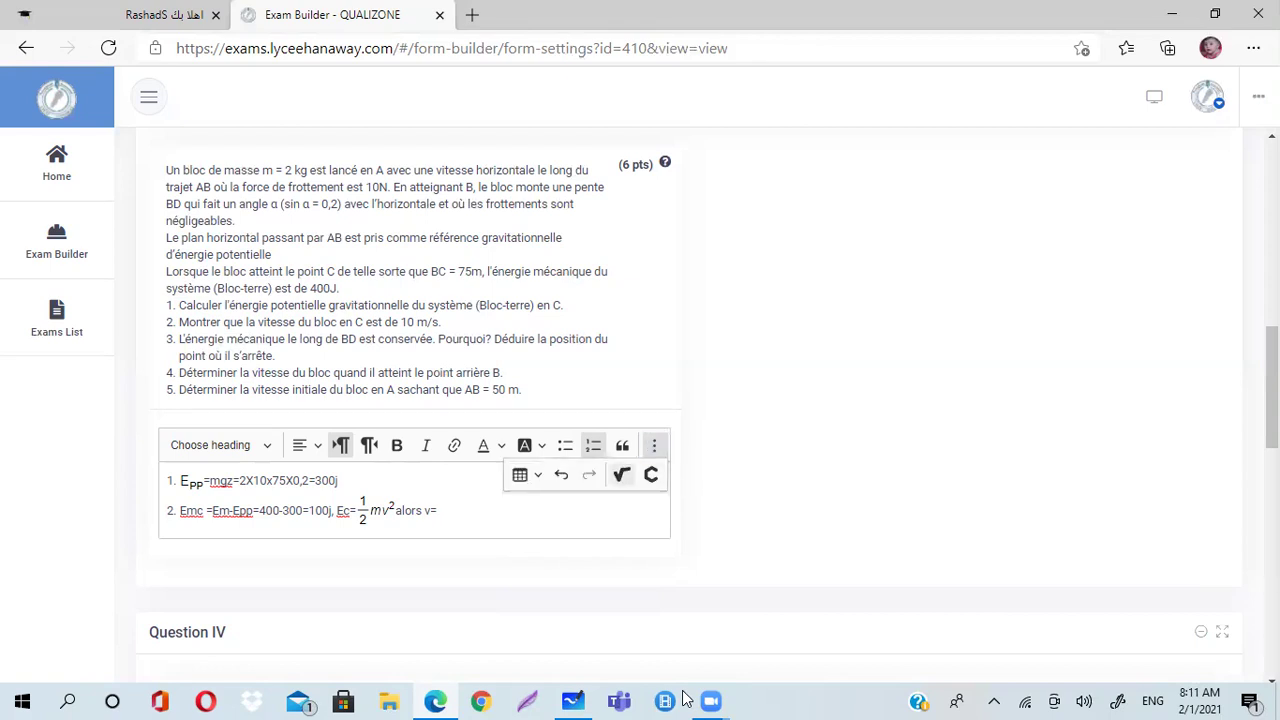
key("Return")
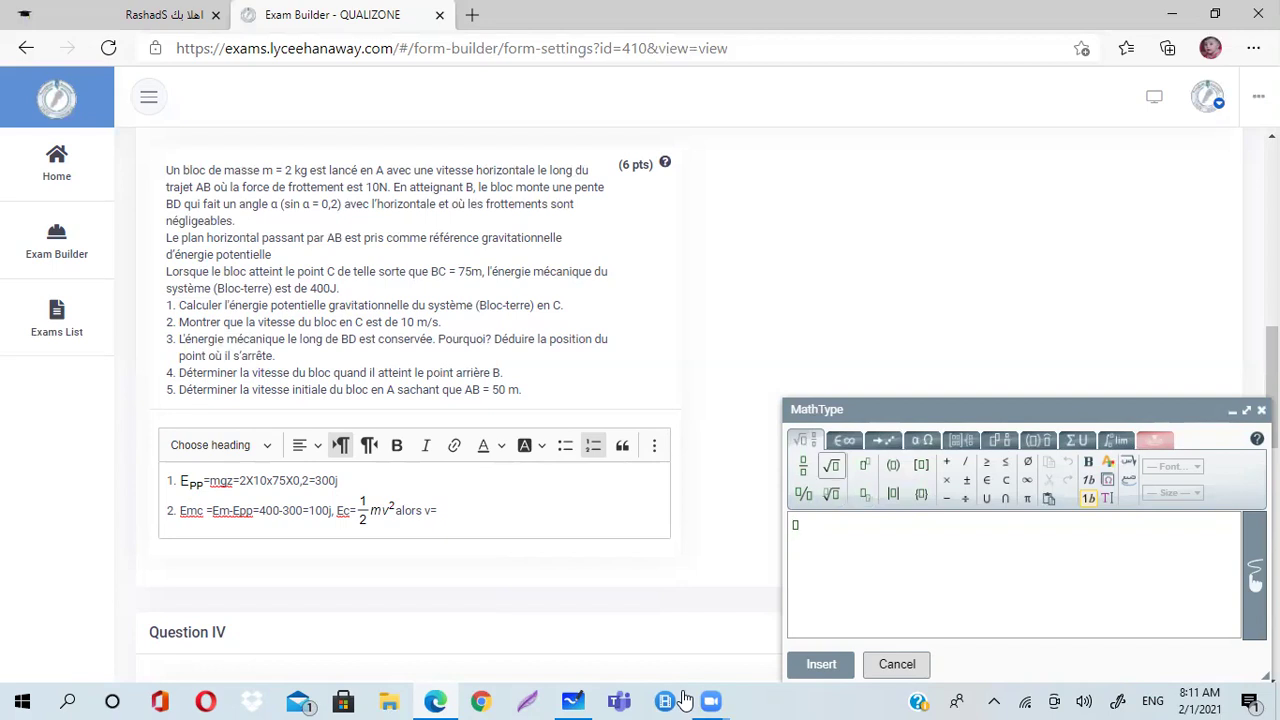
key("ctrl+r")
type("2Ec/m")
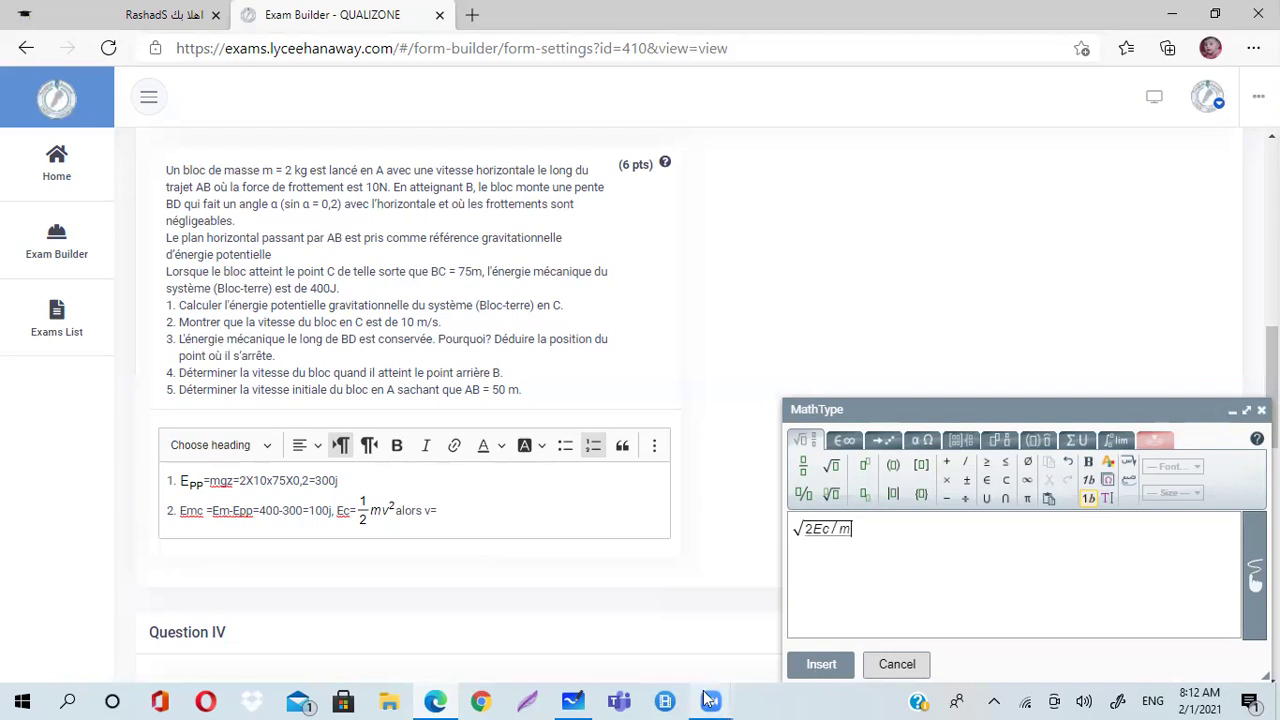
left_click(820, 665)
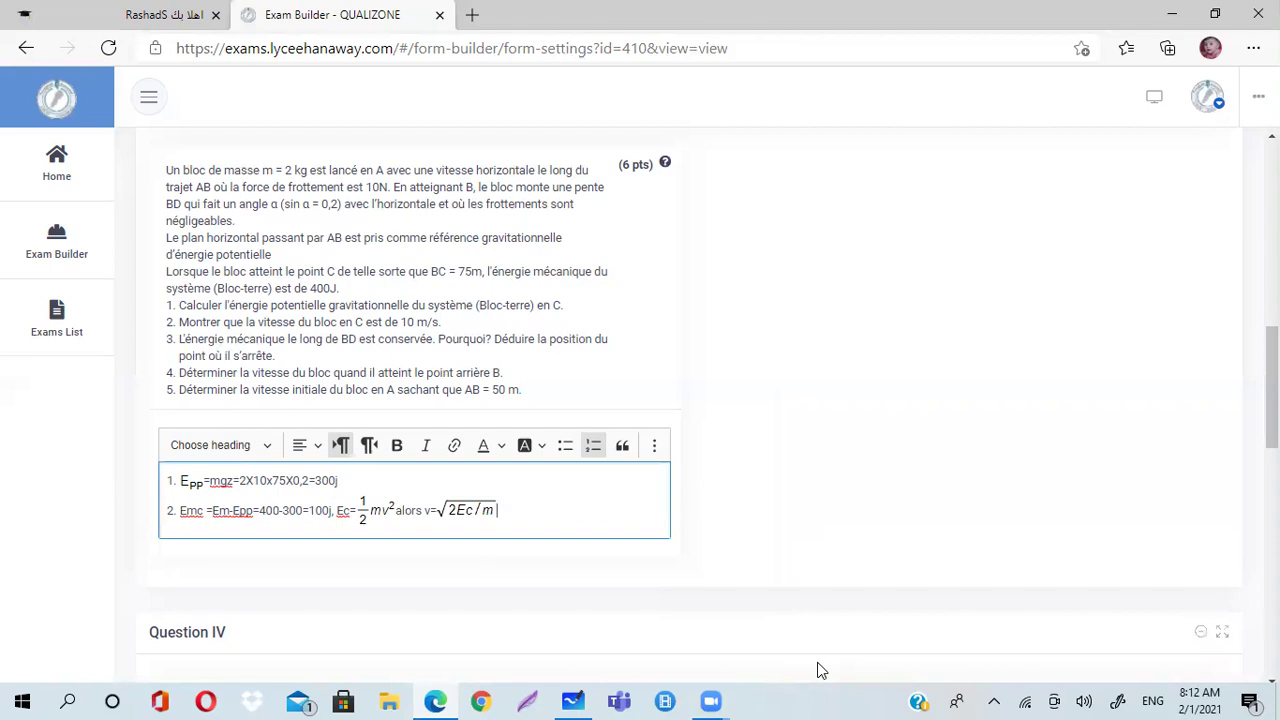
type("=")
type("10m/")
- Insert s² as a MathType equation after "10m/" in the second item
key("ctrl+i")
key("alt+F10")
key("Left")
key("Return")
key("Right")
key("Right")
key("Right")
key("Return")
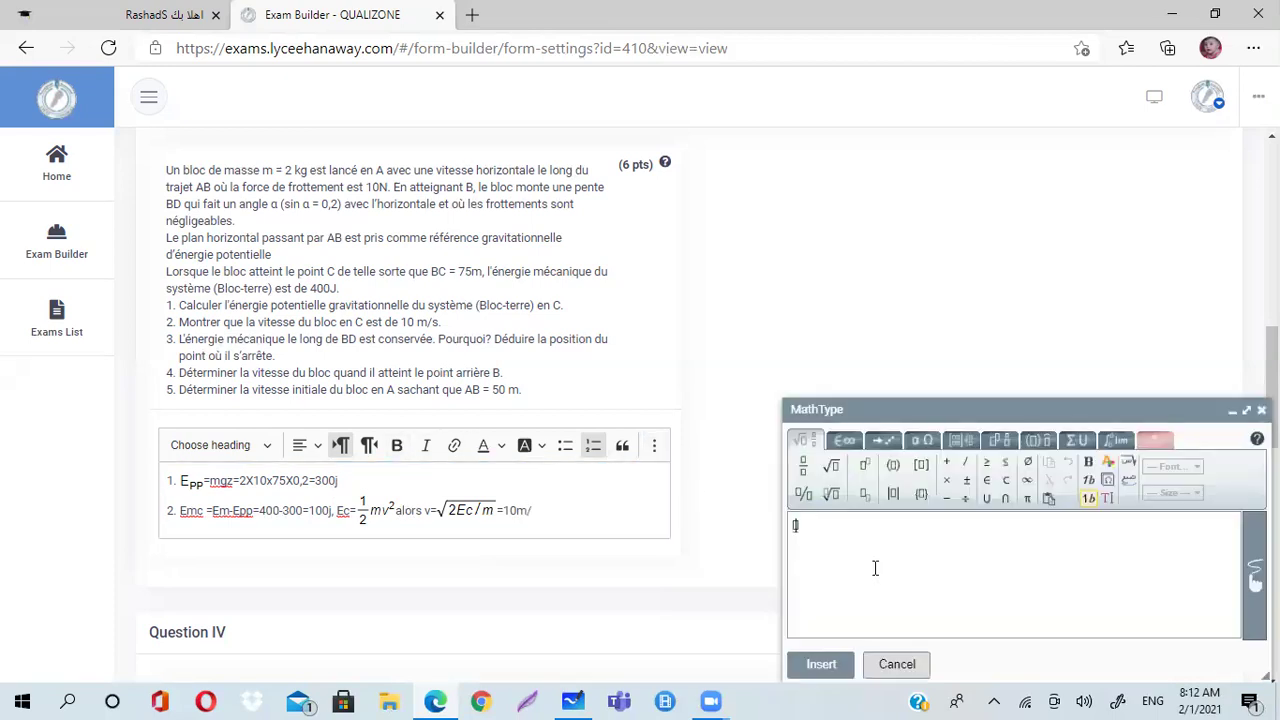
key("ctrl+h")
type("s2")
left_click(820, 665)
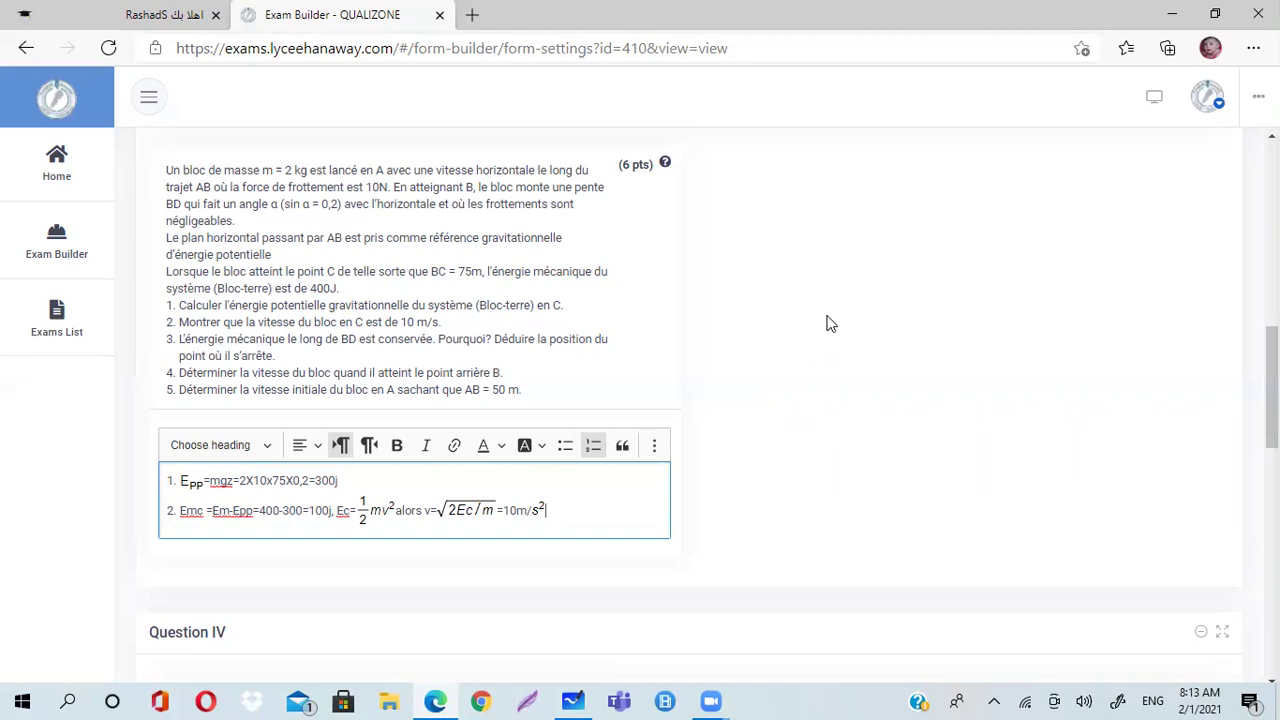
- Replace the s² equation with a plain "s" and start a third numbered item in the answer
key("Left")
key("BackSpace")
type("s")
key("Return")
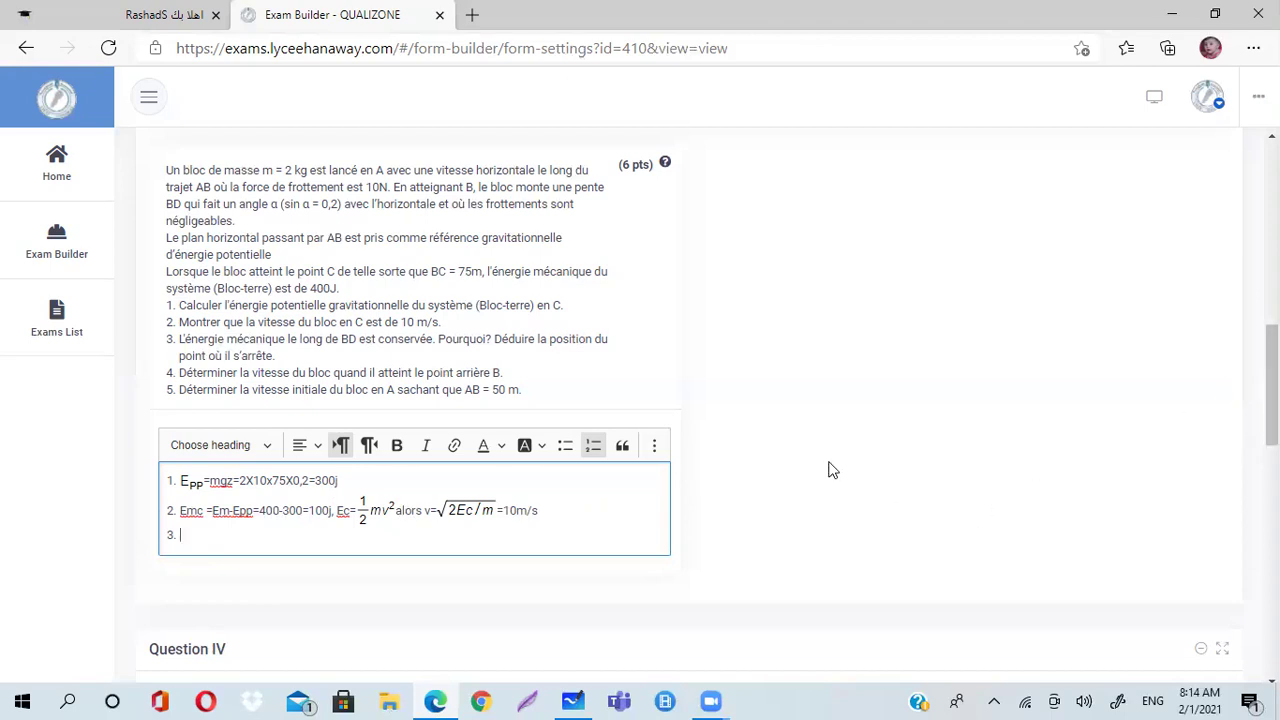
- Select graph (d) as the Question IV answer for the weakest friction force
scroll(766, 334, "down", 2)
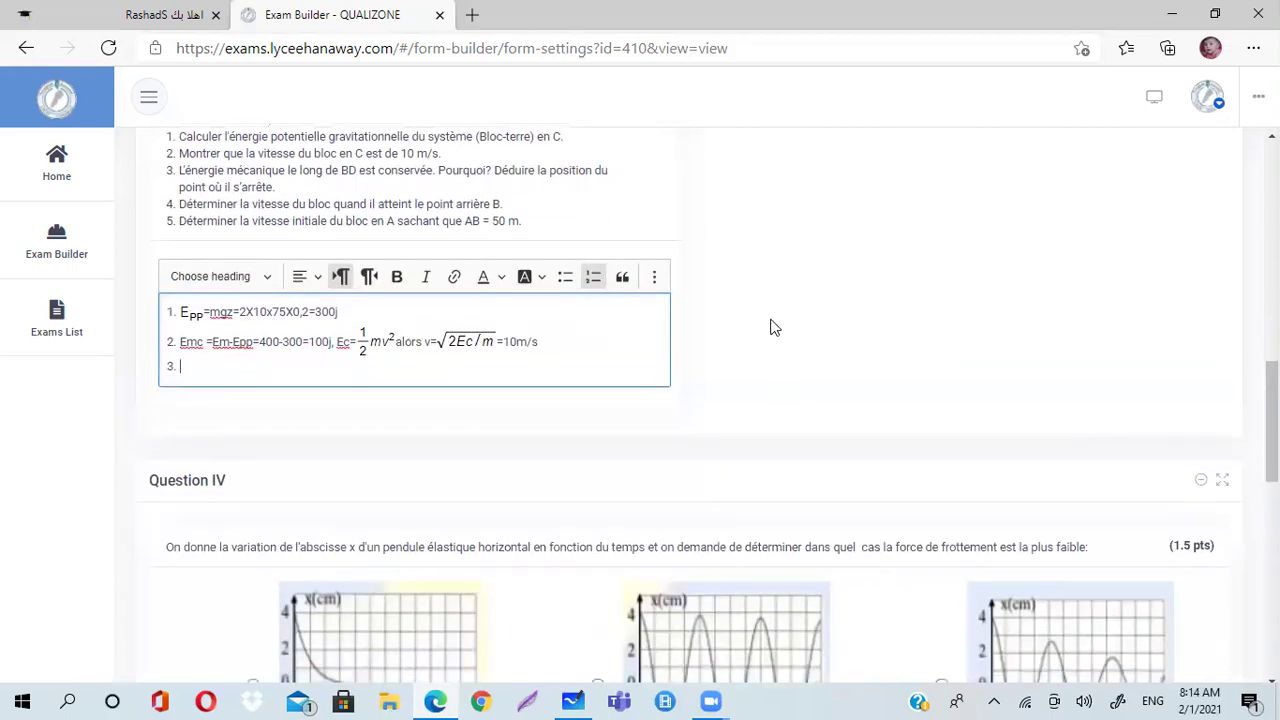
scroll(789, 312, "up", 3)
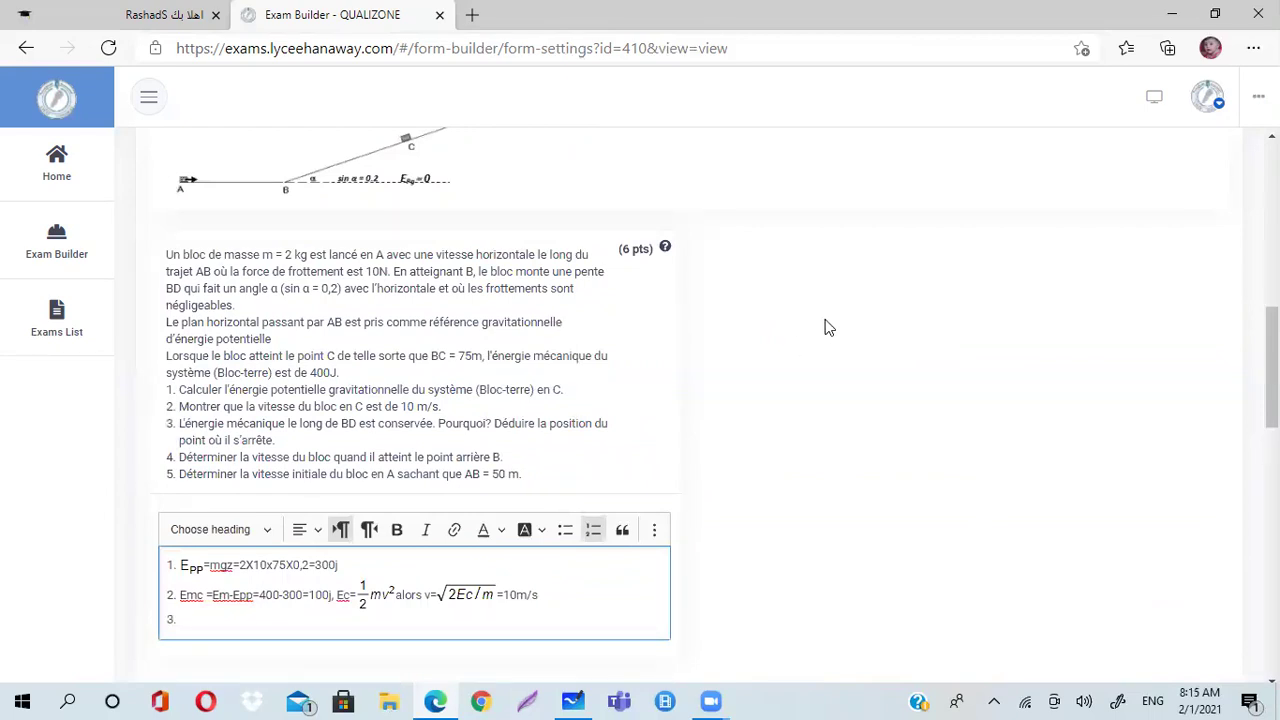
scroll(820, 331, "up", 2)
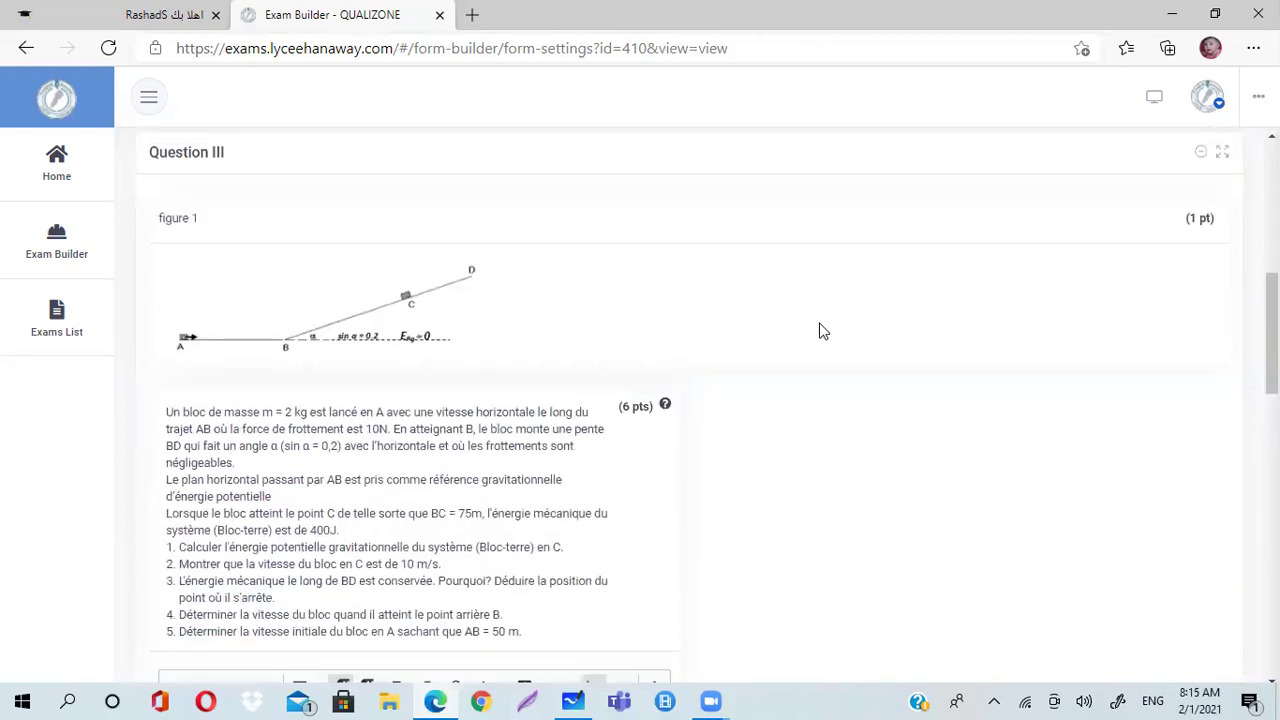
scroll(808, 337, "down", 3)
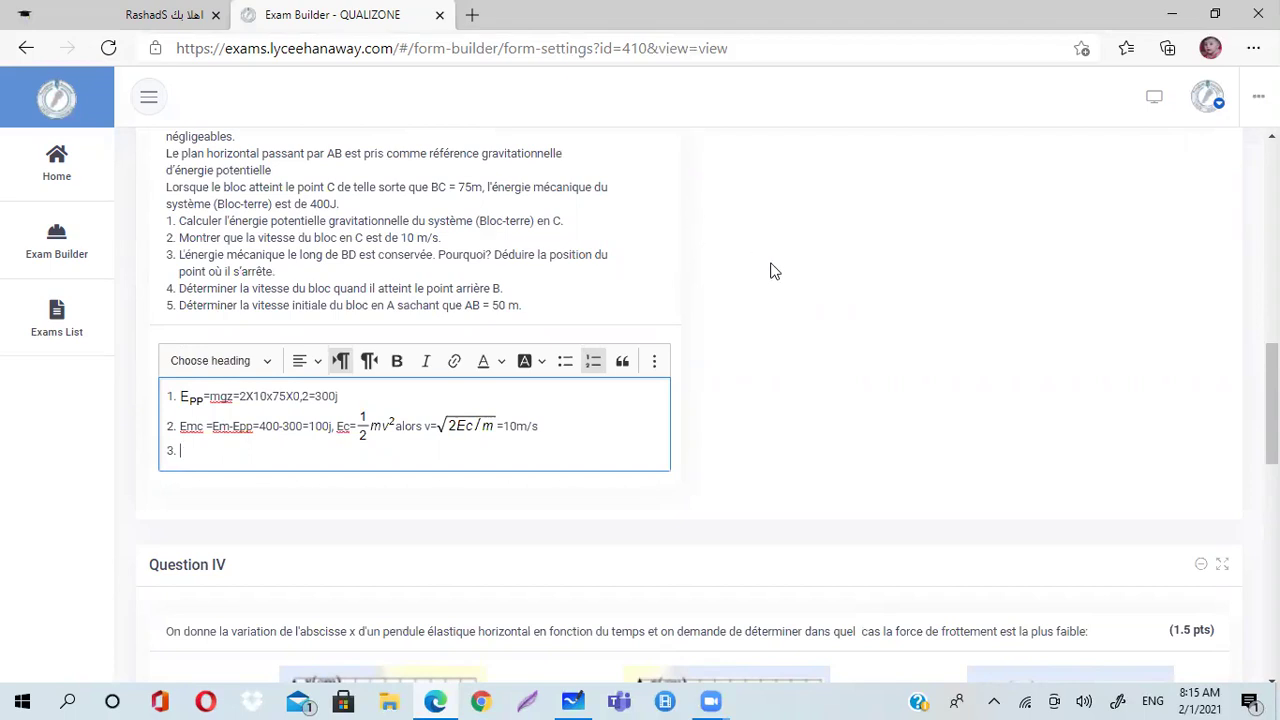
scroll(770, 275, "down", 1)
scroll(765, 276, "down", 5)
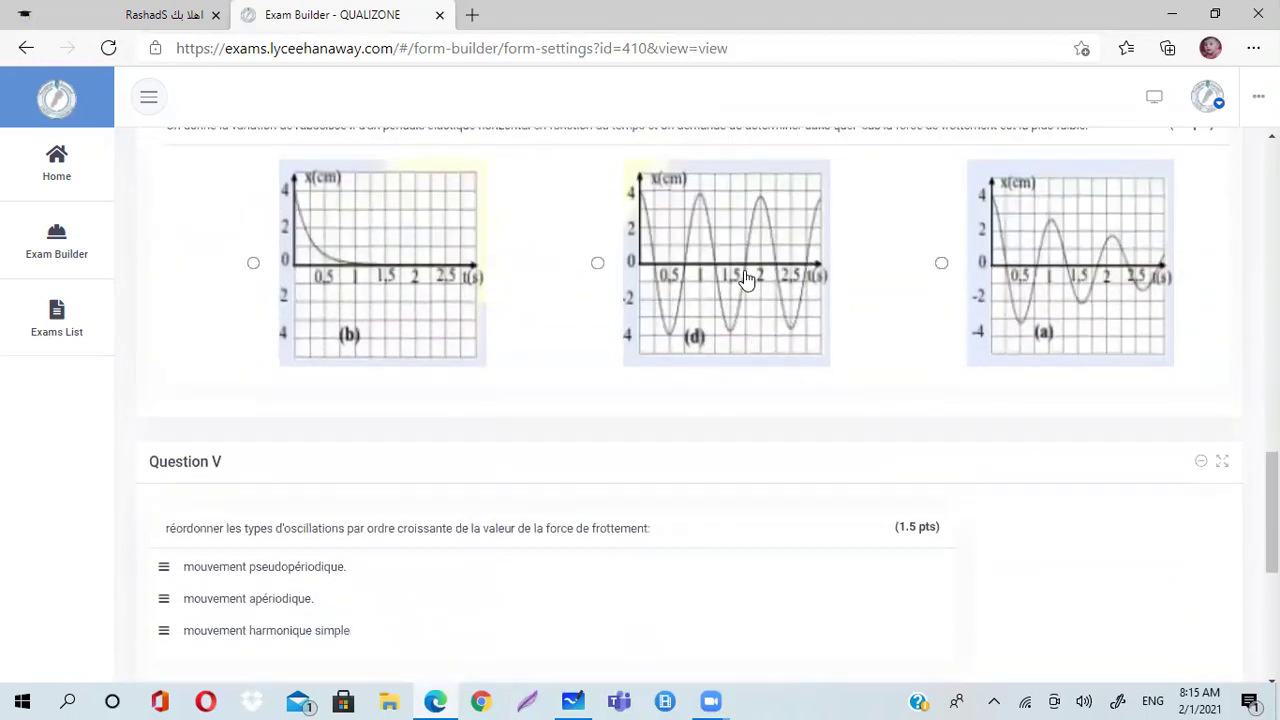
scroll(561, 339, "up", 1)
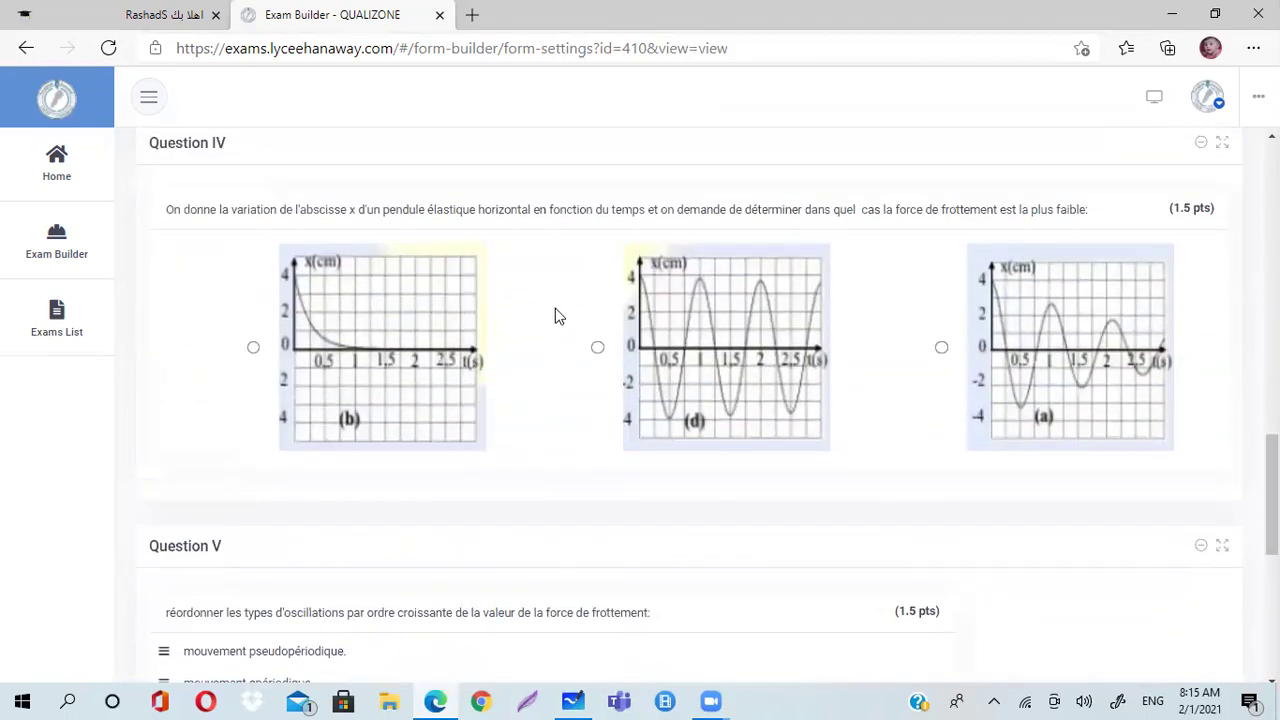
scroll(558, 316, "up", 1)
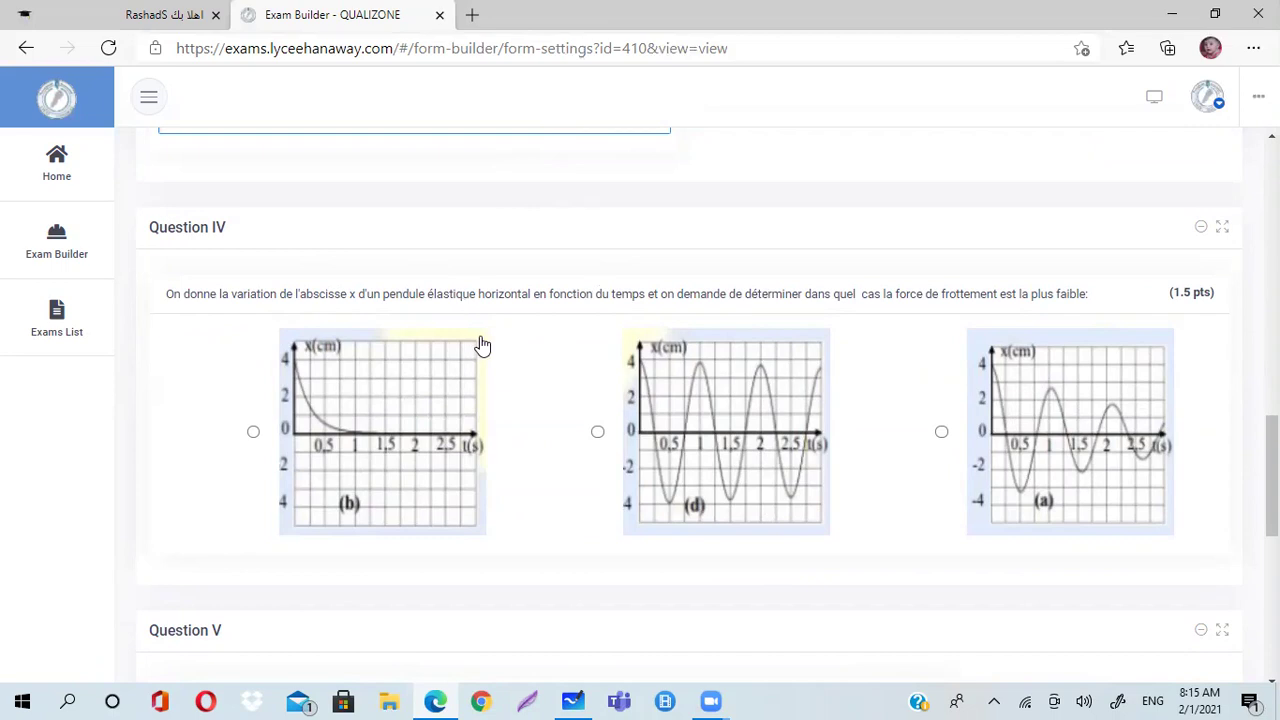
left_click(534, 477)
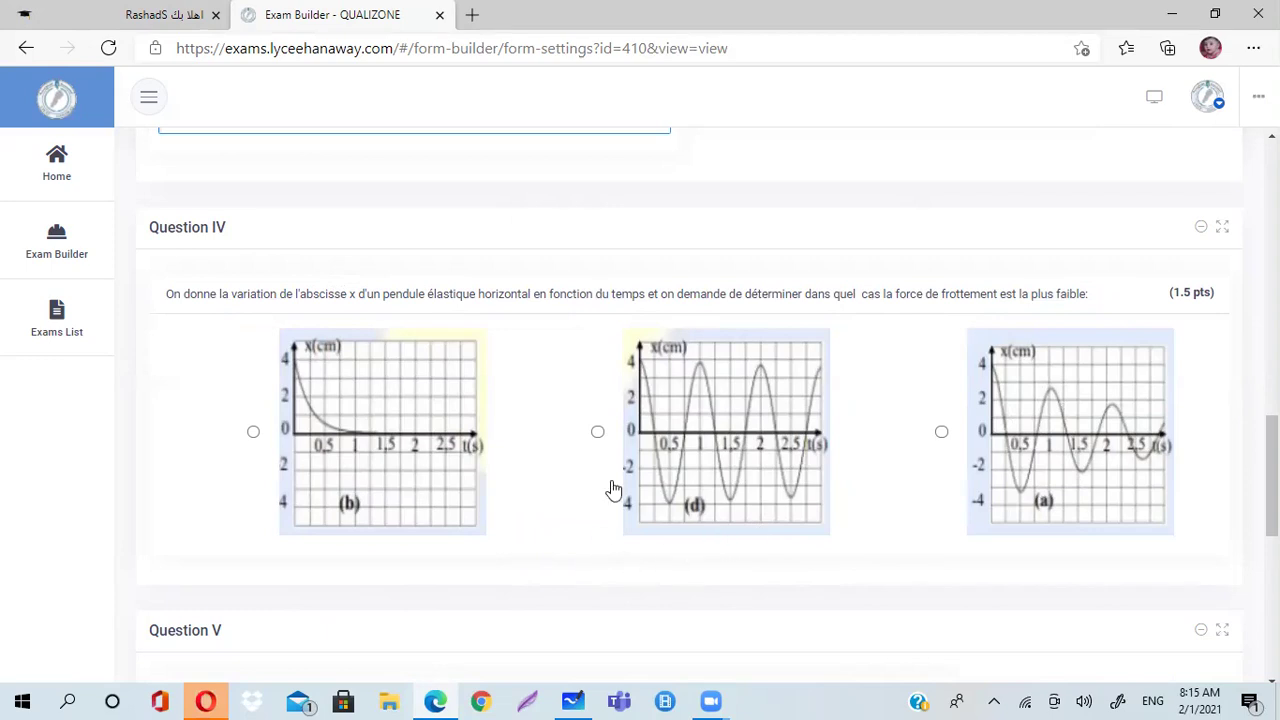
left_click(598, 440)
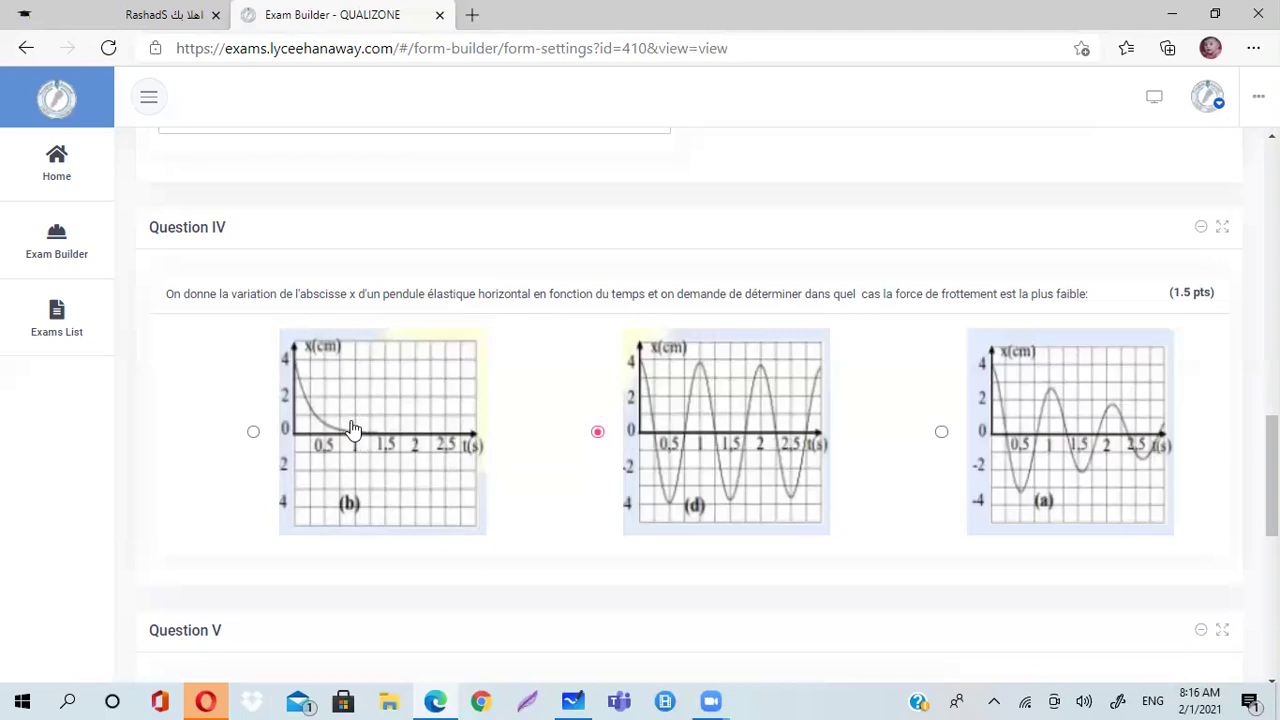
- Switch the Question IV choice to graph (b), to graph (a) and back to graph (d)
left_click(254, 434)
left_click(941, 436)
left_click(597, 434)
- Reorder the Question V oscillation types by moving "mouvement harmonique simple" to first place
scroll(566, 349, "down", 2)
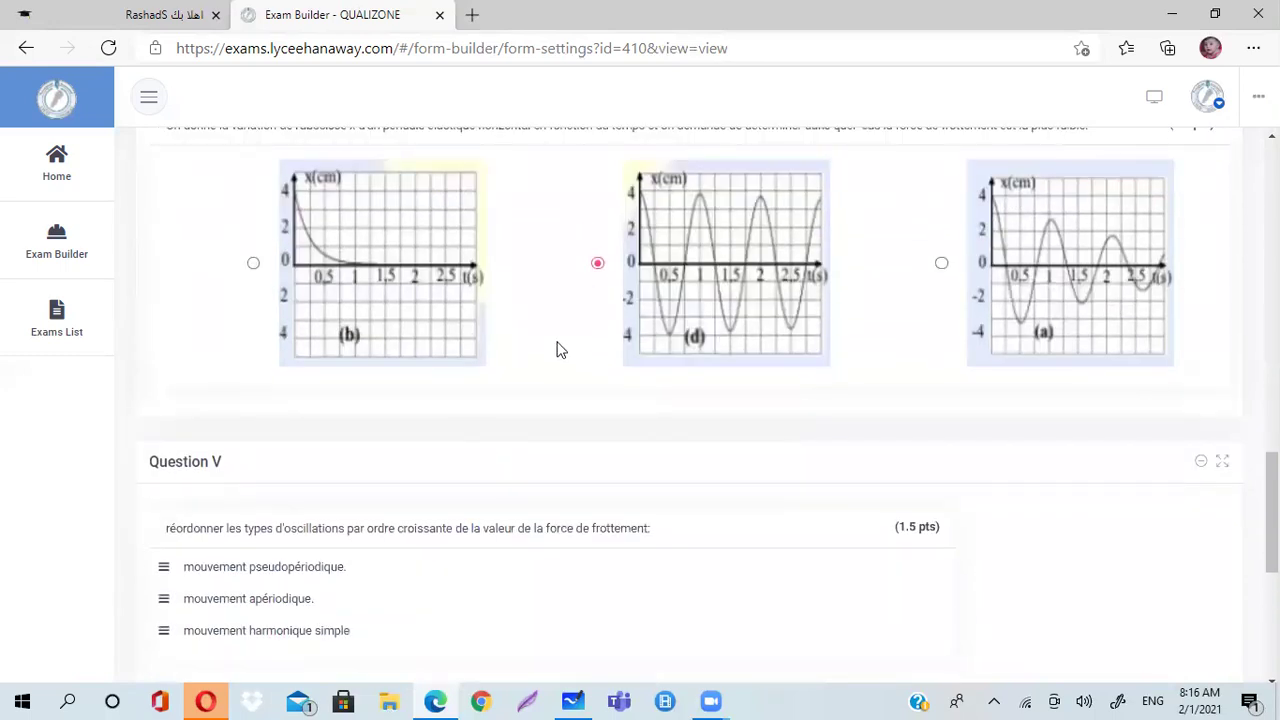
scroll(557, 349, "down", 3)
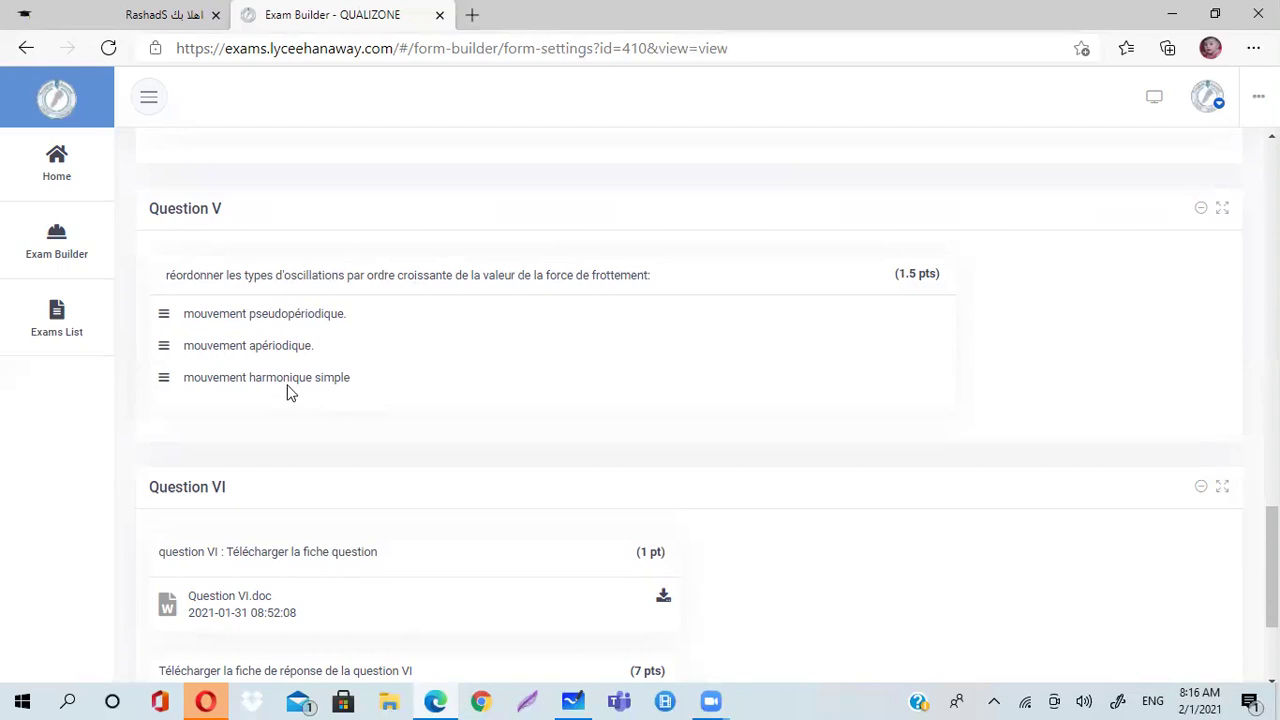
left_click_drag(285, 381, 300, 317)
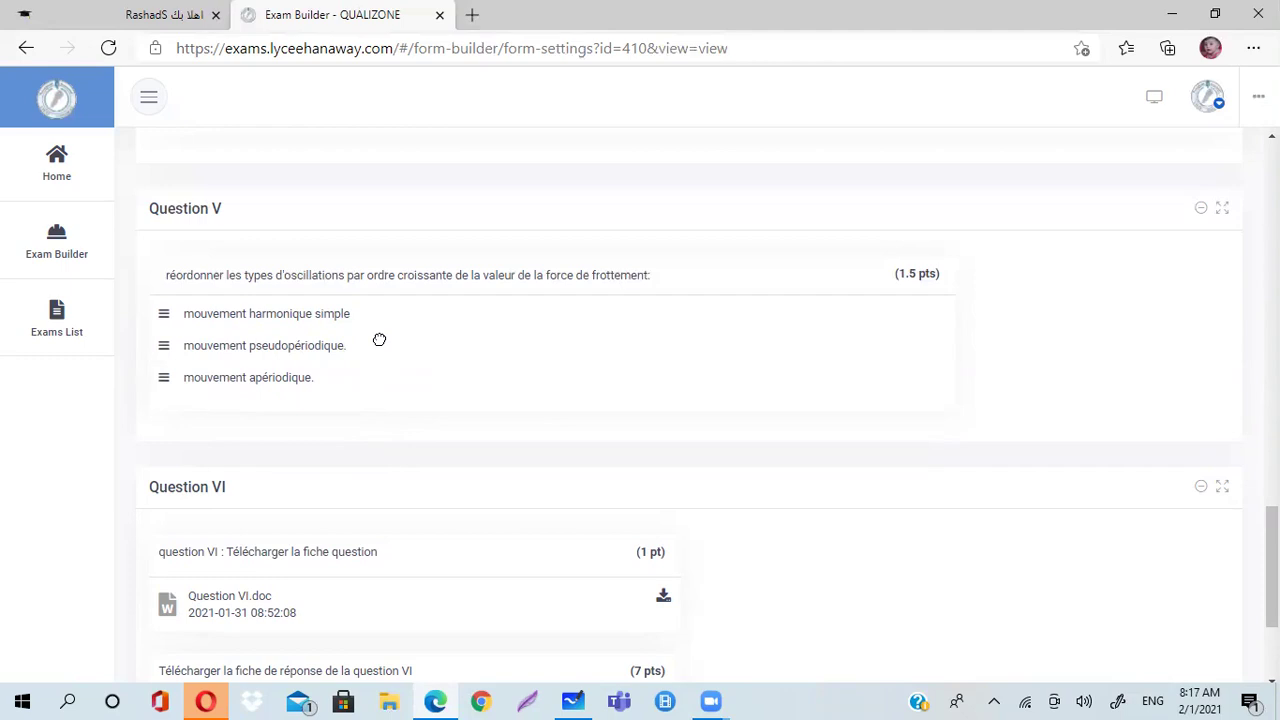
triple_click(386, 433)
left_click(386, 450)
- Try to download the question sheet Question VI.doc in Question VI
scroll(1143, 600, "down", 3)
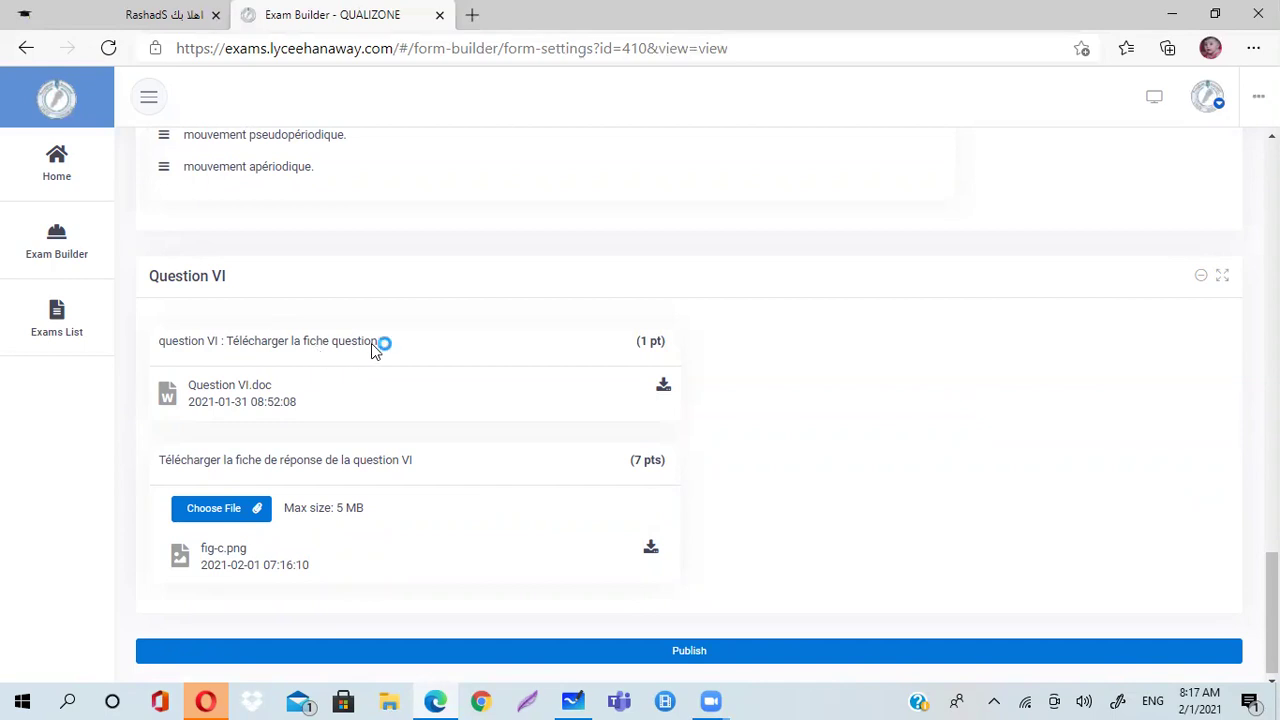
left_click(663, 388)
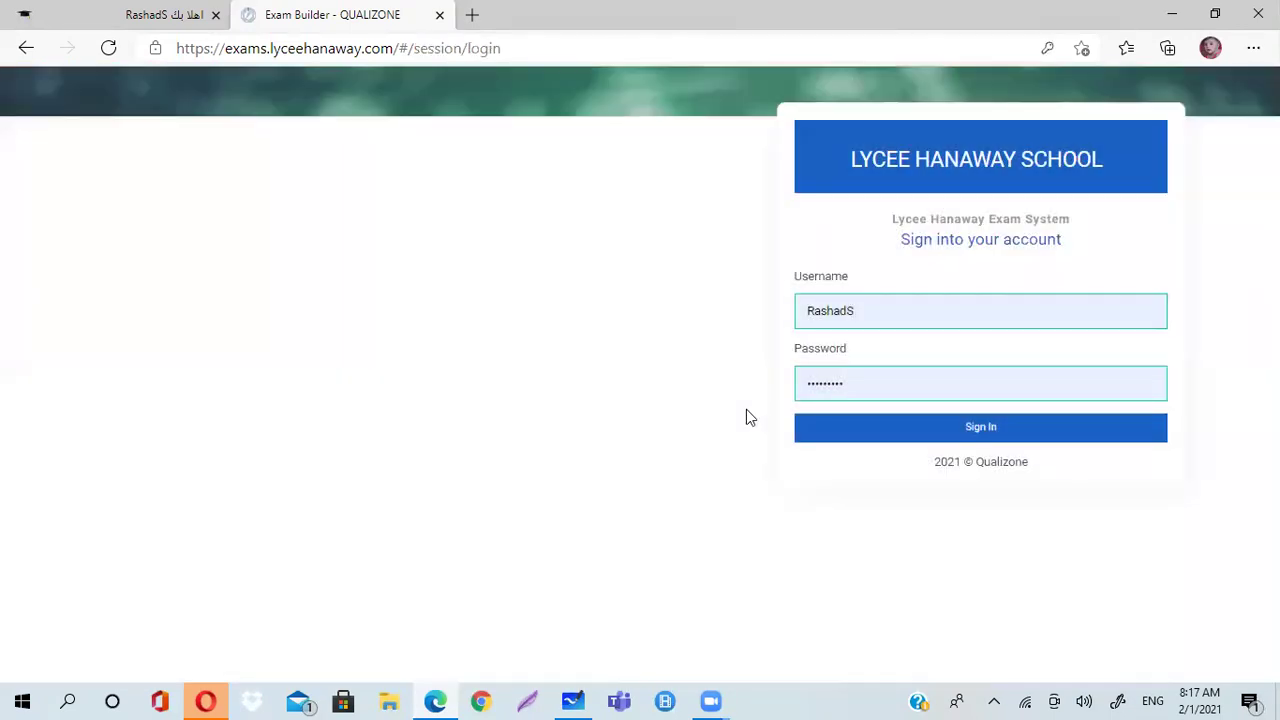
- Sign back into the exam system and open the settings of the Mécanique exam from the Exam Builder list
left_click(973, 434)
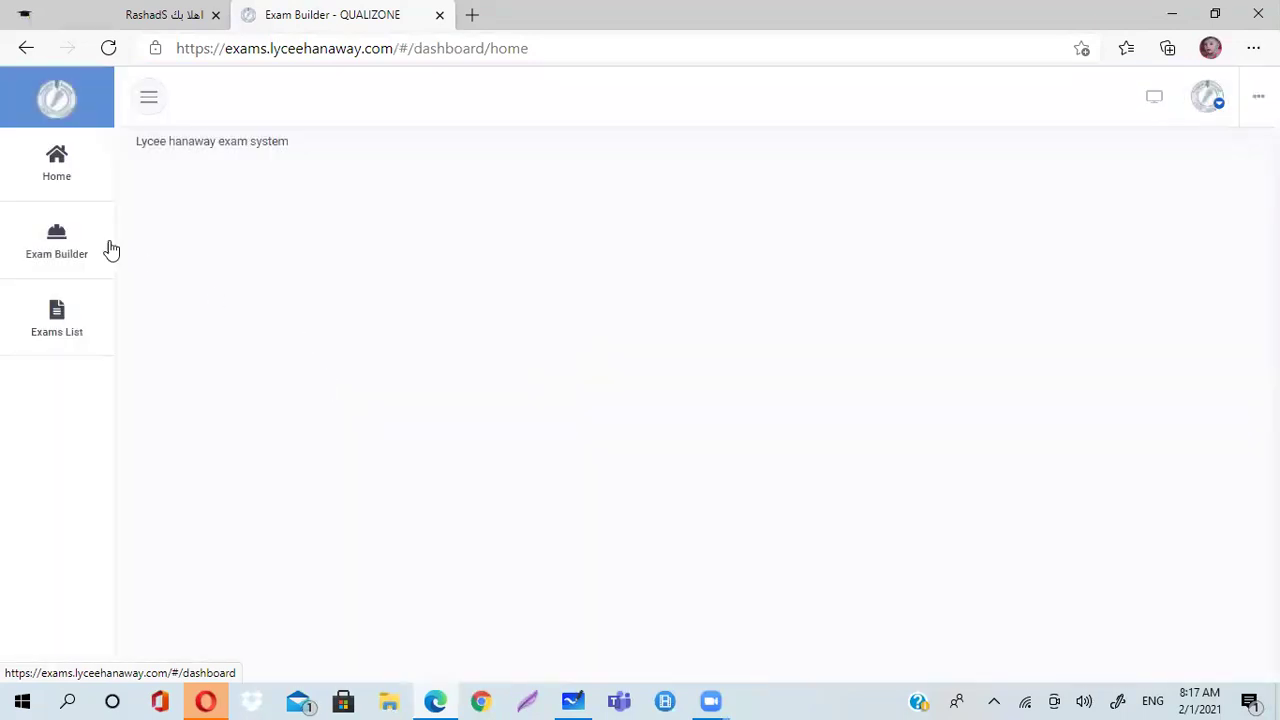
left_click(62, 248)
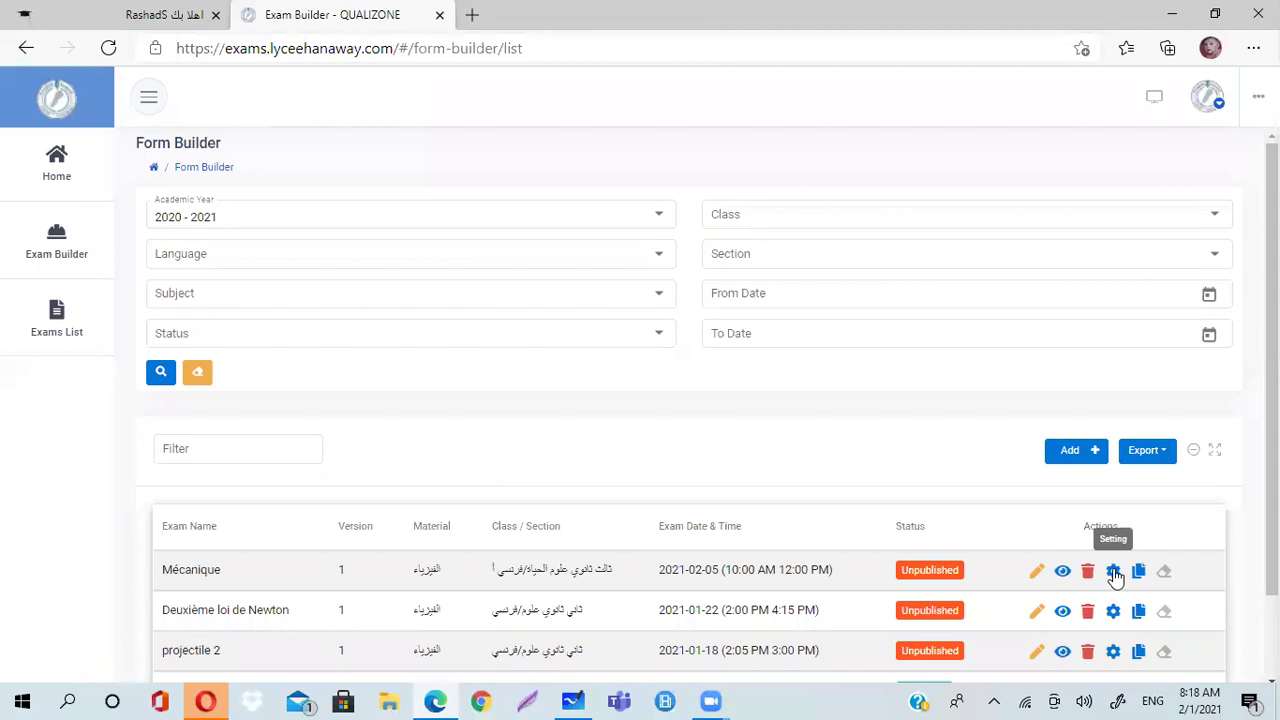
left_click(1113, 572)
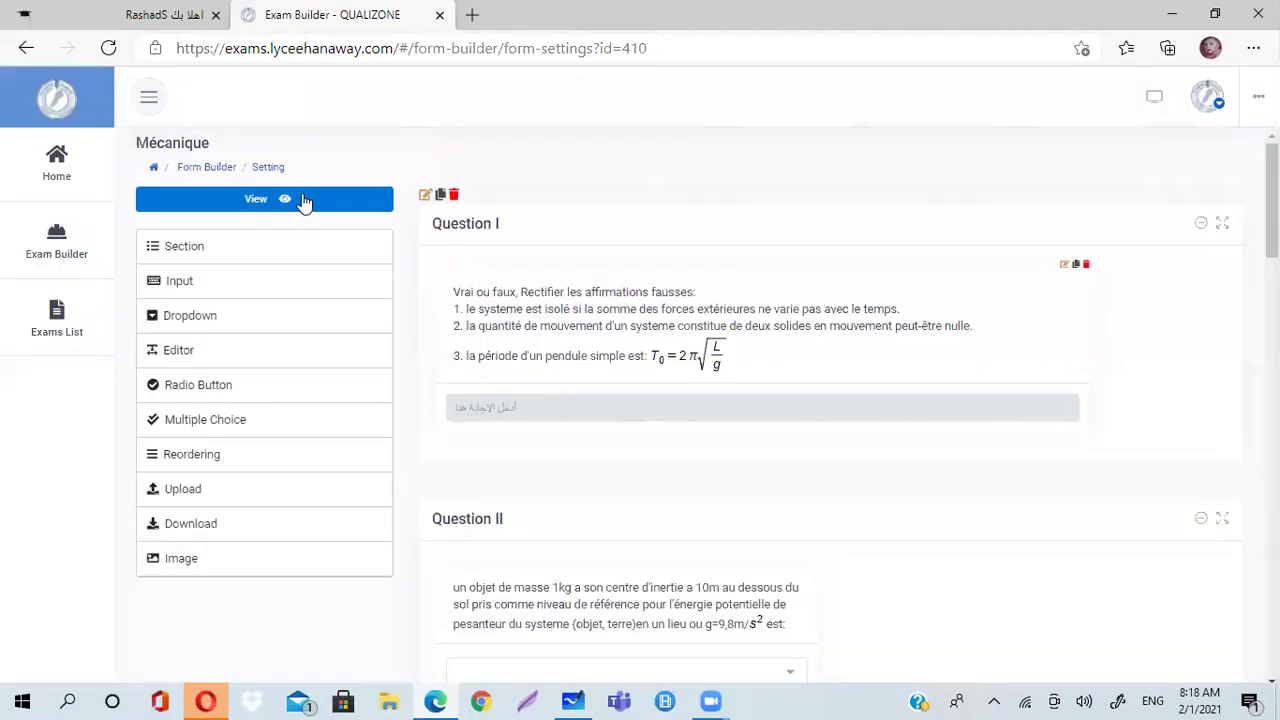
- Open the Mécanique exam's preview and download the question sheet Question VI.doc from Question VI
left_click(300, 200)
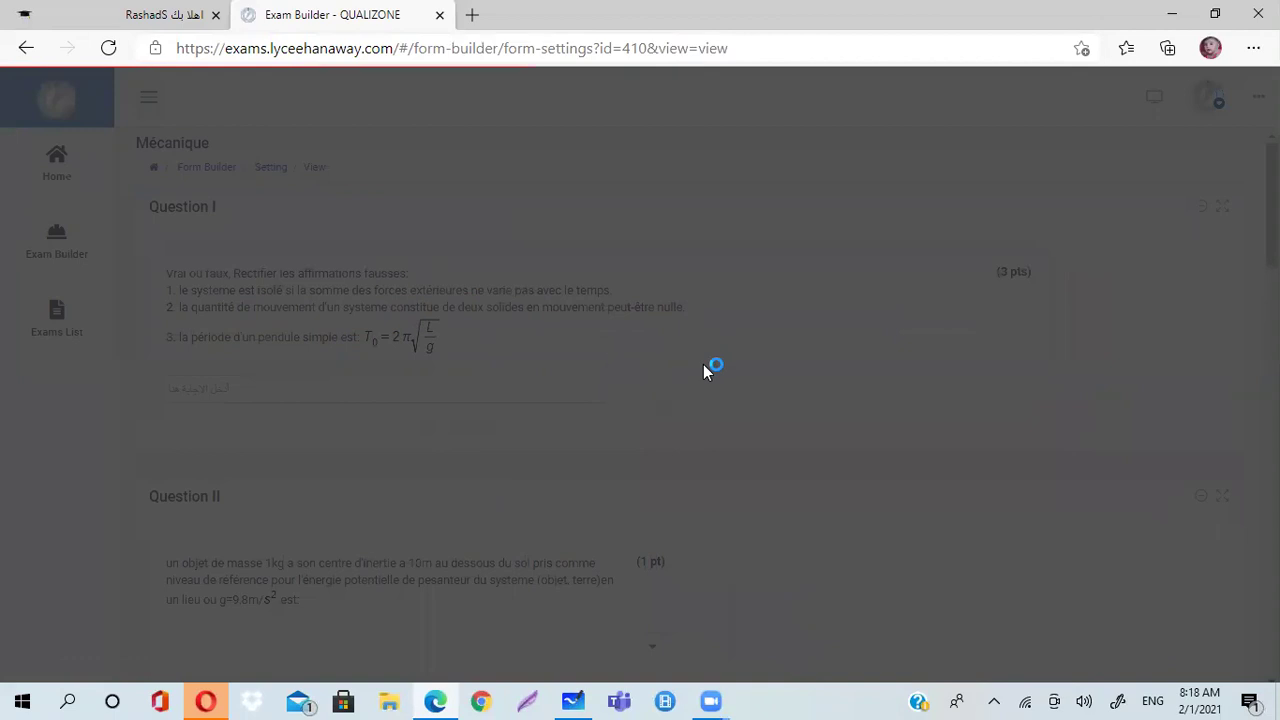
scroll(690, 372, "down", 20)
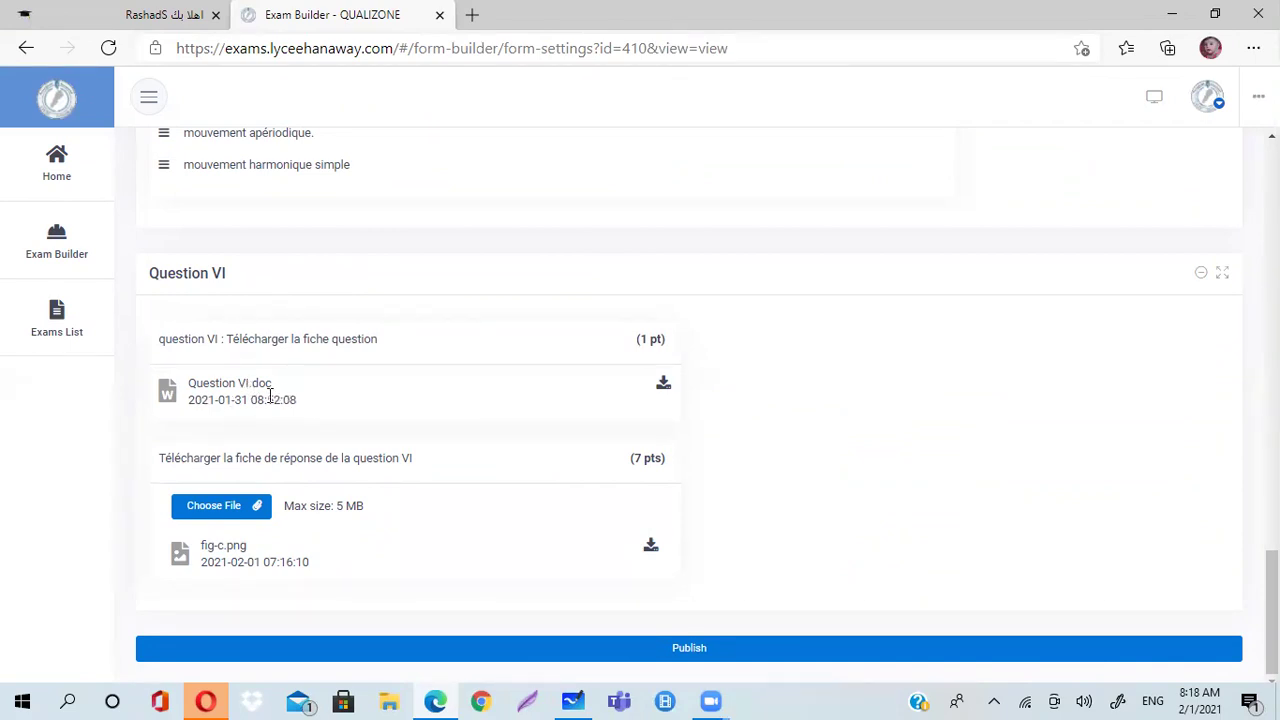
left_click(665, 386)
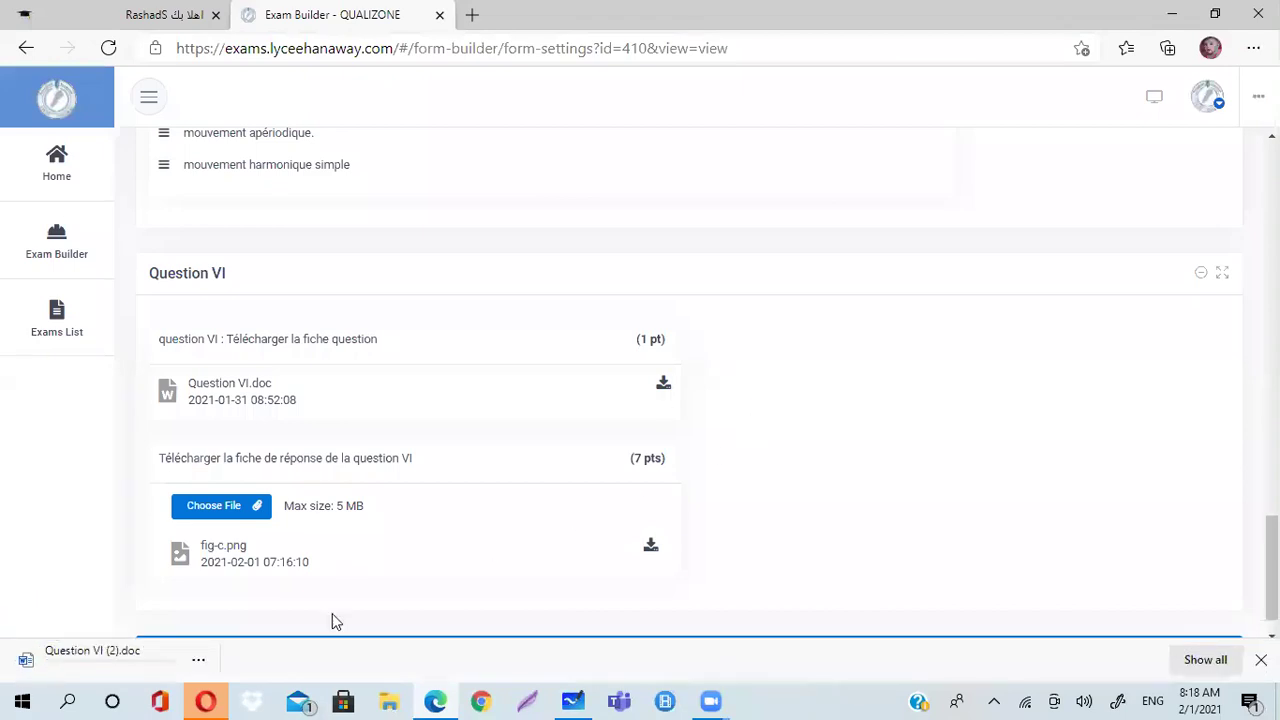
- Open the downloaded Question VI (2).doc in Word, enable editing and read through its questions
left_click(199, 664)
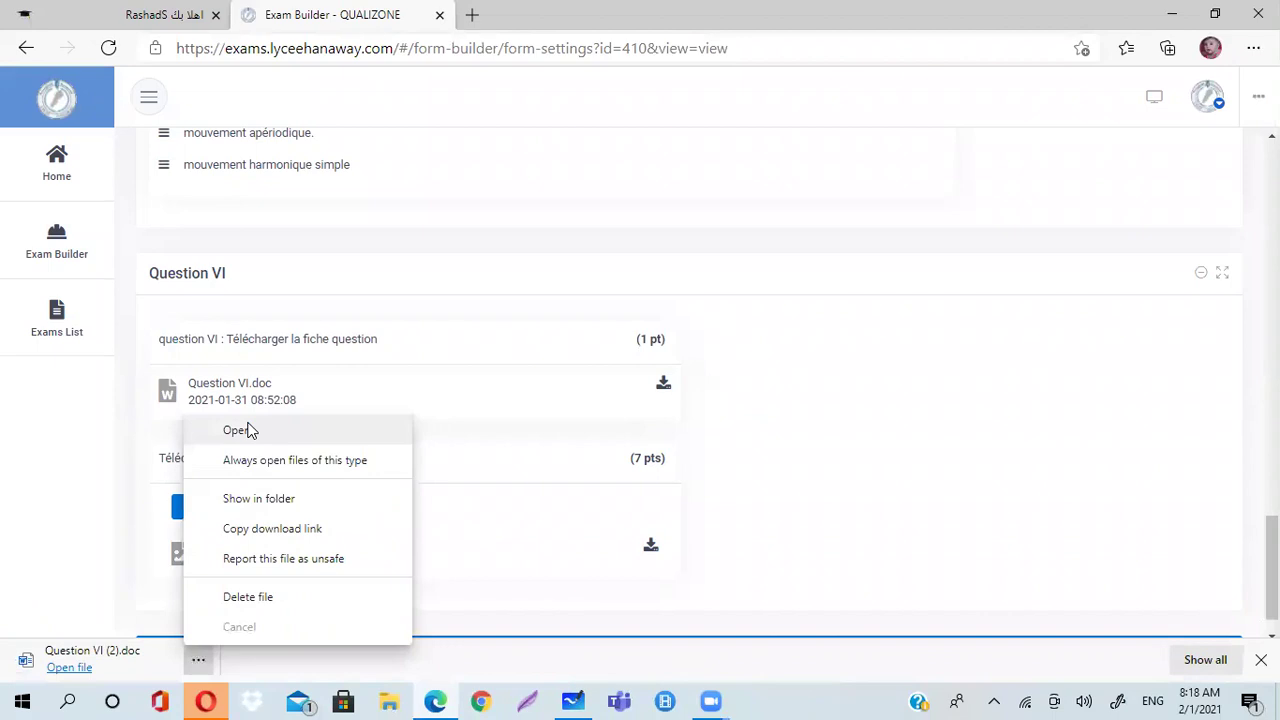
left_click(246, 431)
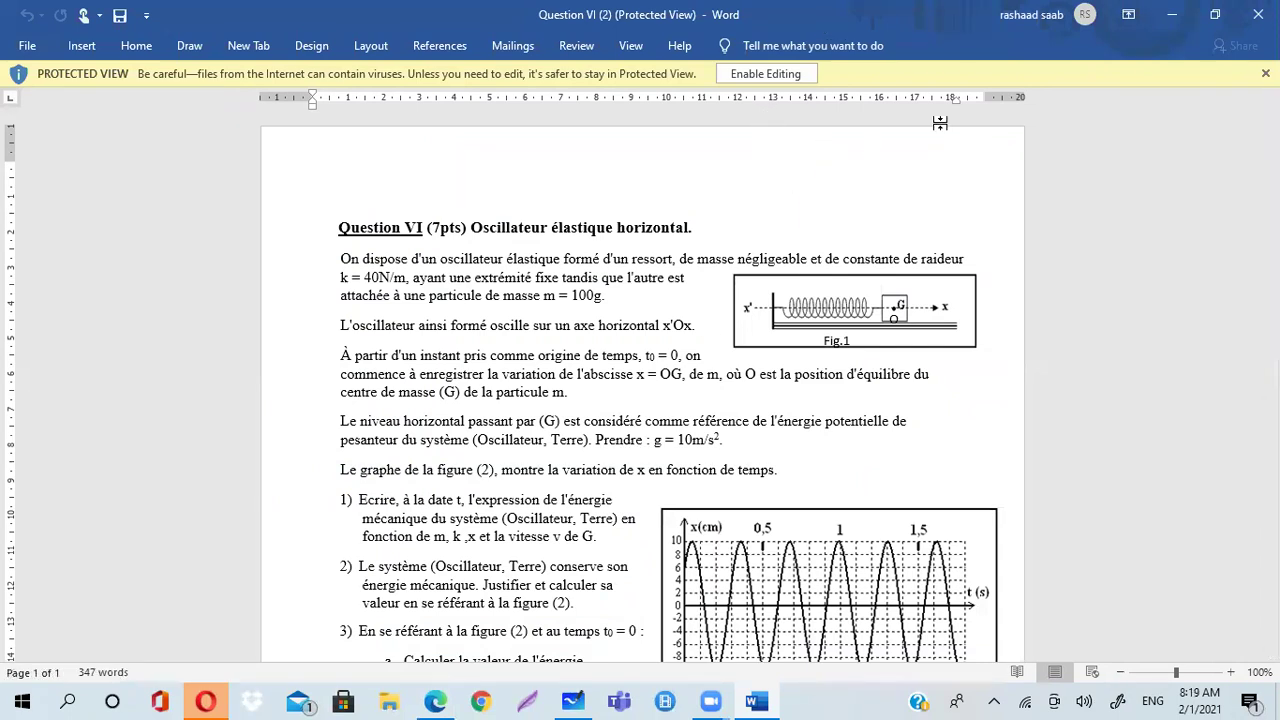
left_click(765, 74)
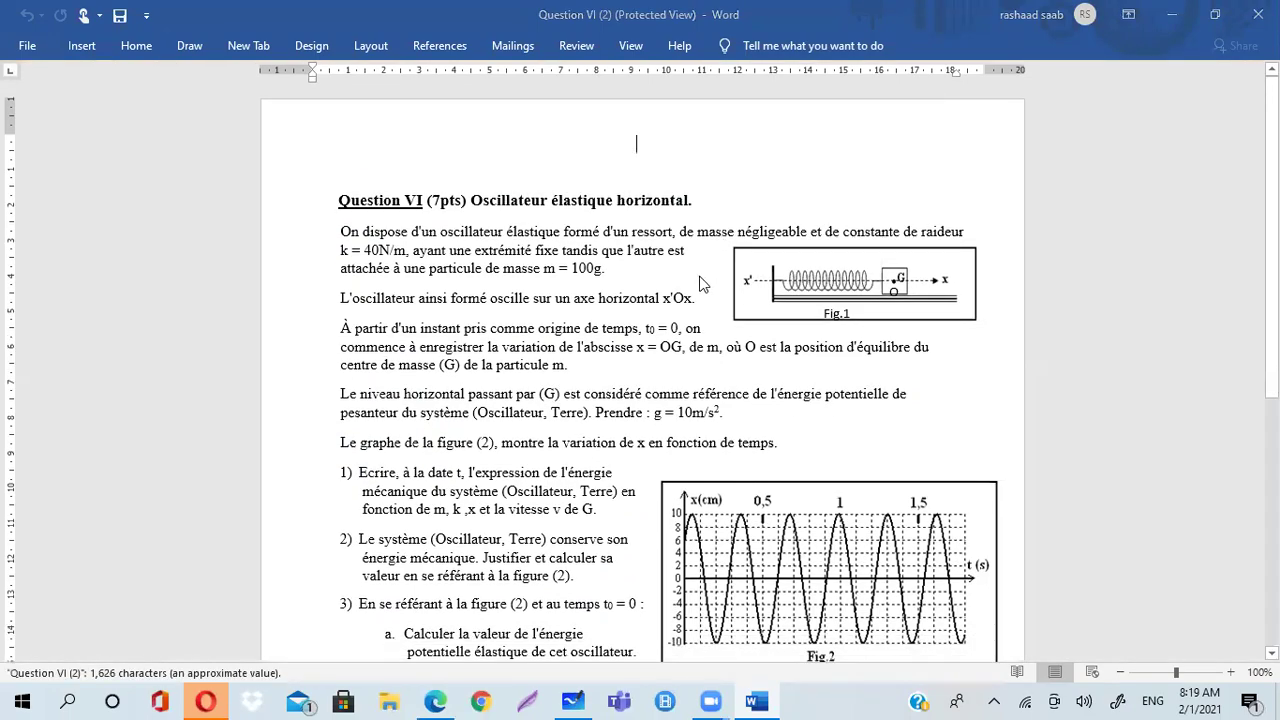
scroll(643, 310, "down", 5)
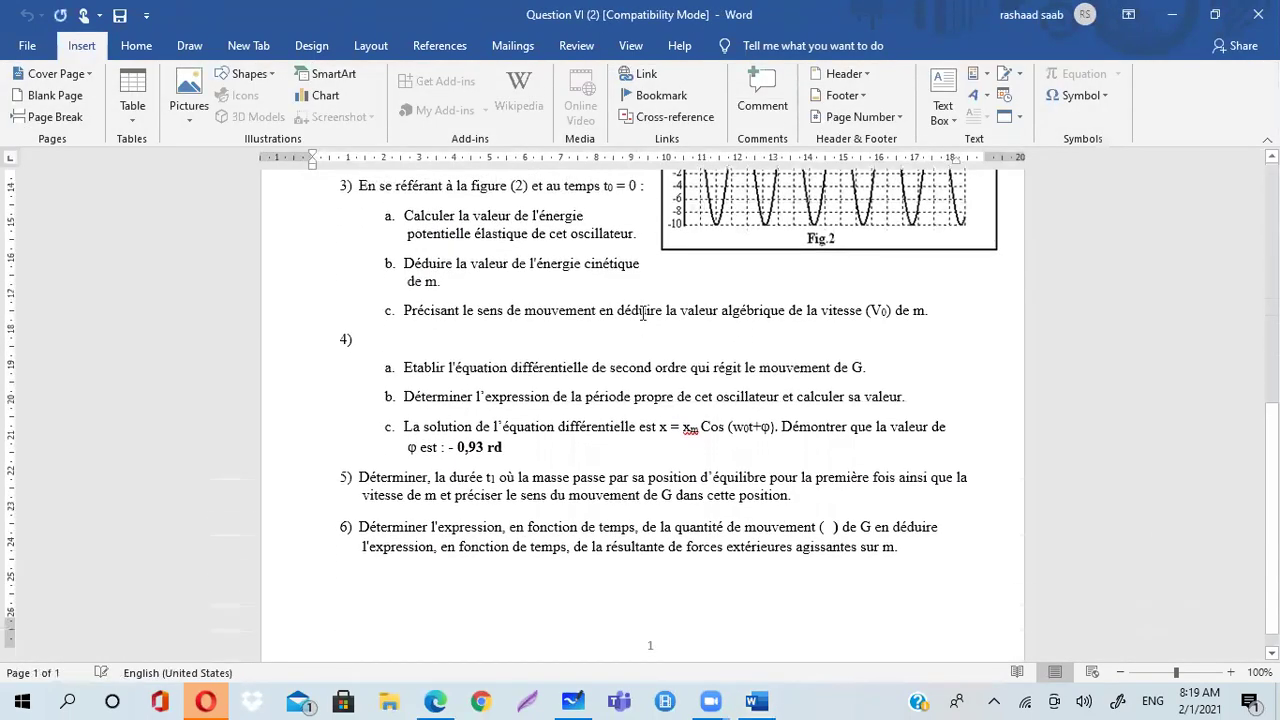
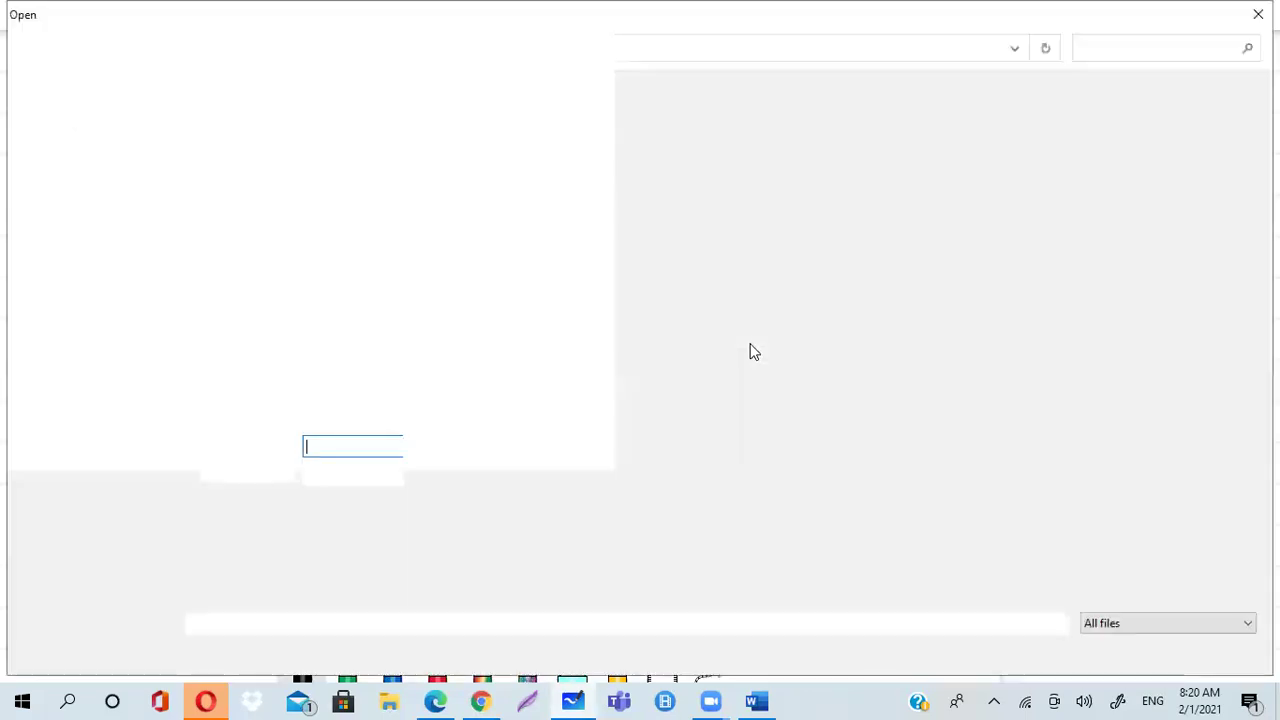
- Insert the Desktop PDF Question VI (2) into the Microsoft Whiteboard canvas and move its page to the right of the empty writing area
scroll(340, 372, "down", 5)
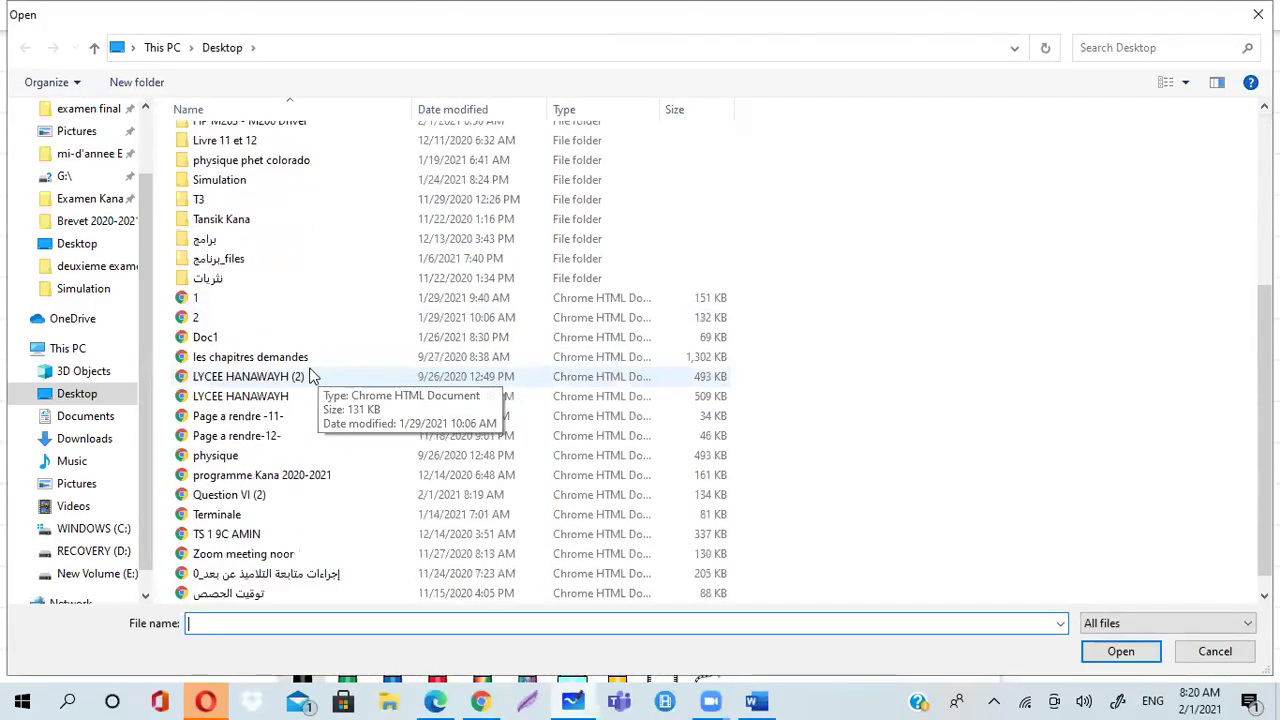
scroll(310, 376, "down", 1)
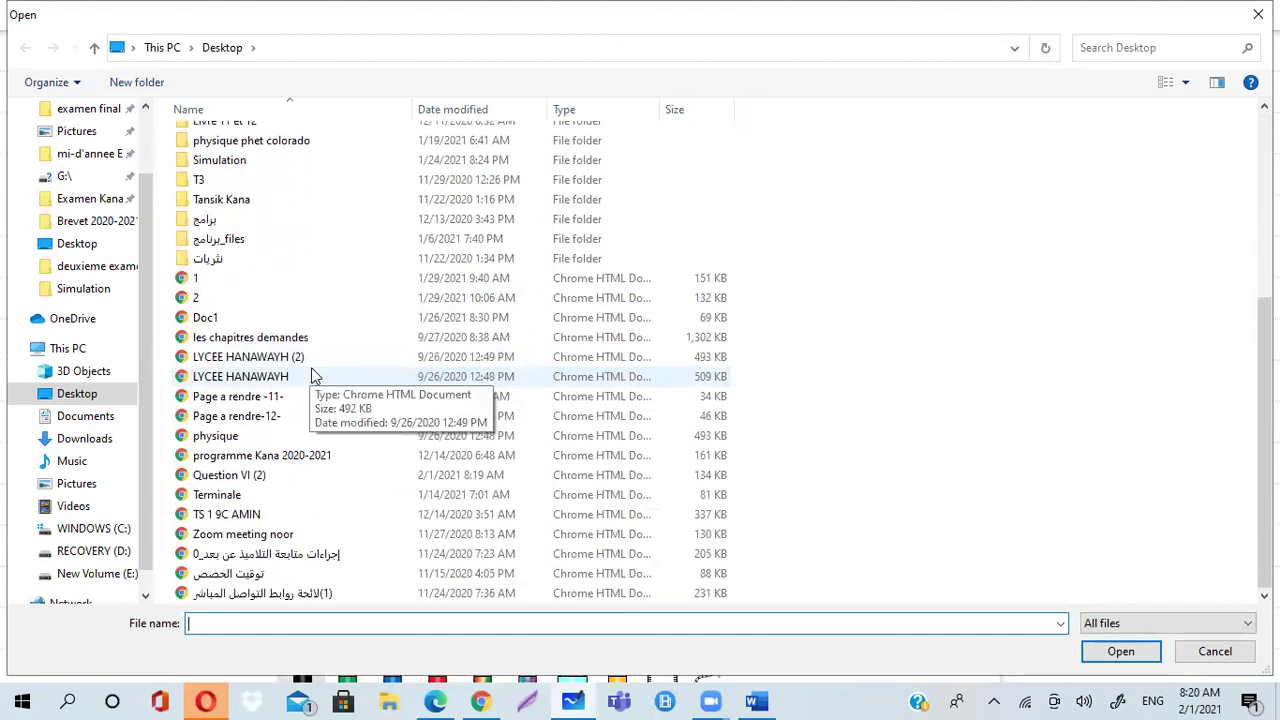
left_click(277, 477)
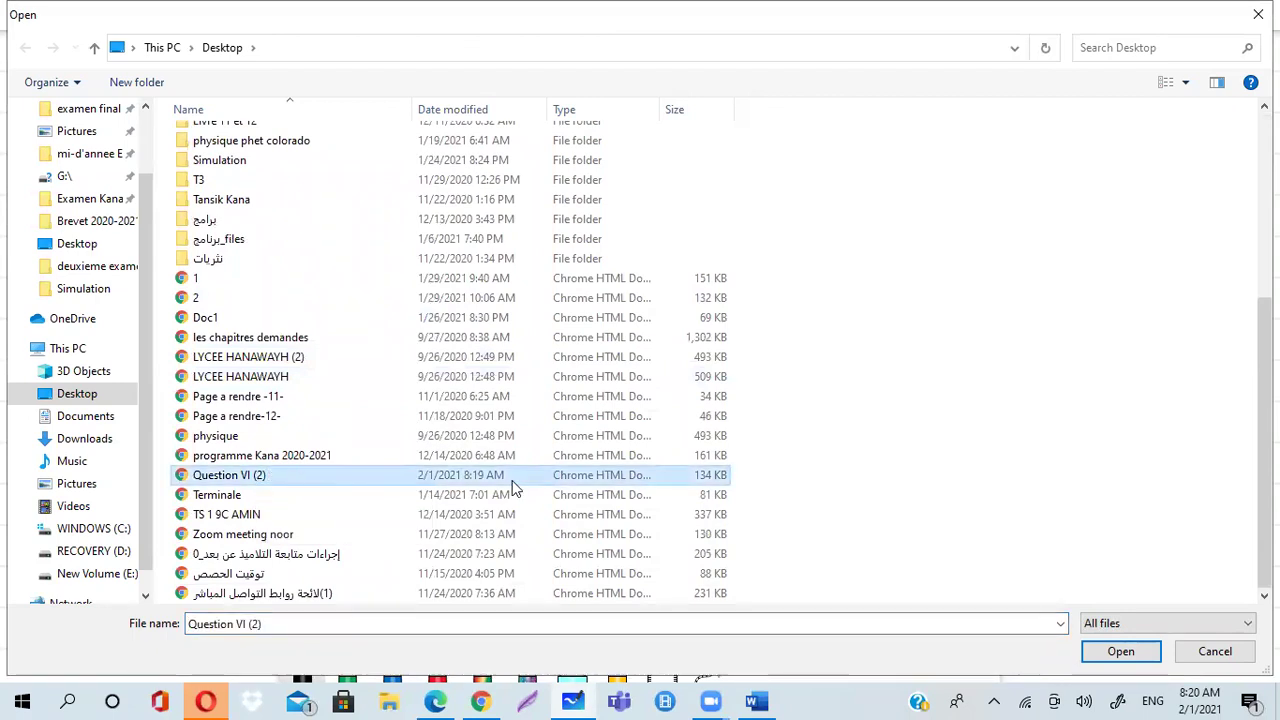
left_click(1112, 655)
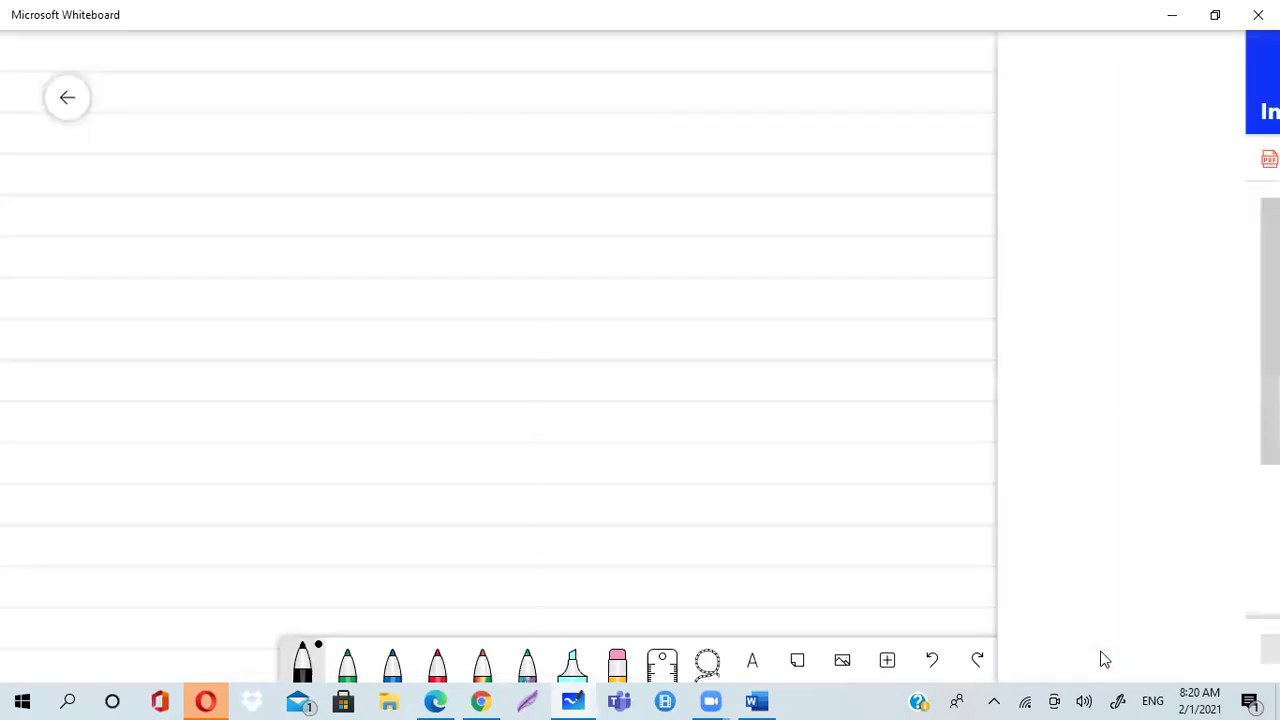
left_click(948, 358)
left_click(1130, 646)
left_click_drag(608, 414, 995, 395)
left_click(857, 364)
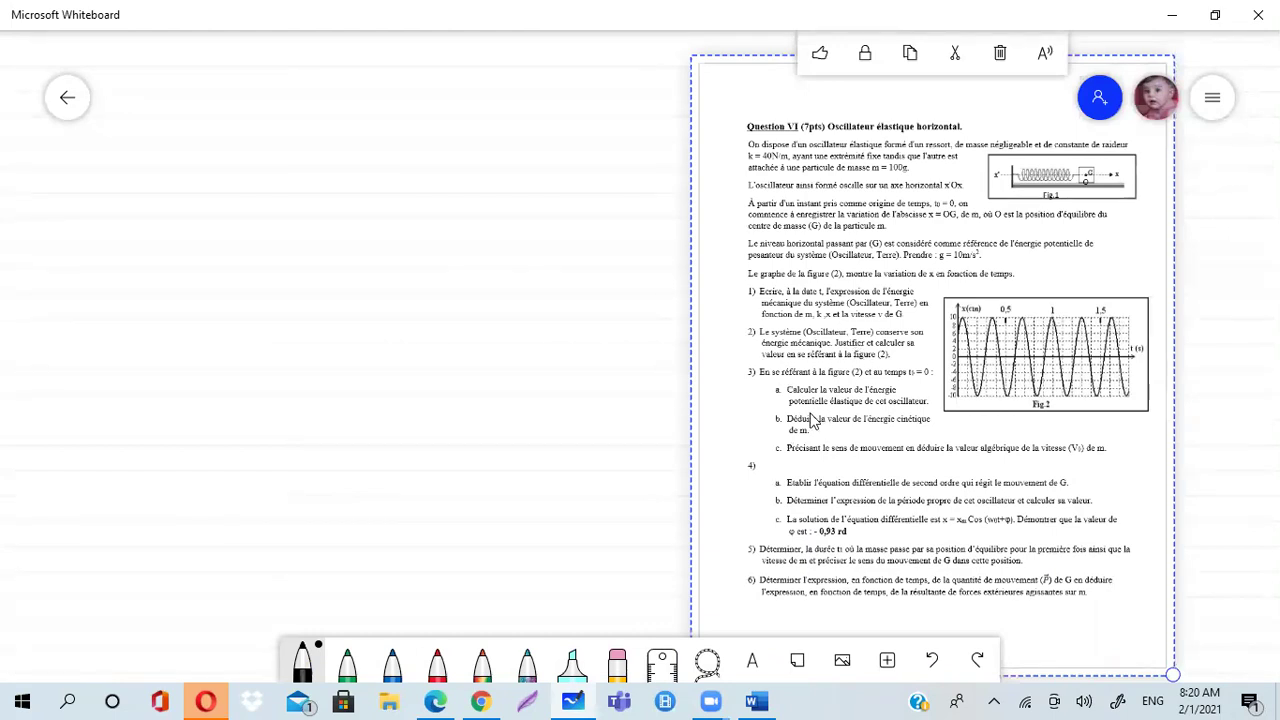
- Handwrite four lines of sample black pen strokes as the solution beside the inserted question page
mouse_move(199, 186)
left_mouse_down()
mouse_move(204, 205)
mouse_move(565, 197)
left_mouse_up()
mouse_move(222, 297)
left_mouse_down()
mouse_move(262, 276)
mouse_move(328, 283)
left_mouse_up()
mouse_move(425, 282)
left_mouse_down()
mouse_move(393, 302)
mouse_move(560, 285)
left_mouse_up()
mouse_move(208, 380)
left_mouse_down()
mouse_move(256, 365)
mouse_move(532, 354)
left_mouse_up()
left_click(212, 454)
left_click_drag(212, 454, 600, 428)
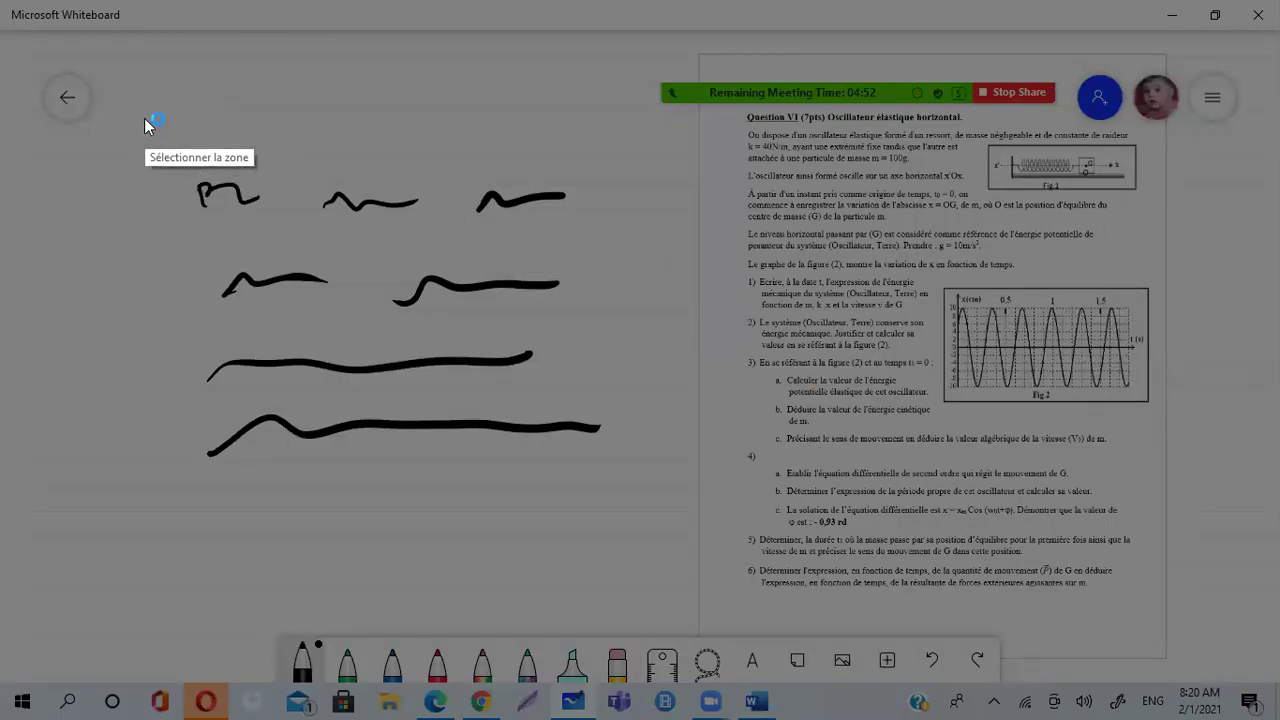
right_click(500, 185)
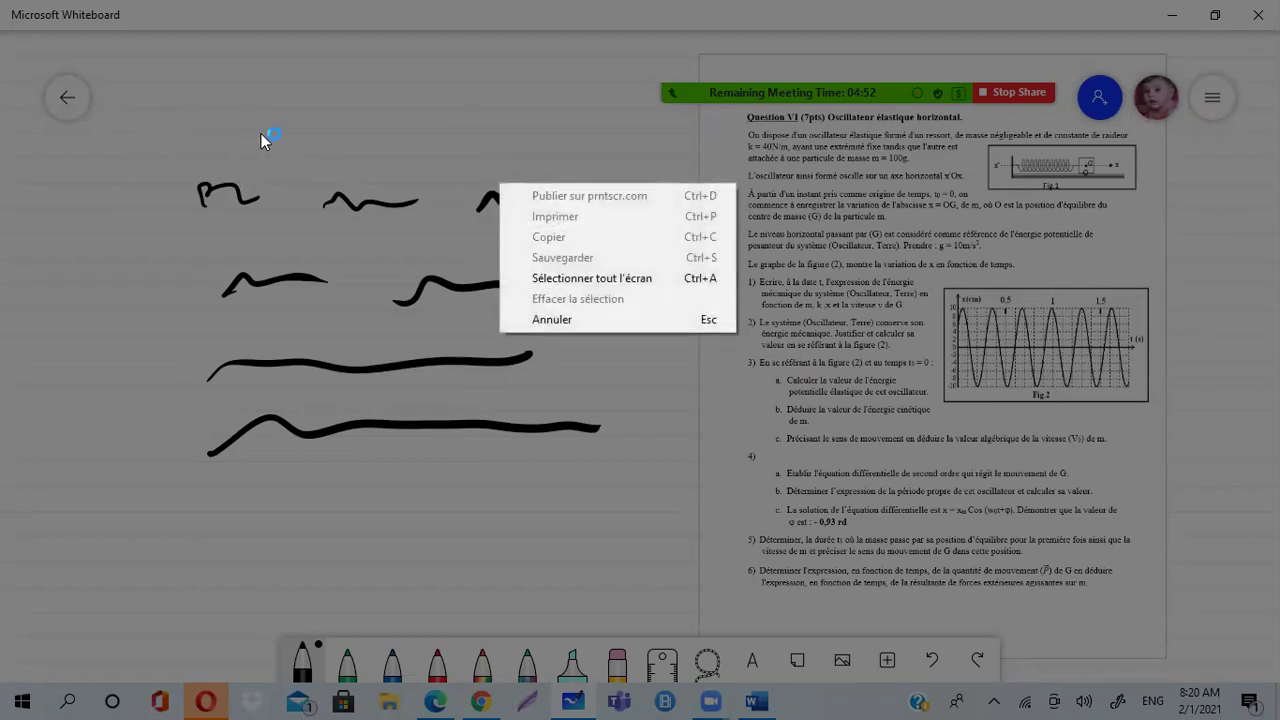
left_click(455, 127)
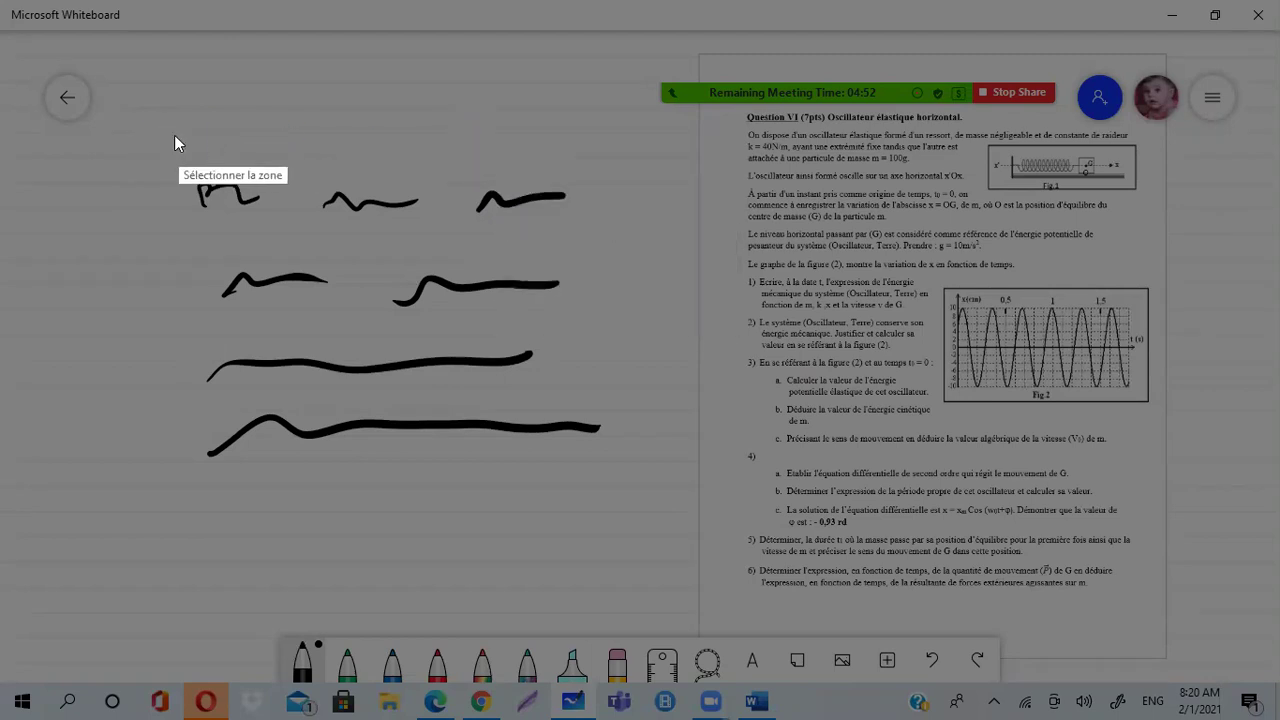
right_click(393, 152)
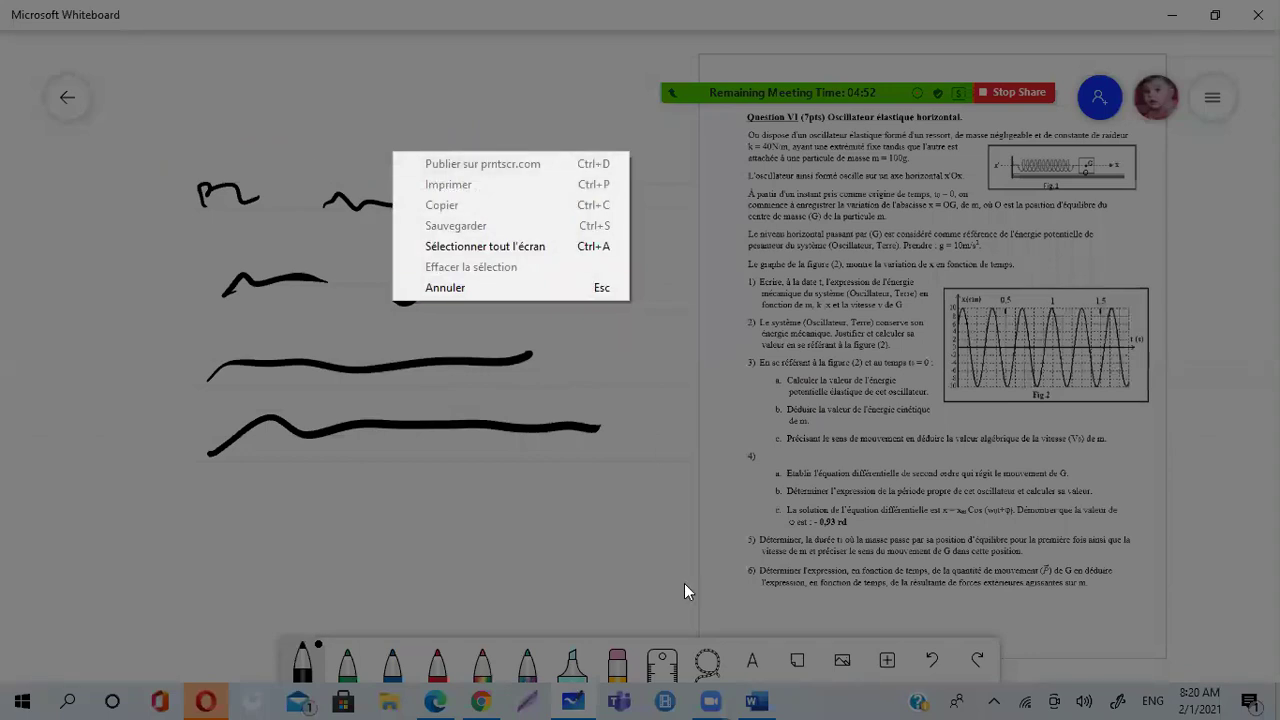
left_click(627, 574)
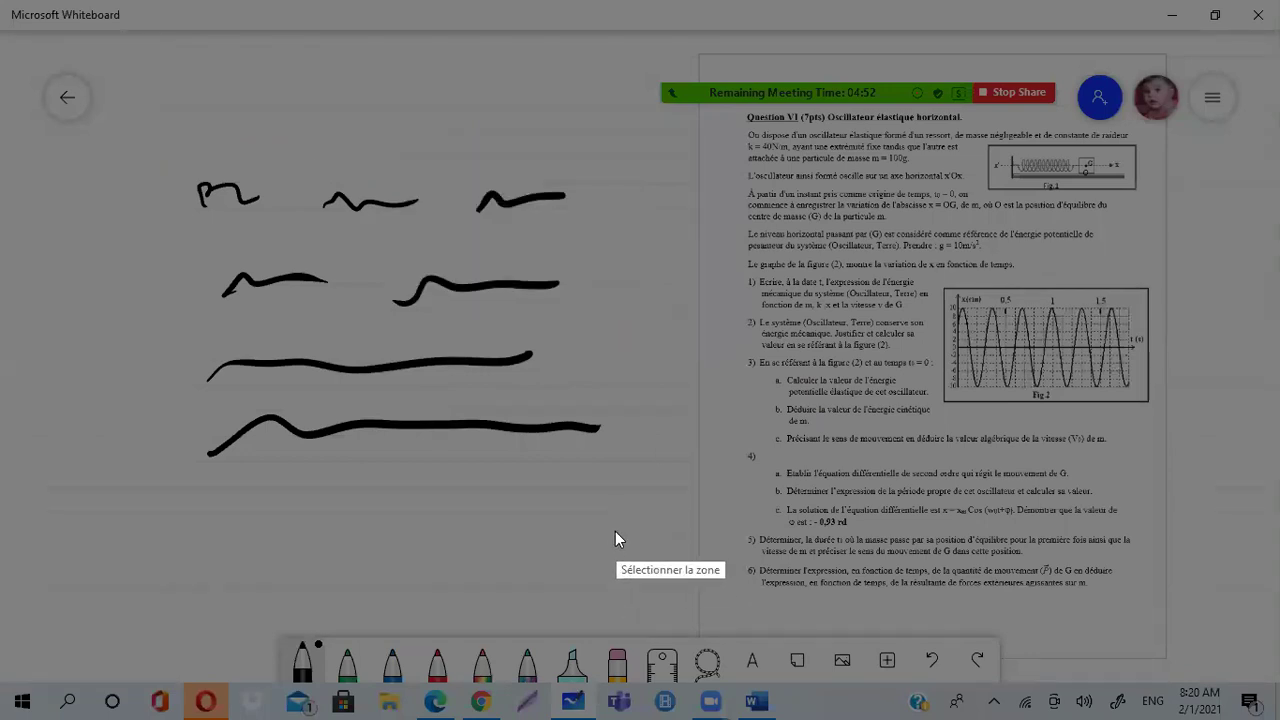
- Capture a screen area of about 539x381 around the handwritten solution and save it to the Desktop as PNG "solution de VI"
mouse_move(156, 160)
left_mouse_down()
mouse_move(278, 172)
mouse_move(576, 252)
mouse_move(660, 515)
left_mouse_up()
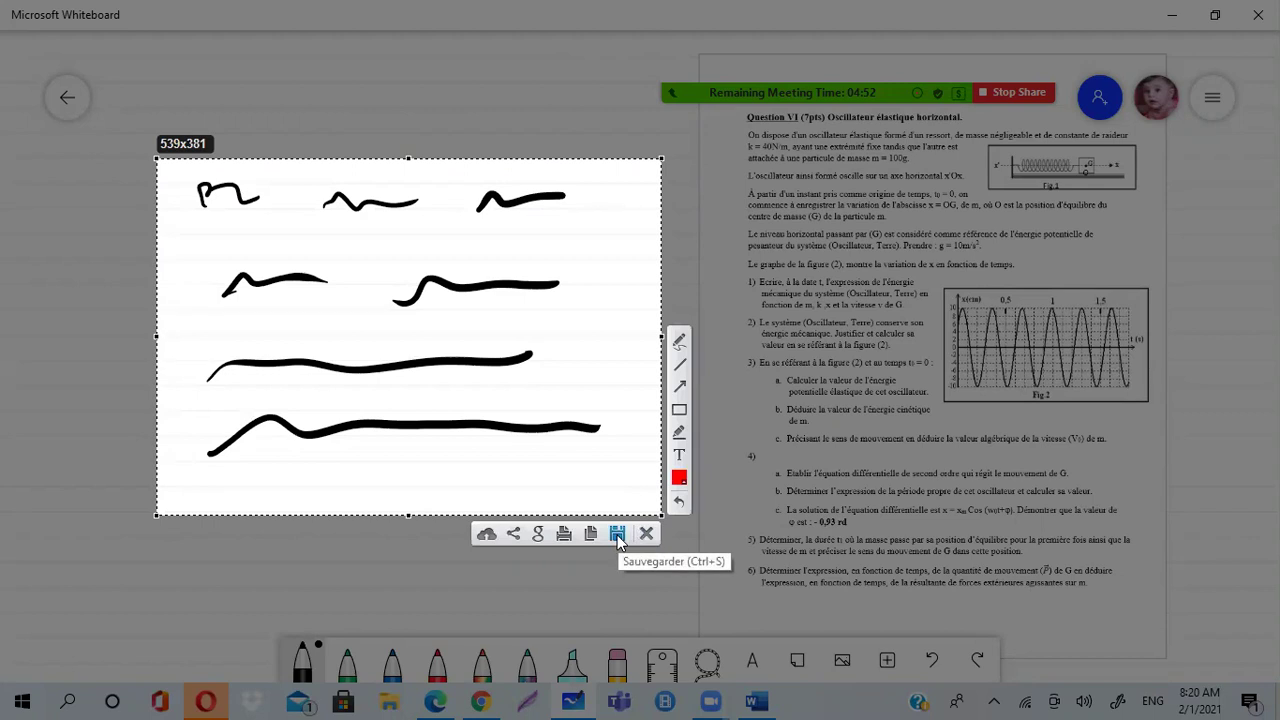
left_click(617, 535)
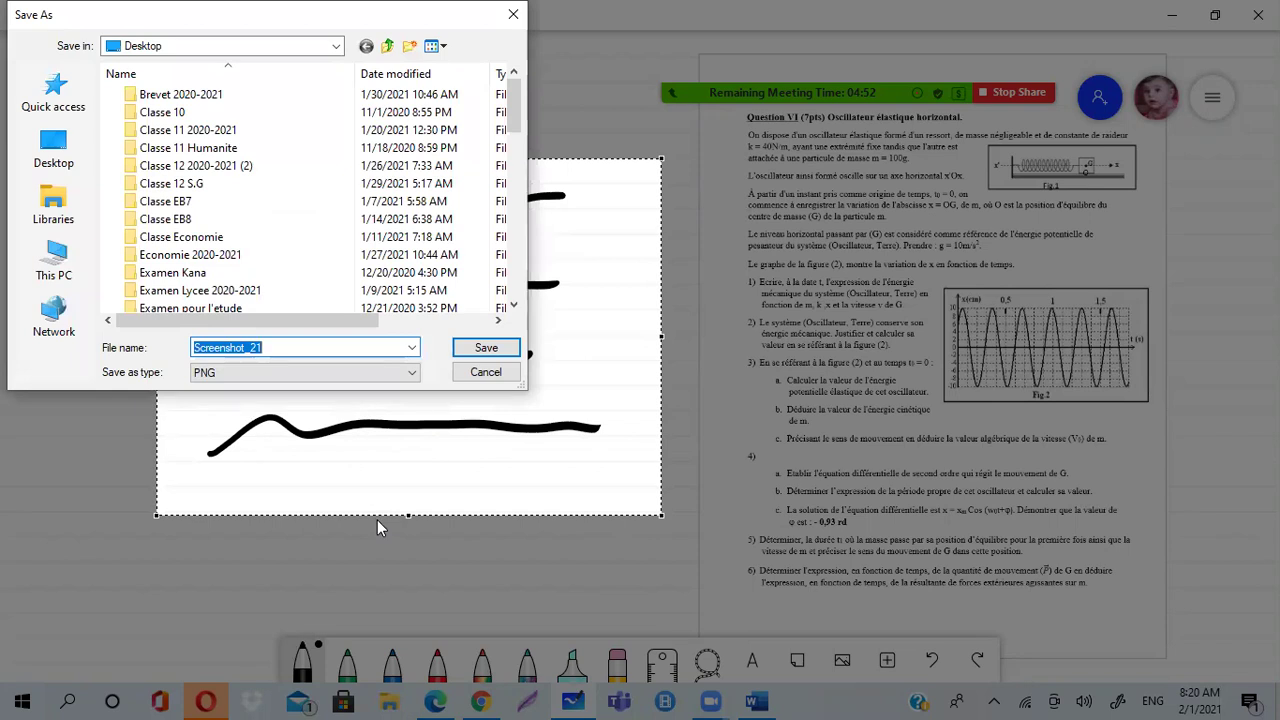
type("s")
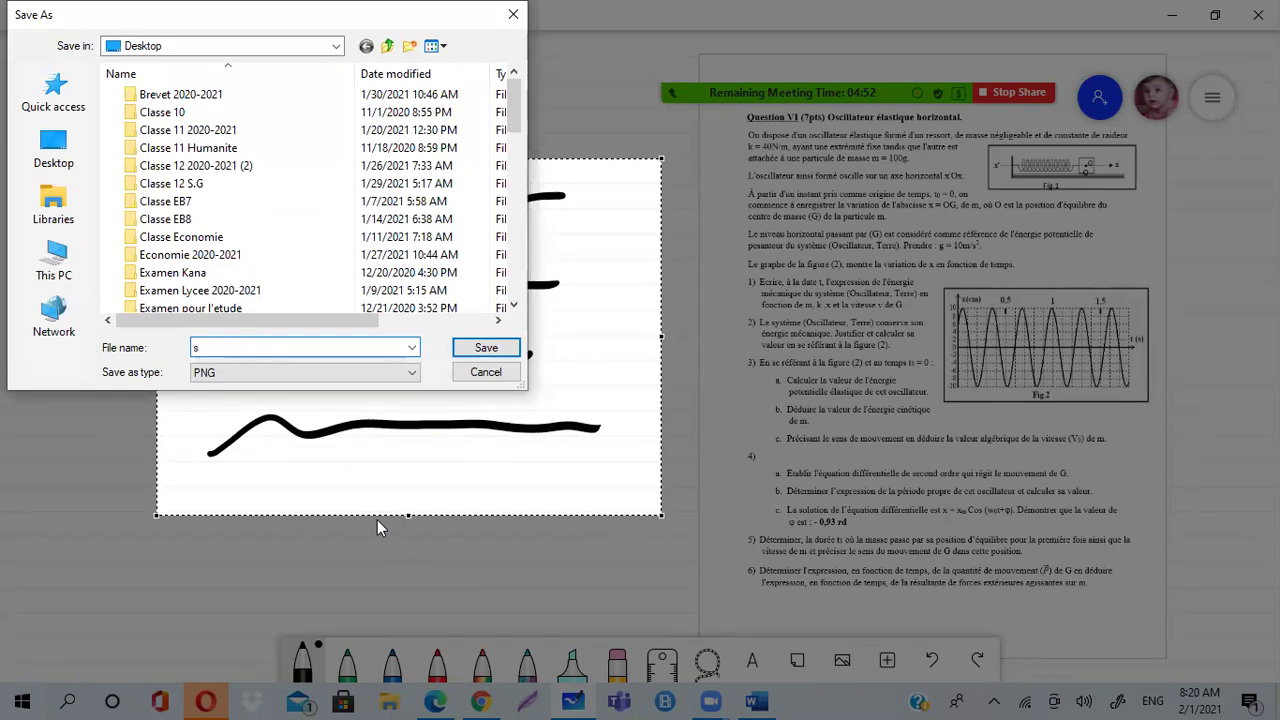
type("olution de VI")
left_click(486, 350)
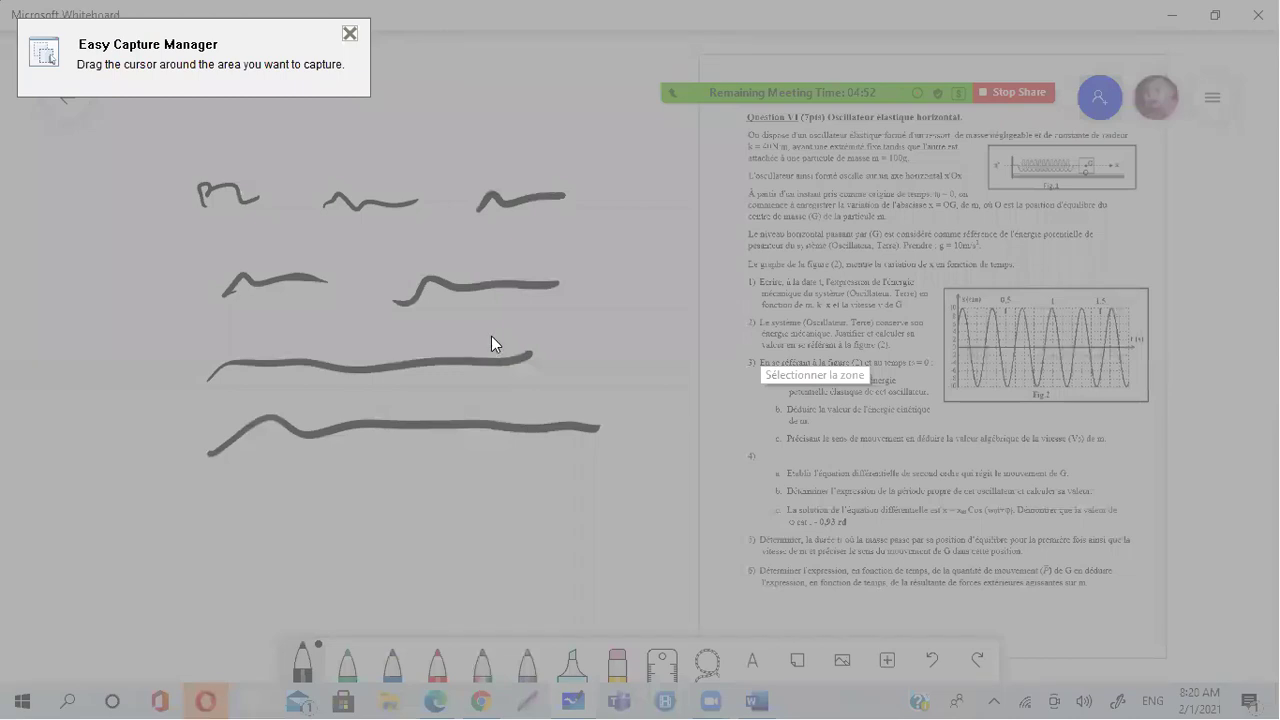
- Dismiss the extra capture overlay and close Whiteboard, the Question VI (2) PDF and the Word document to return to the exam preview
left_click(349, 33)
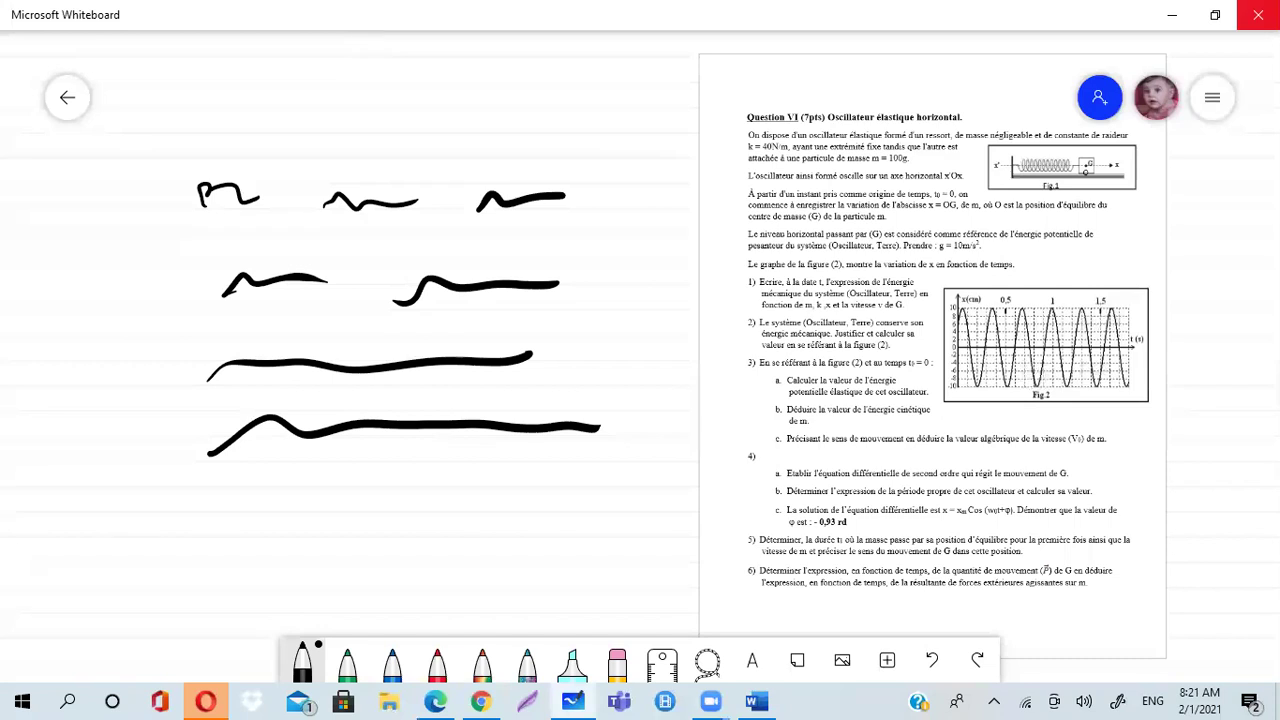
left_click(1258, 14)
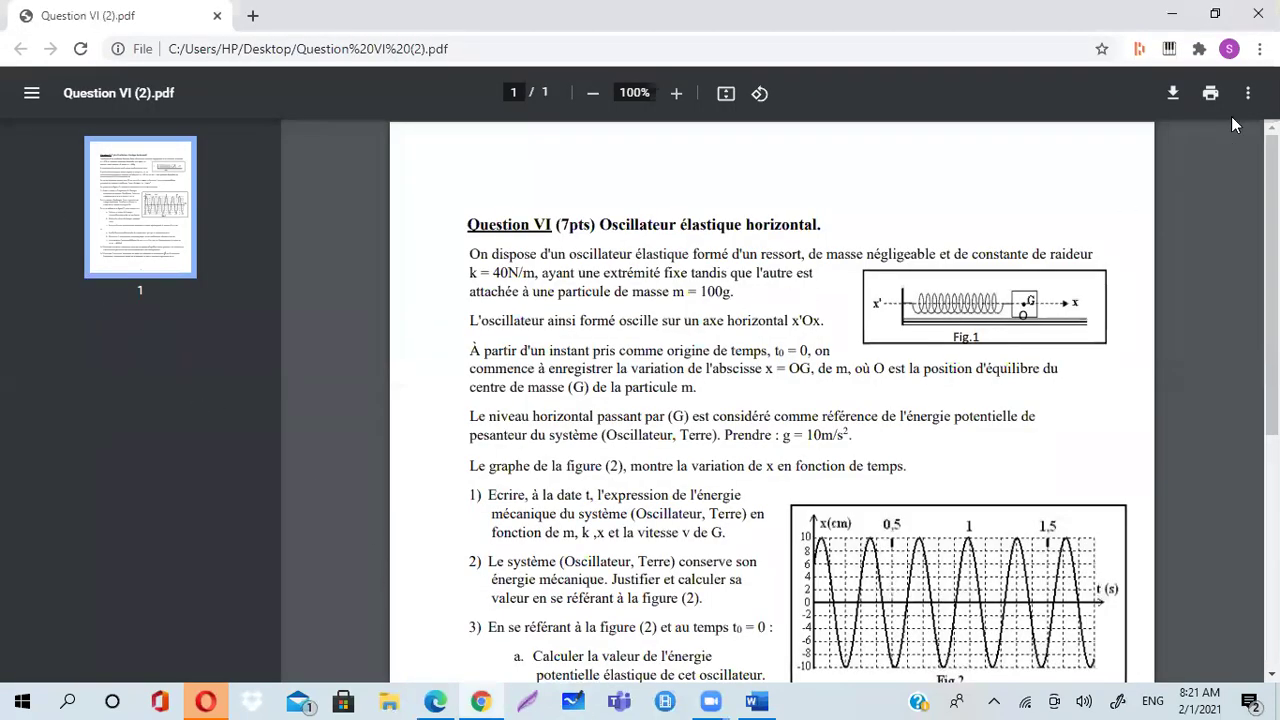
left_click(1258, 14)
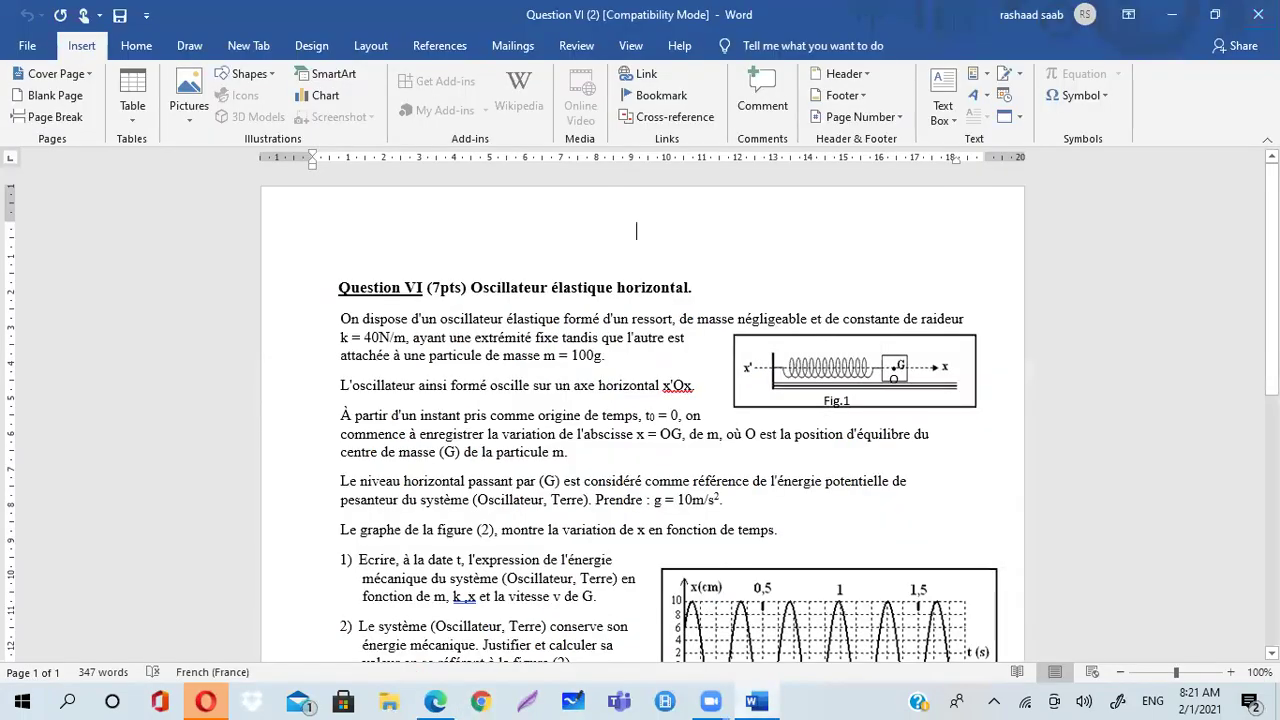
left_click(1258, 14)
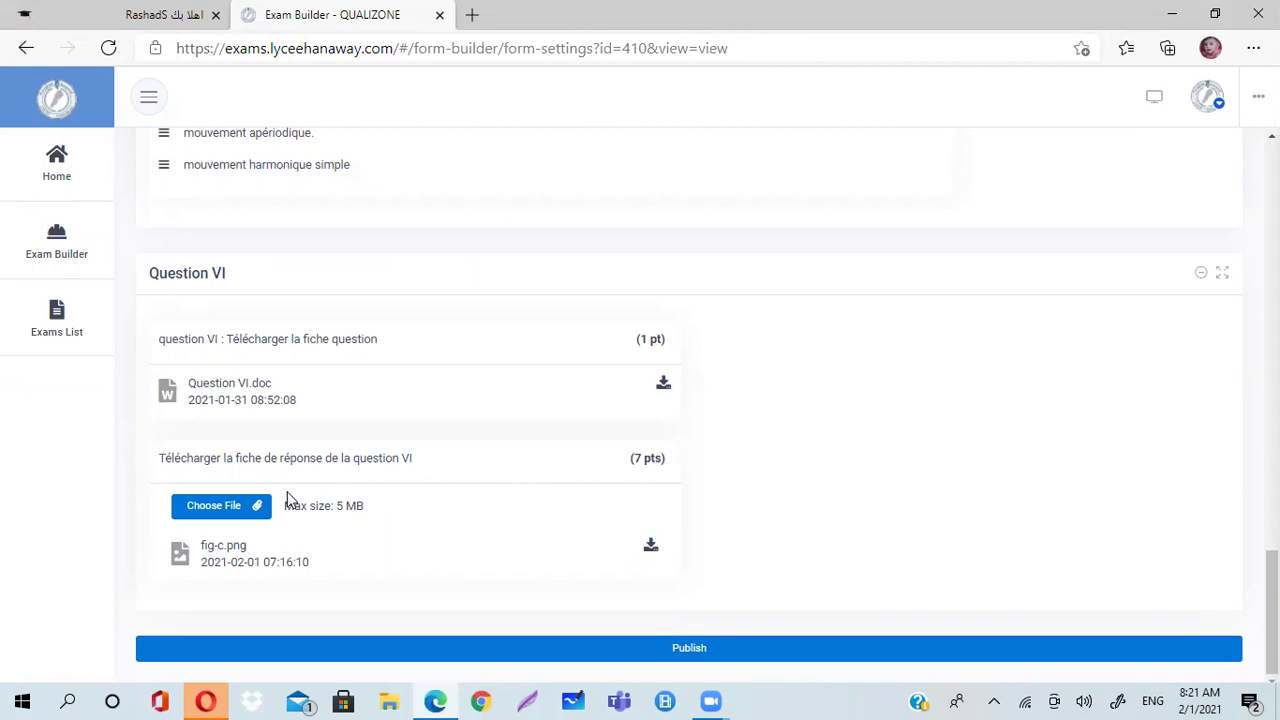
- Upload solution de VI.png from the Desktop as the answer sheet for Question VI
left_click(258, 510)
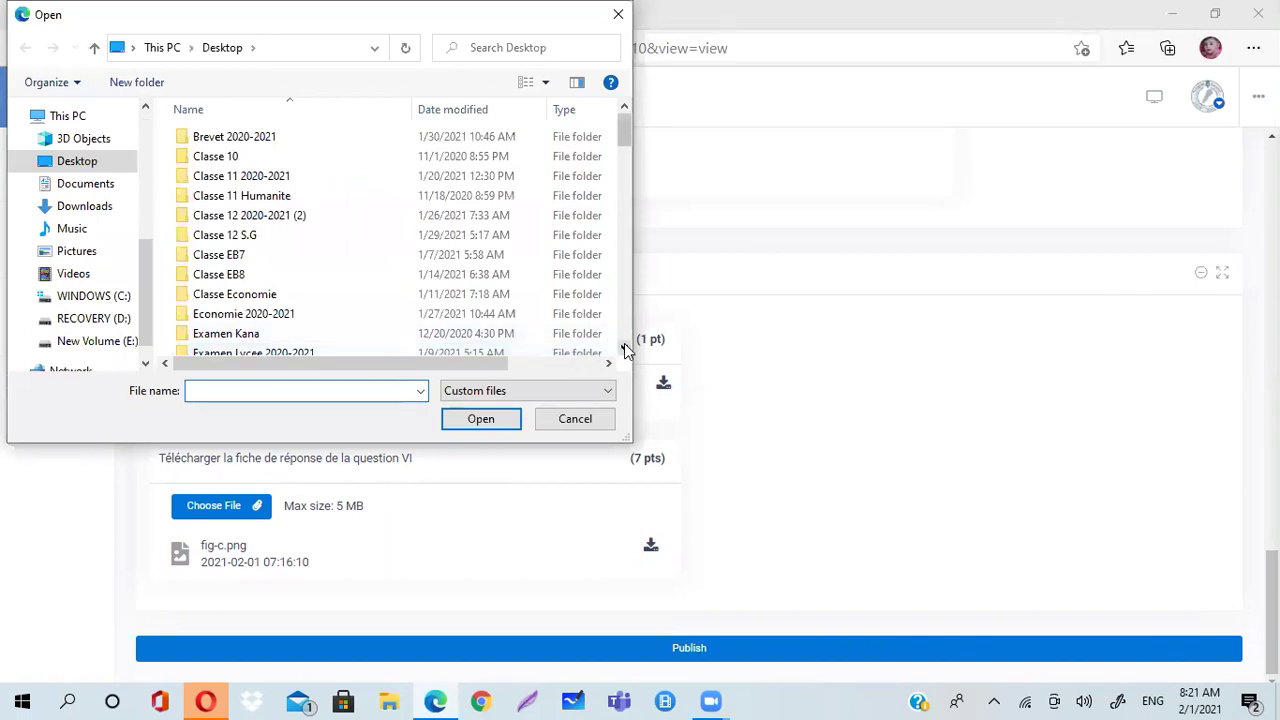
type("S")
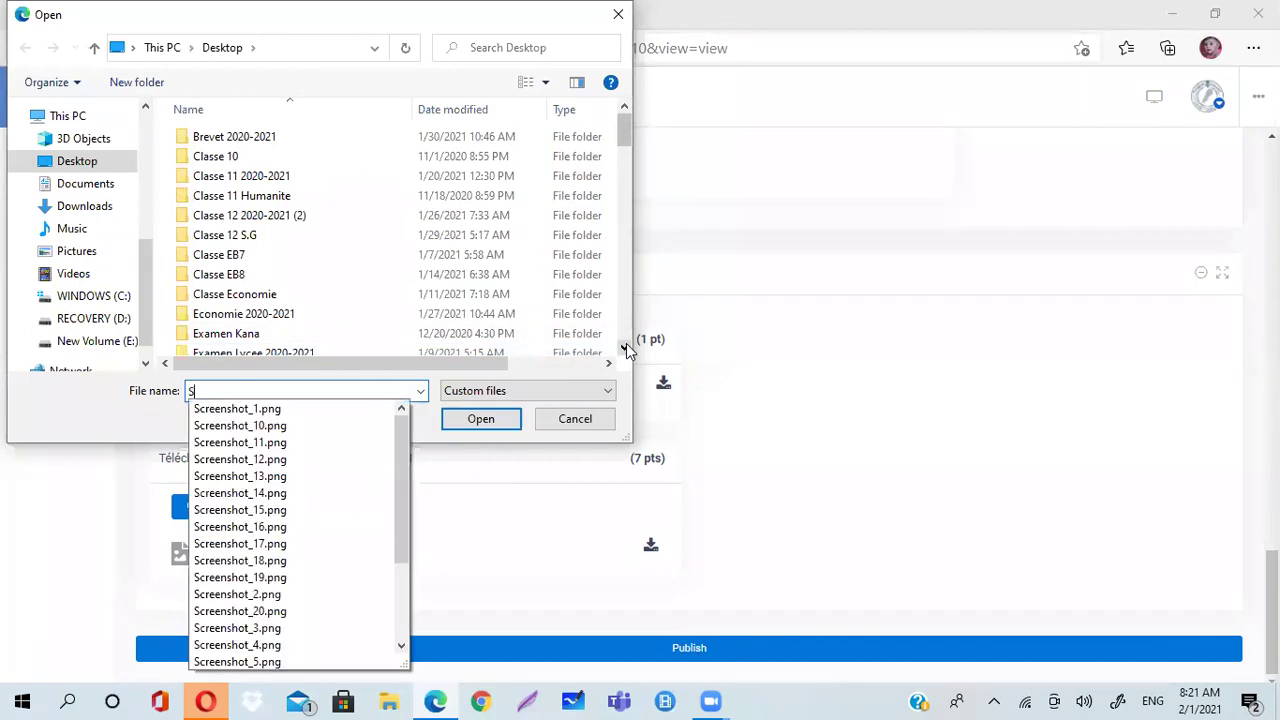
type("tu")
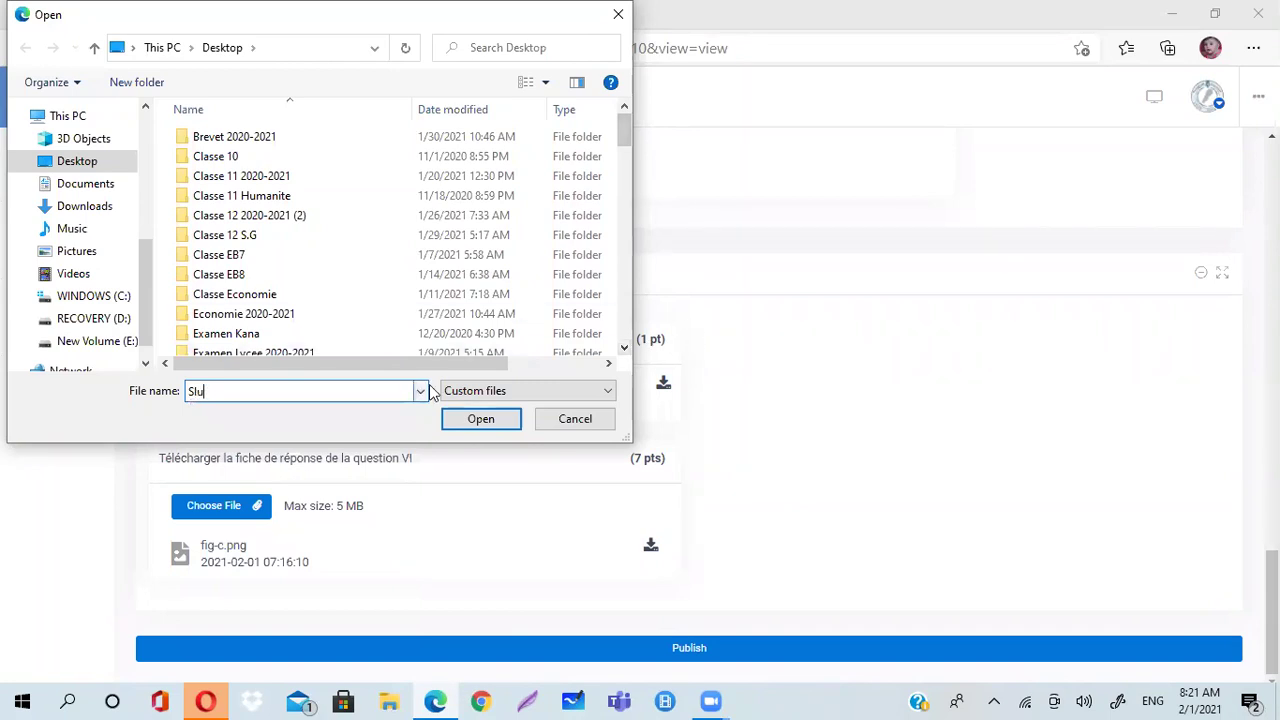
key("BackSpace")
key("BackSpace")
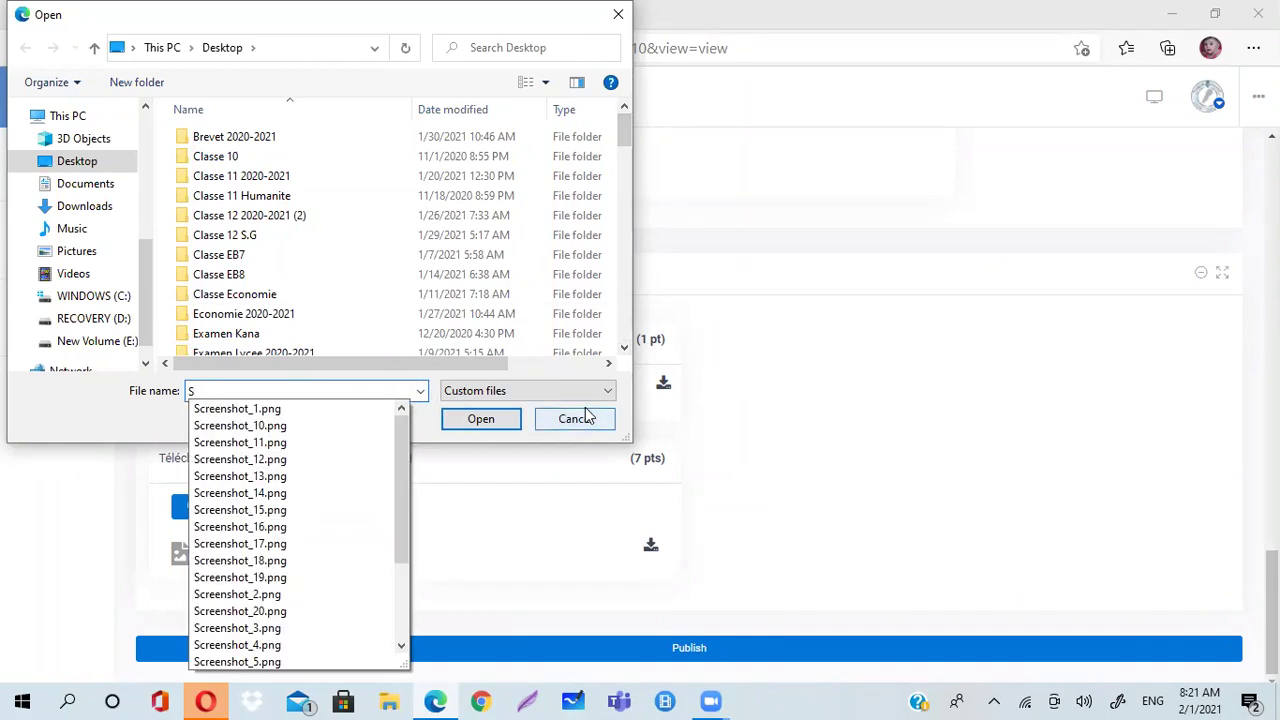
type("ol")
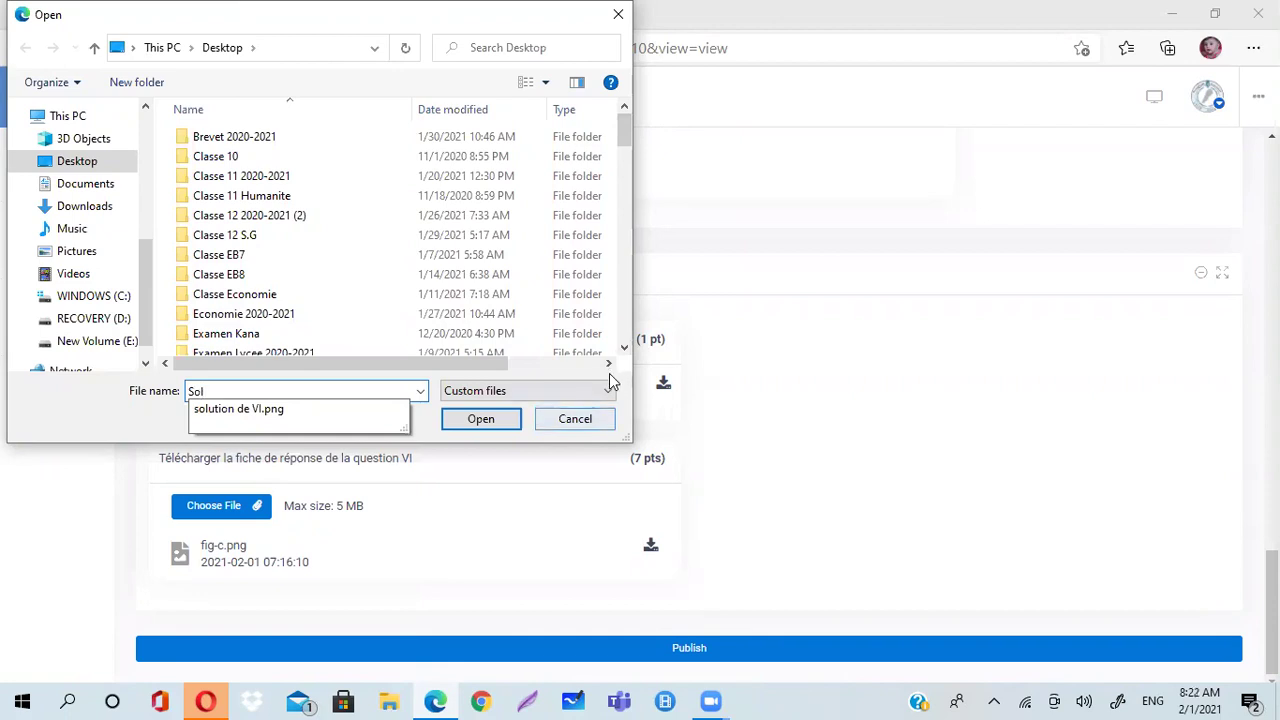
left_click(250, 410)
left_click(481, 419)
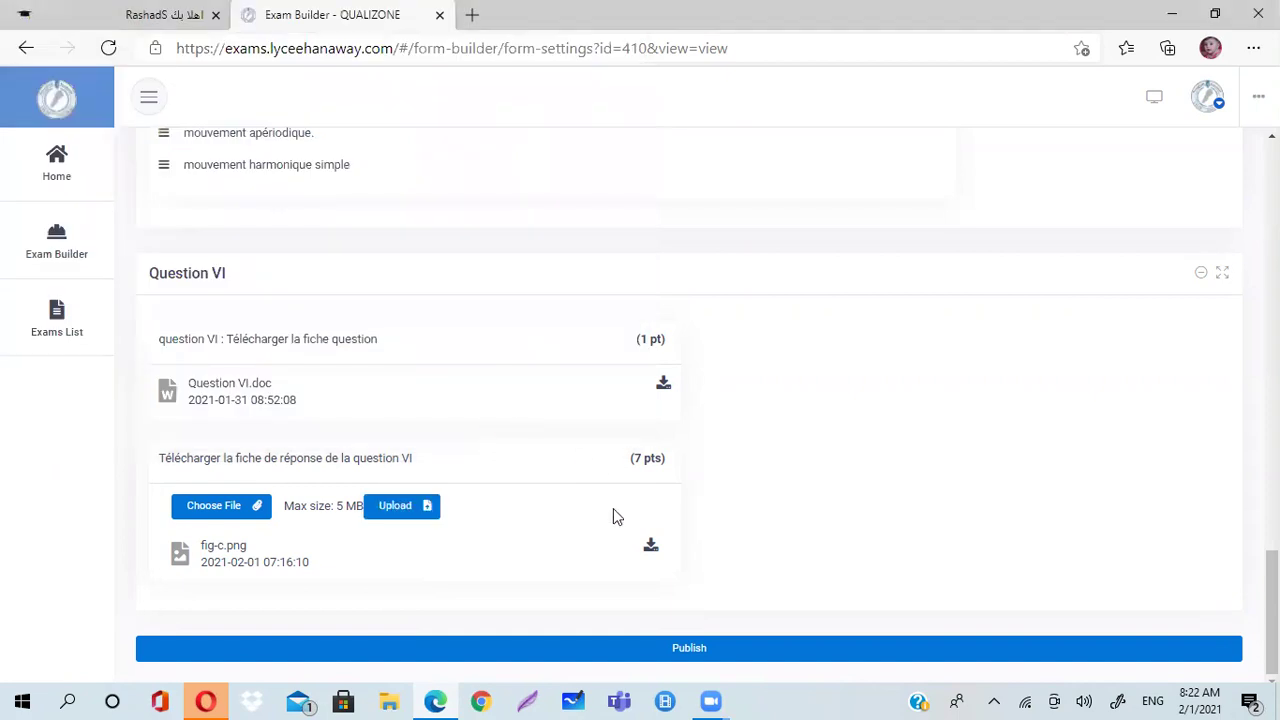
left_click(397, 507)
left_click(430, 502)
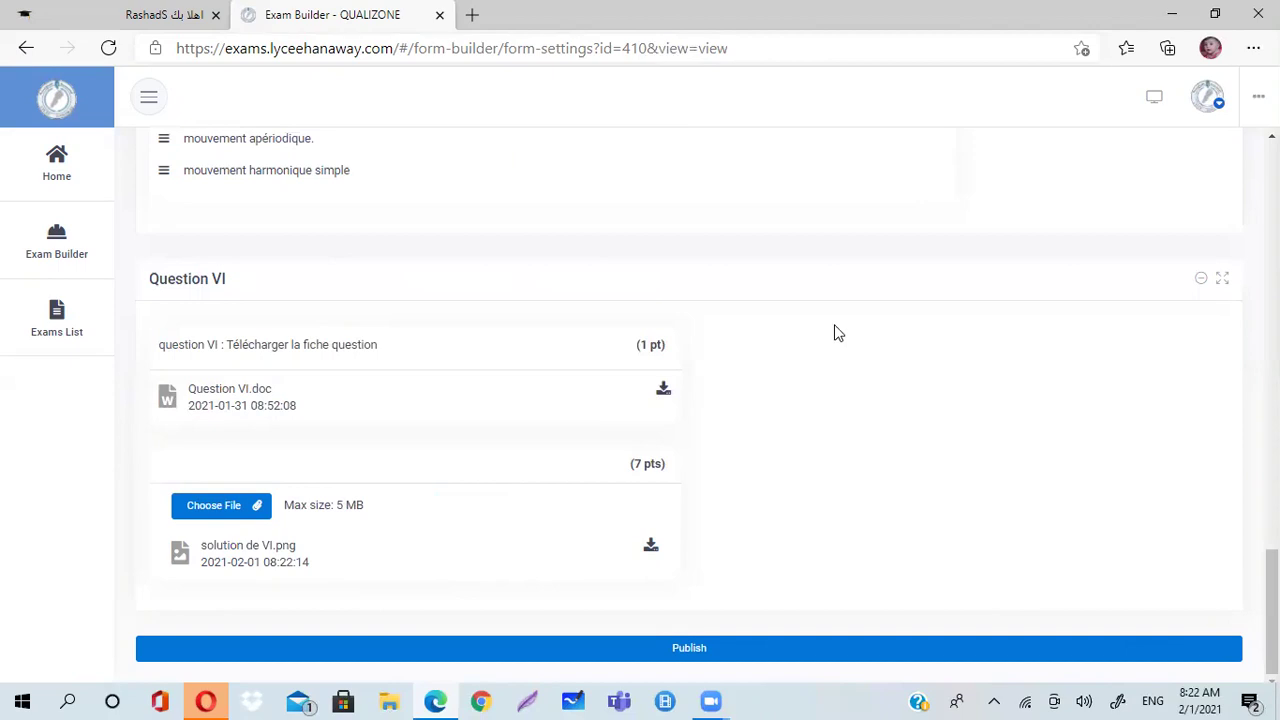
- Open the file selection for Question VI's answer sheet upload again
scroll(689, 400, "up", 5)
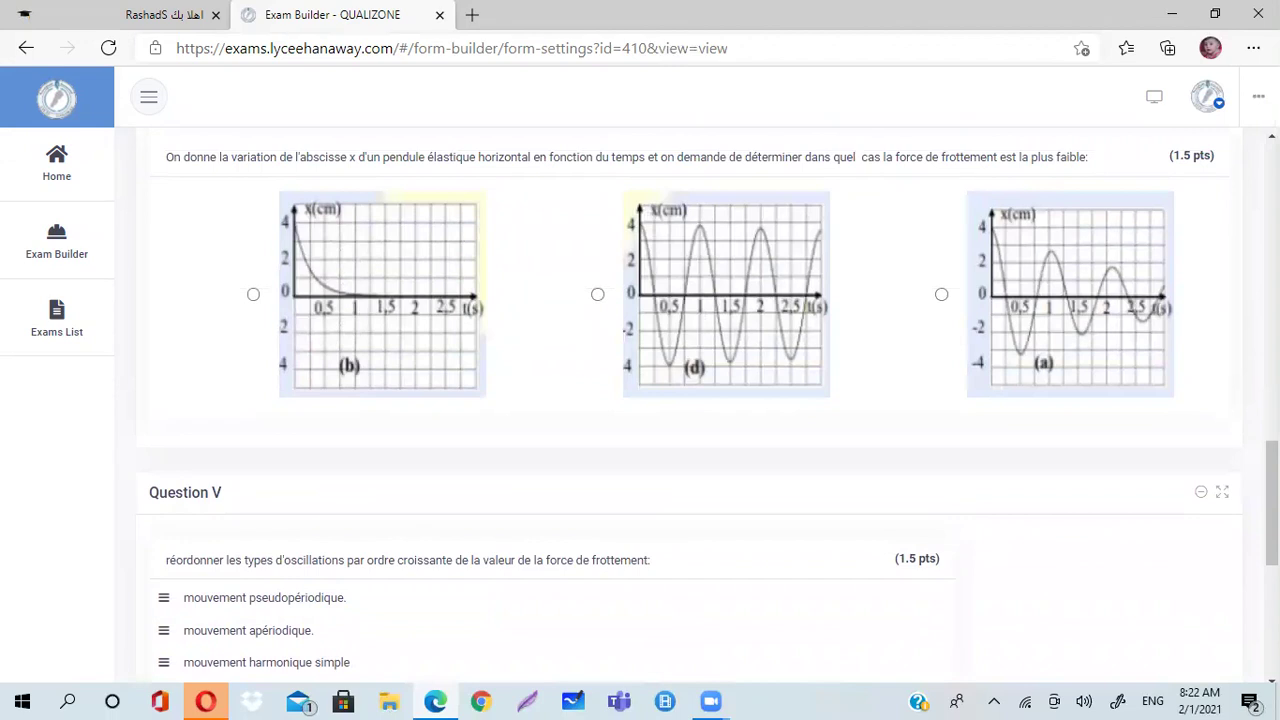
scroll(1088, 410, "down", 5)
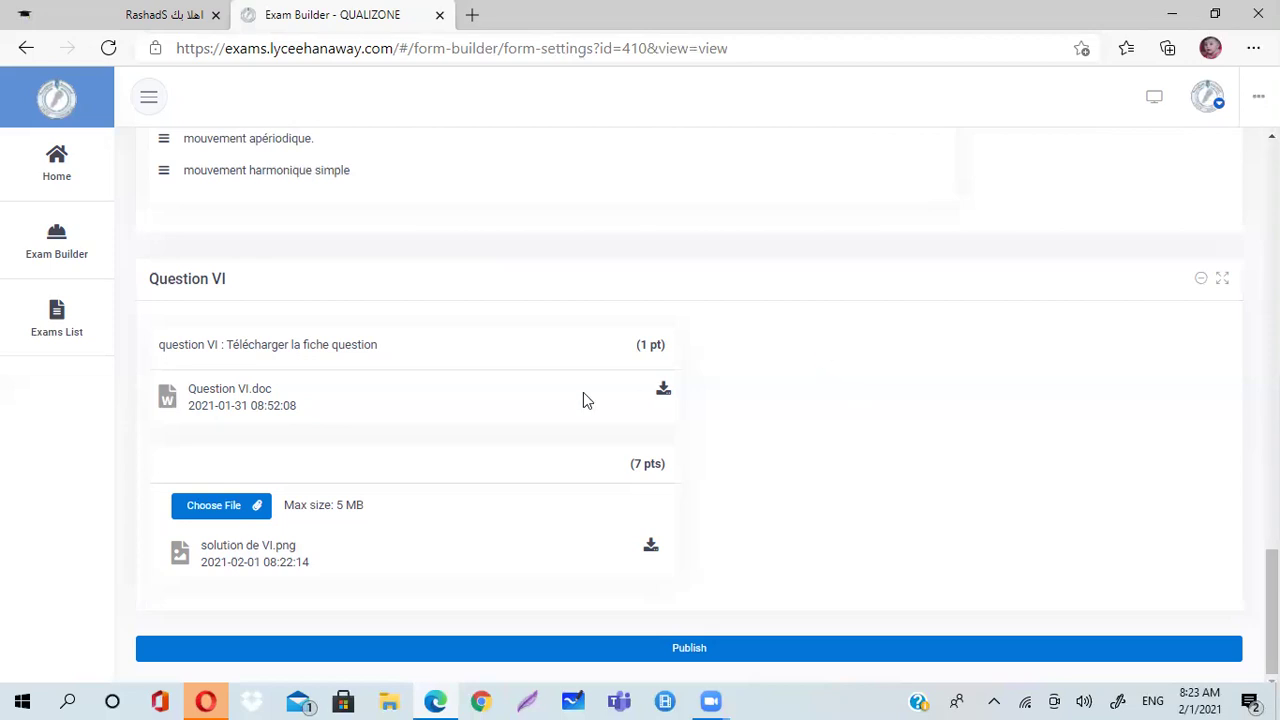
left_click(258, 508)
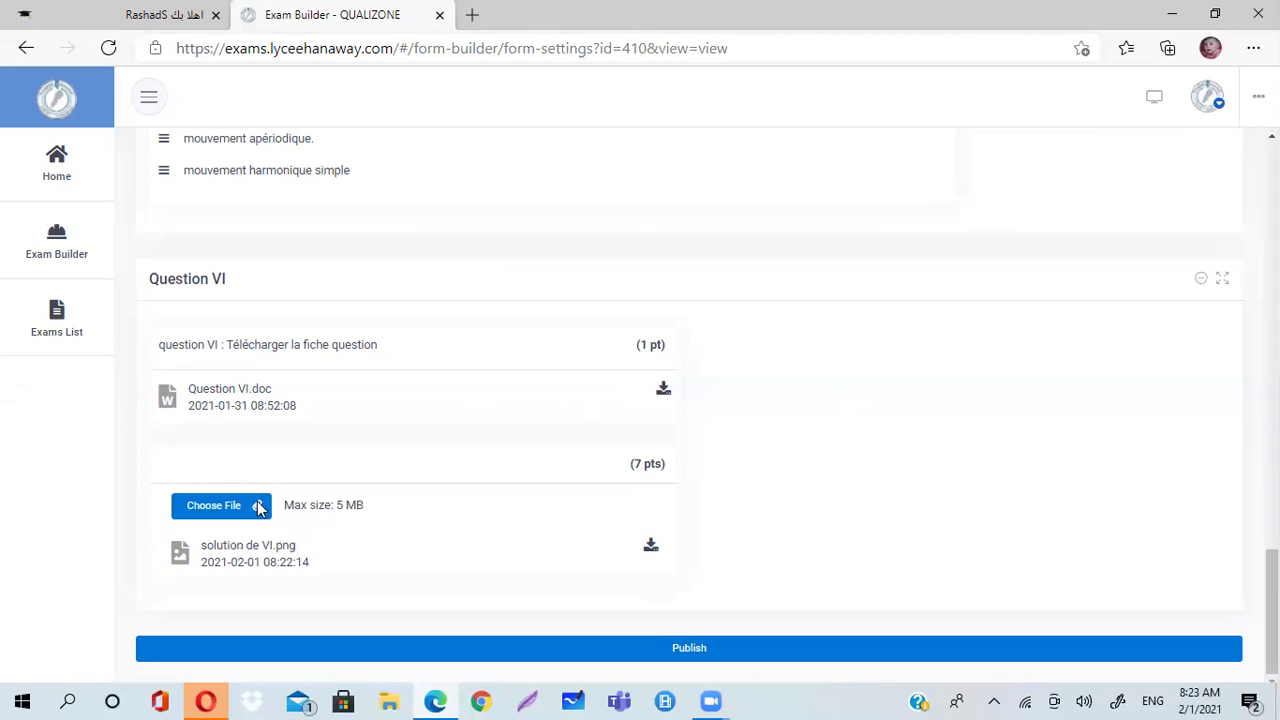